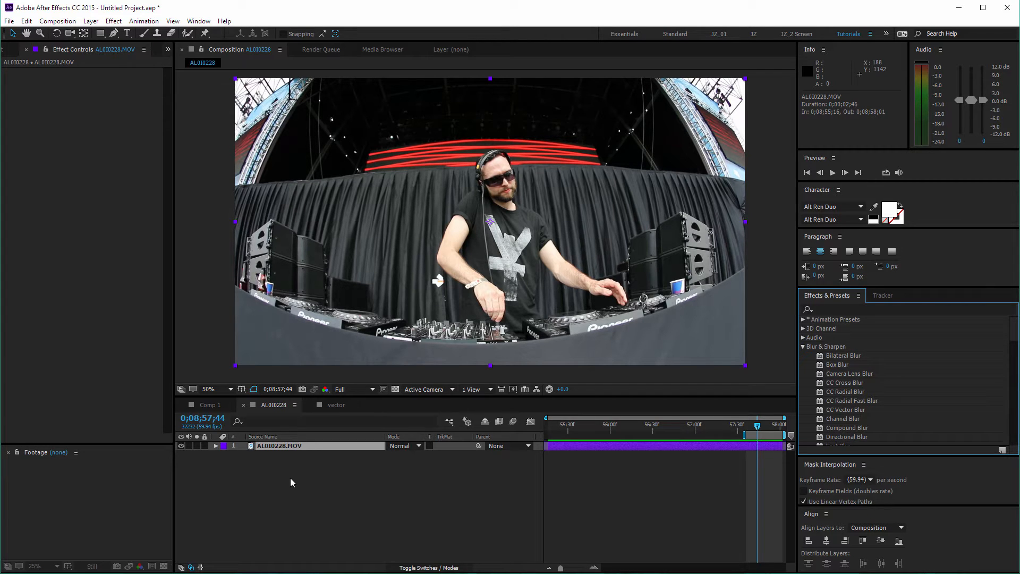
# Step: Select the AL0I0228.MOV layer and extend the work area back to the start of the composition
pyautogui.click(291, 446)
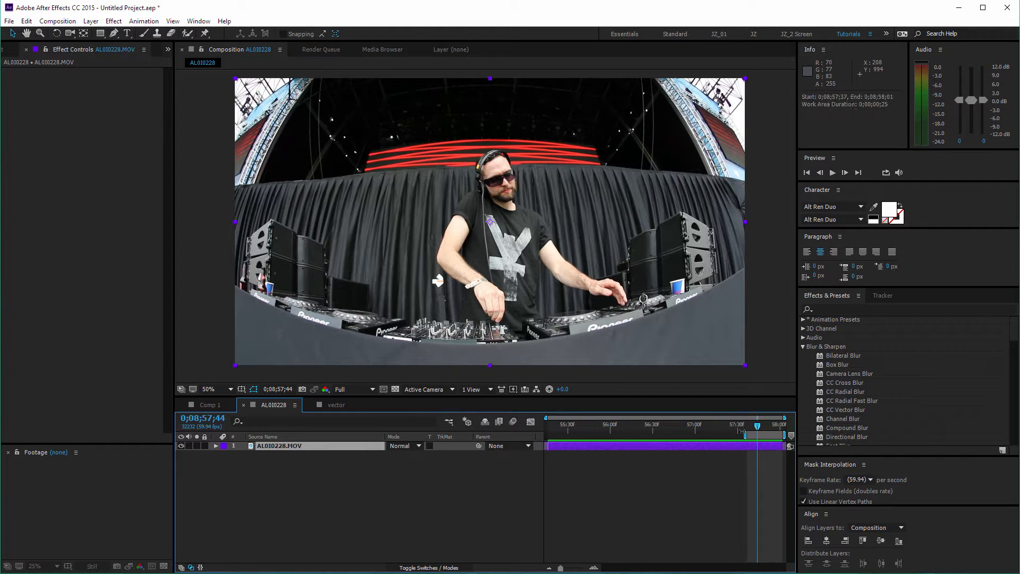
pyautogui.moveTo(743, 435); pyautogui.dragTo(547, 435)
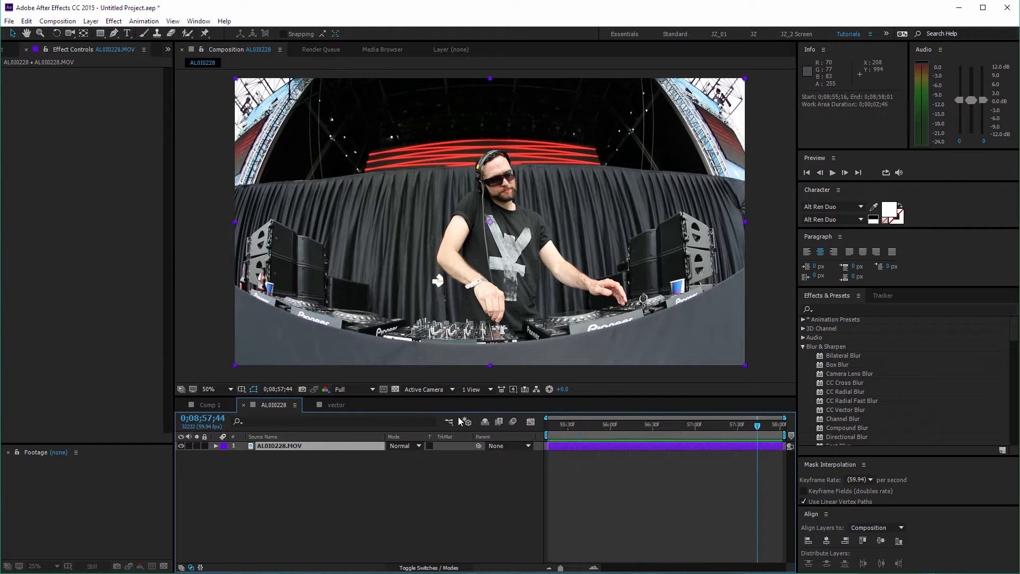
# Step: Collapse the Blur & Sharpen effects category, deselect the layer and move the current time to the composition's first frame
pyautogui.click(803, 346)
pyautogui.moveTo(1017, 352); pyautogui.dragTo(1011, 282)
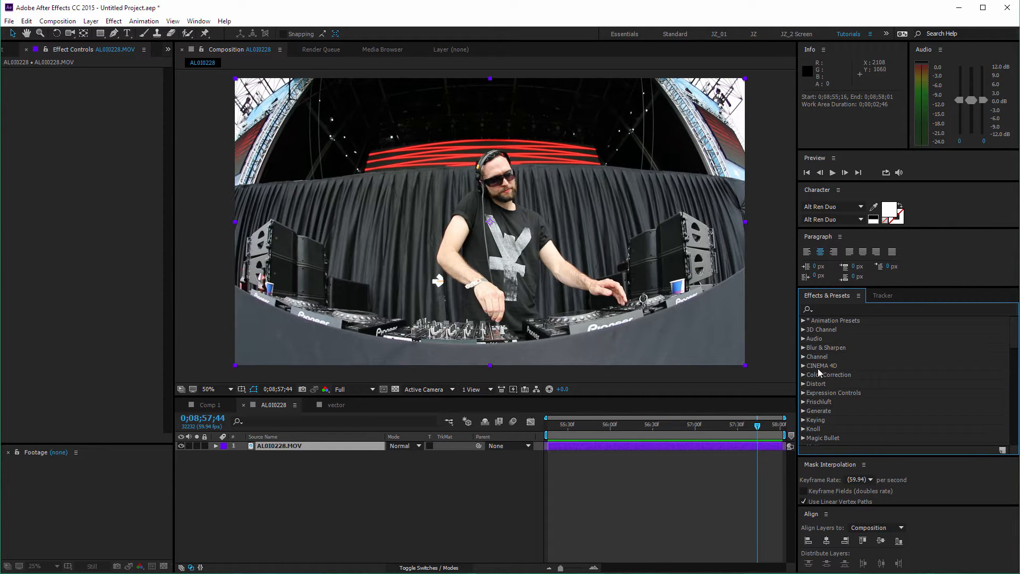
pyautogui.click(565, 474)
pyautogui.press('Home')
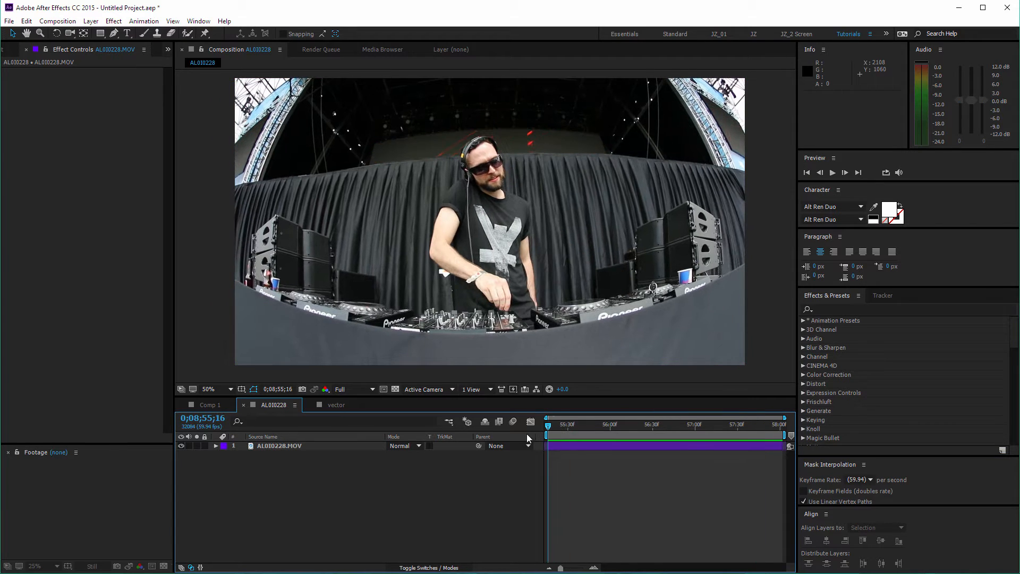
pyautogui.moveTo(600, 427); pyautogui.dragTo(484, 417)
# Step: Look through the effects in the 3D Channel category and collapse it again
pyautogui.click(802, 329)
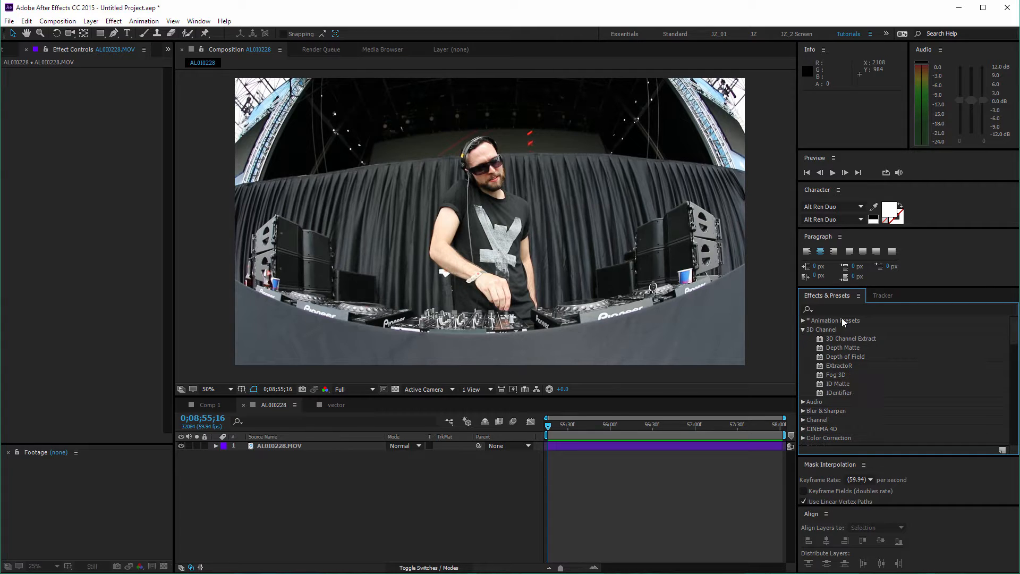
pyautogui.click(849, 368)
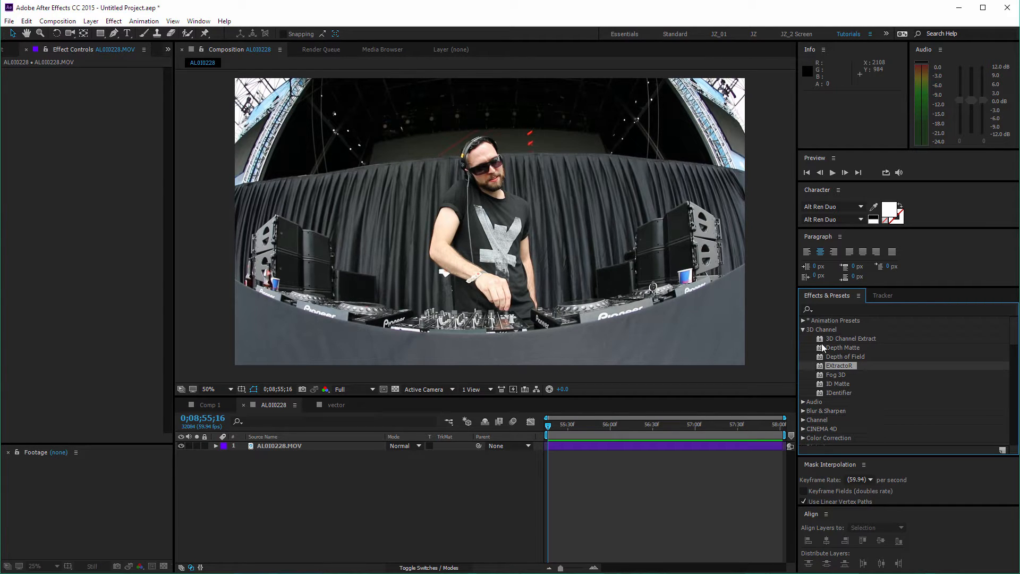
pyautogui.click(804, 330)
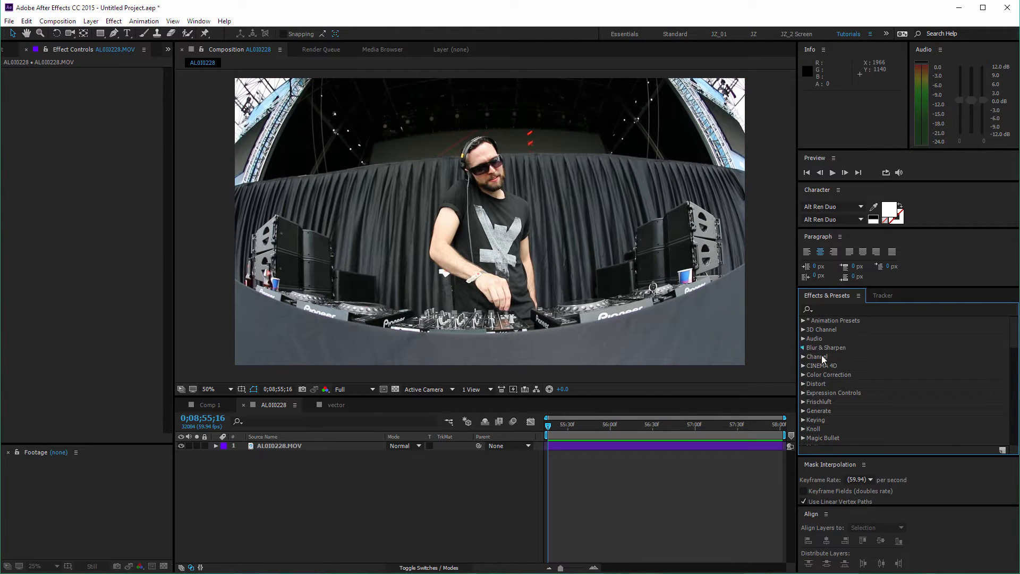
# Step: Expand the Blur & Sharpen effects category and enlarge the effects list to show more entries
pyautogui.click(803, 347)
pyautogui.scroll(-5, 1015, 343)
pyautogui.scroll(5, 1015, 348)
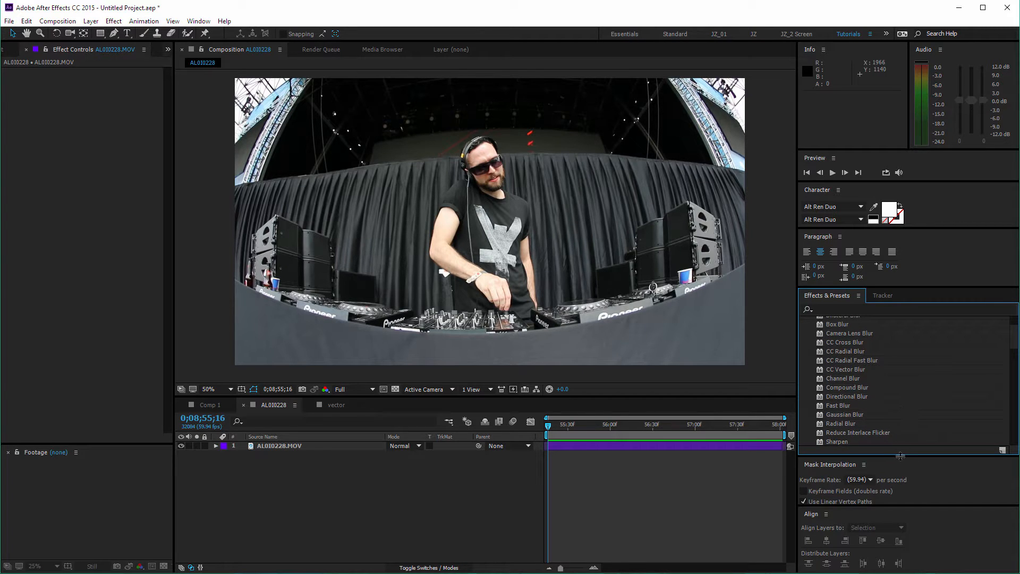
pyautogui.moveTo(899, 456); pyautogui.dragTo(910, 474)
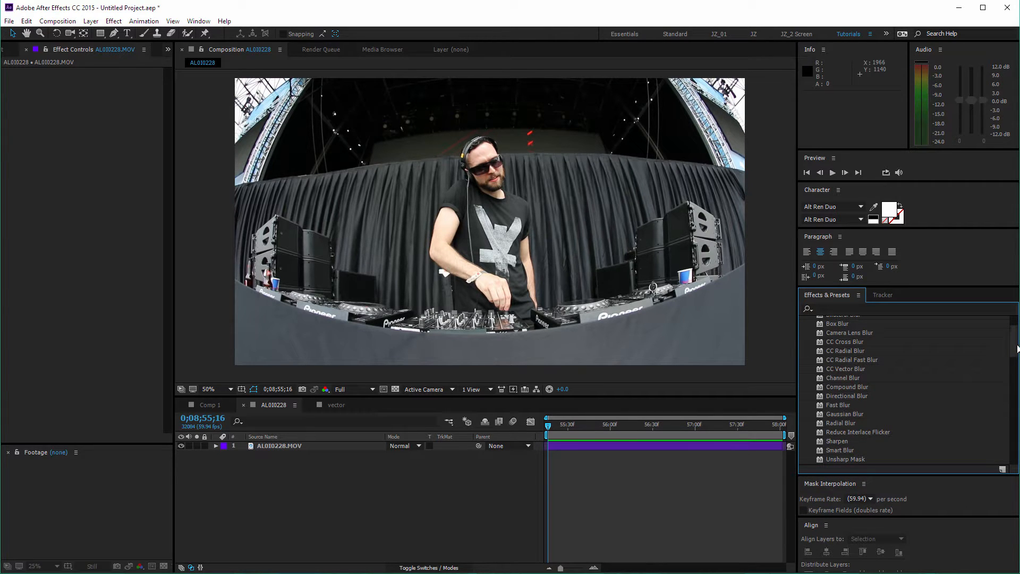
pyautogui.scroll(1, 1018, 347)
pyautogui.scroll(2, 1017, 346)
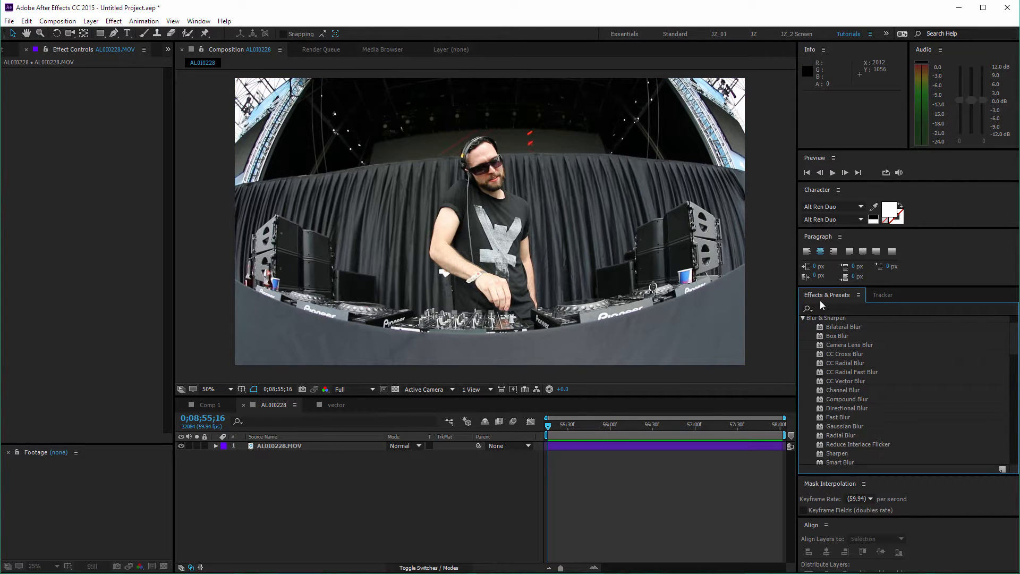
# Step: Apply the Bilateral Blur effect to the AL0I0228.MOV layer
pyautogui.click(838, 336)
pyautogui.click(848, 328)
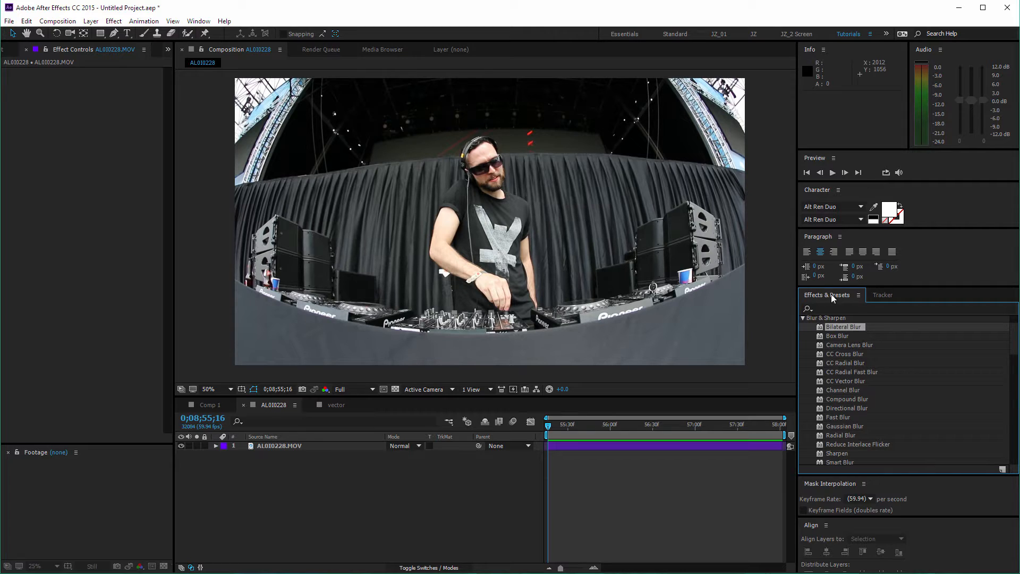
pyautogui.moveTo(838, 325); pyautogui.dragTo(310, 445)
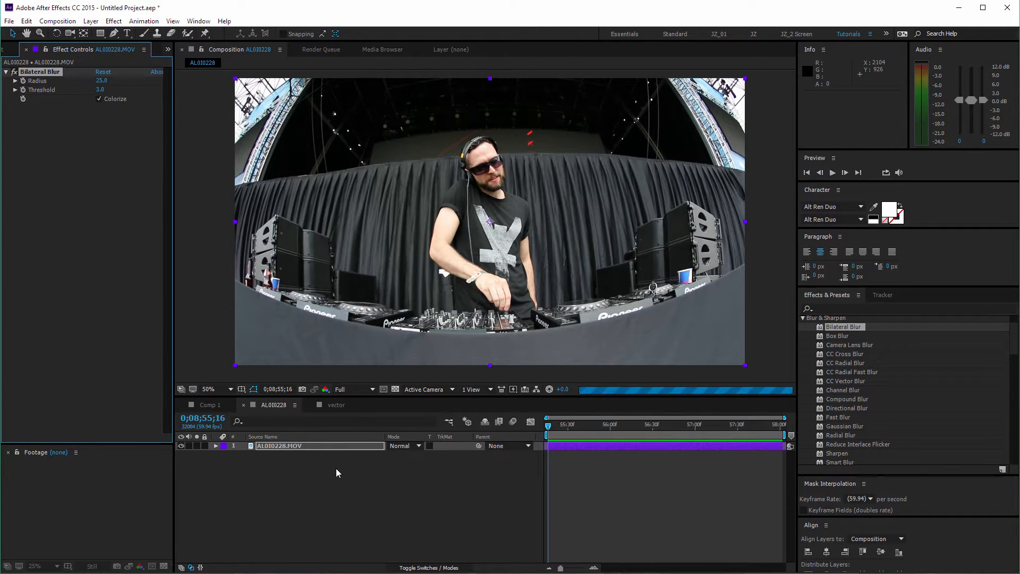
# Step: Compare the DJ and the curtain behind him at 100% magnification with Bilateral Blur disabled and enabled
pyautogui.press('.')
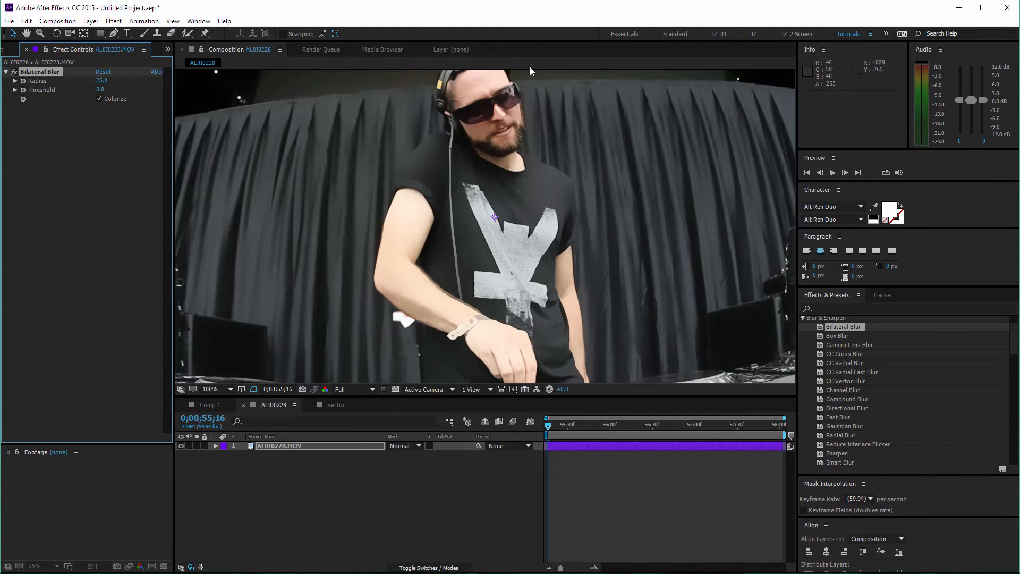
pyautogui.moveTo(257, 215); pyautogui.dragTo(298, 249)
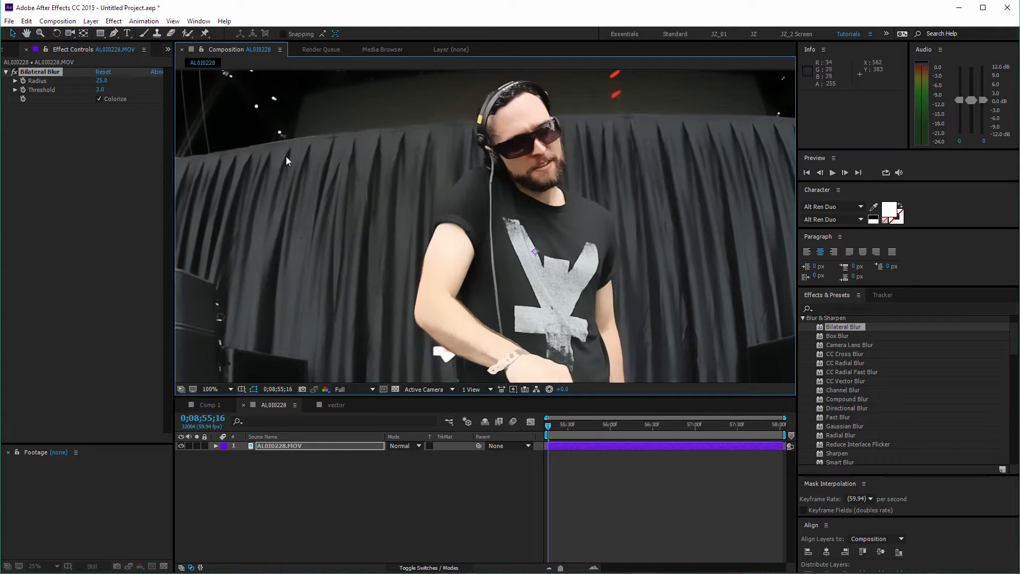
pyautogui.click(13, 72)
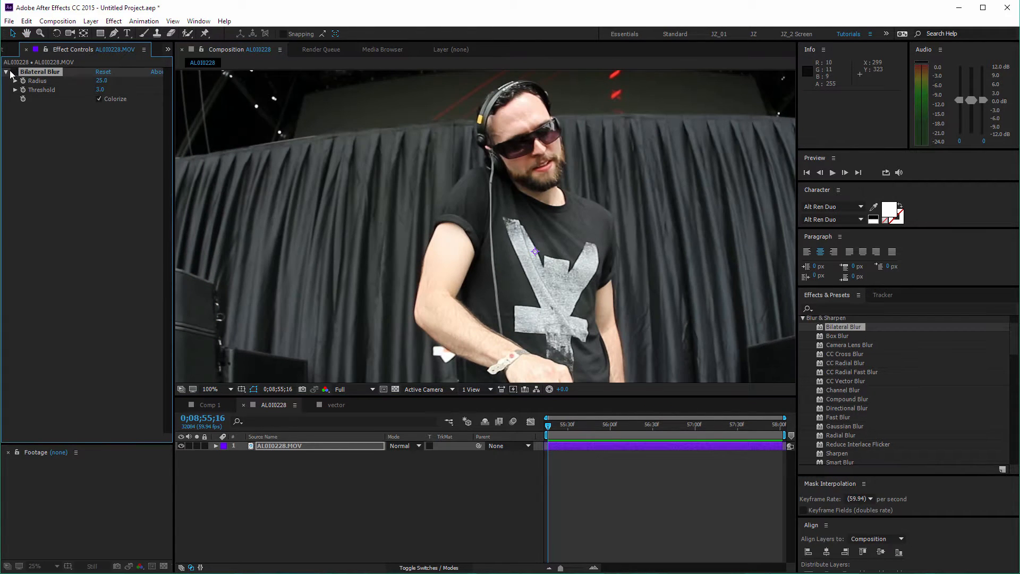
pyautogui.click(9, 73)
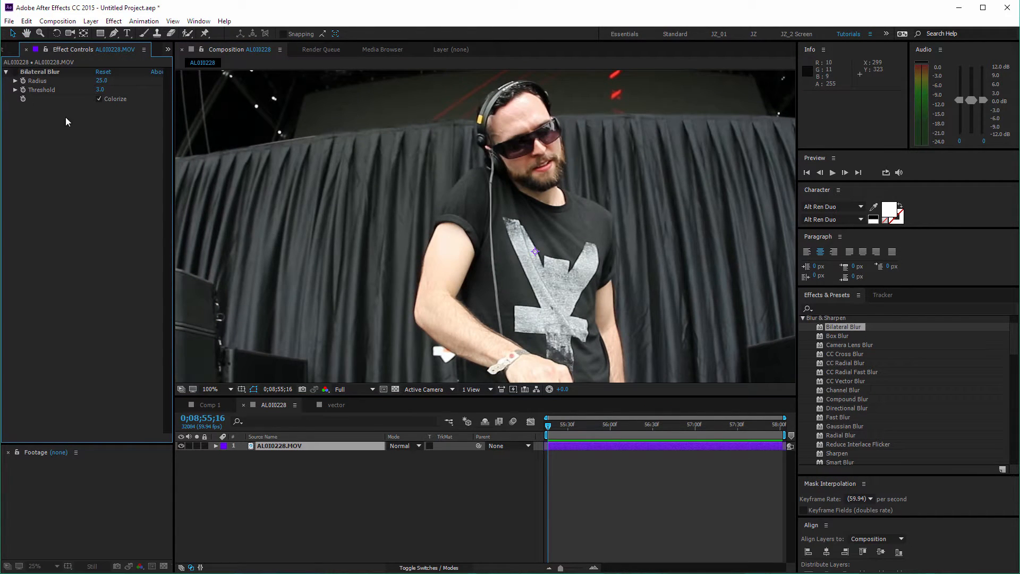
pyautogui.click(13, 72)
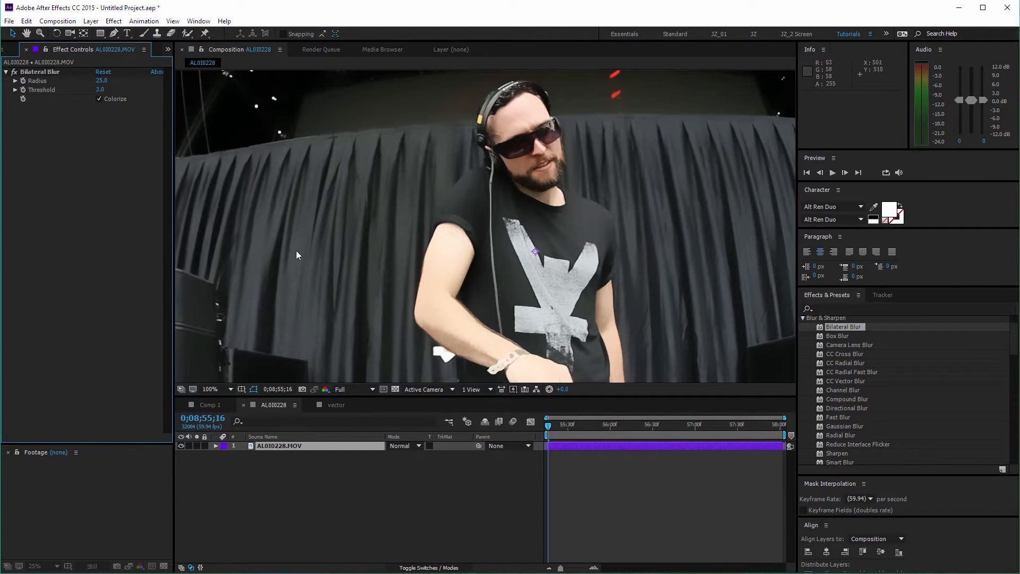
# Step: Compare the speaker stack beside the DJ with Bilateral Blur disabled and enabled
pyautogui.moveTo(186, 320); pyautogui.dragTo(342, 310)
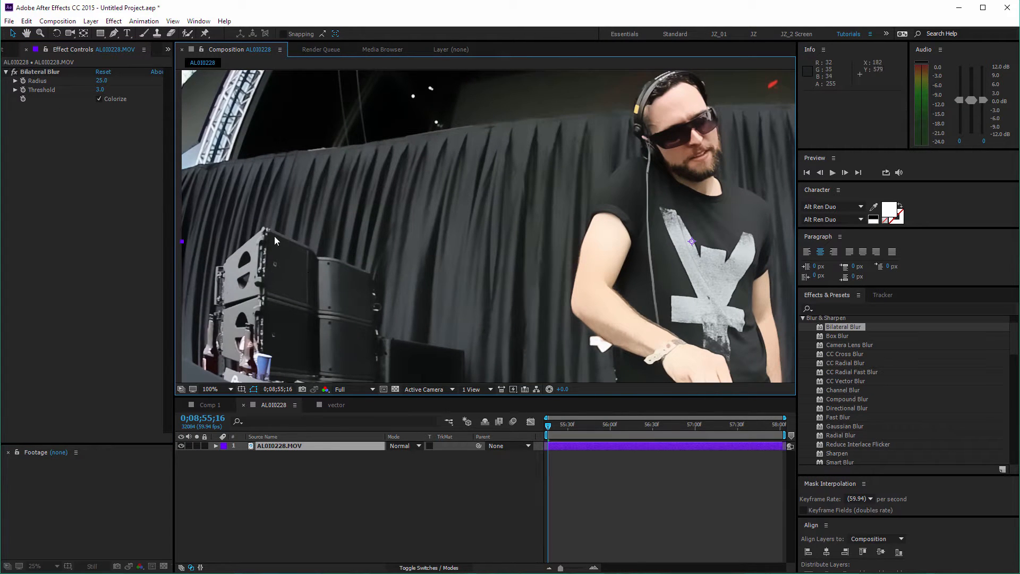
pyautogui.click(14, 72)
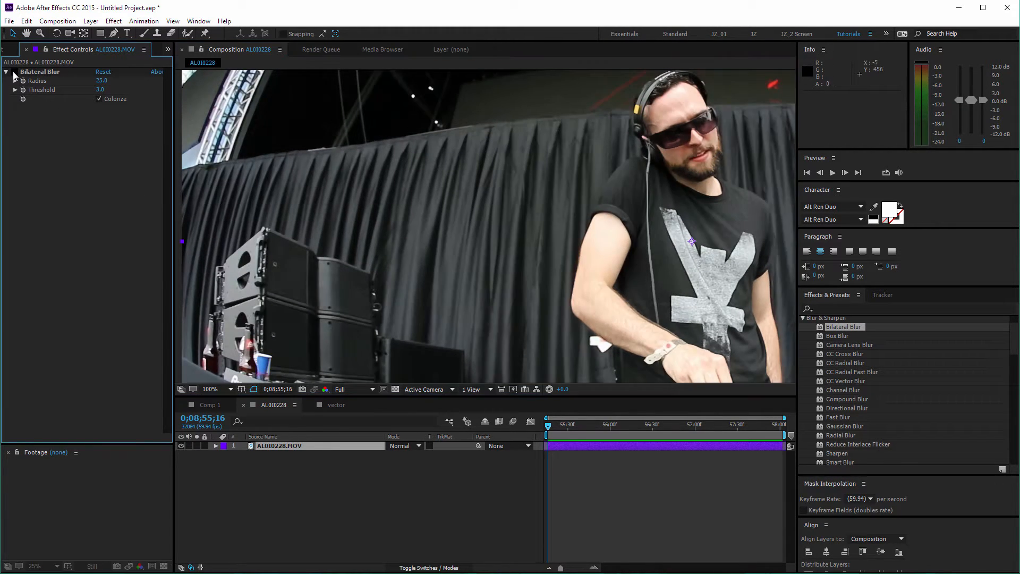
pyautogui.click(14, 73)
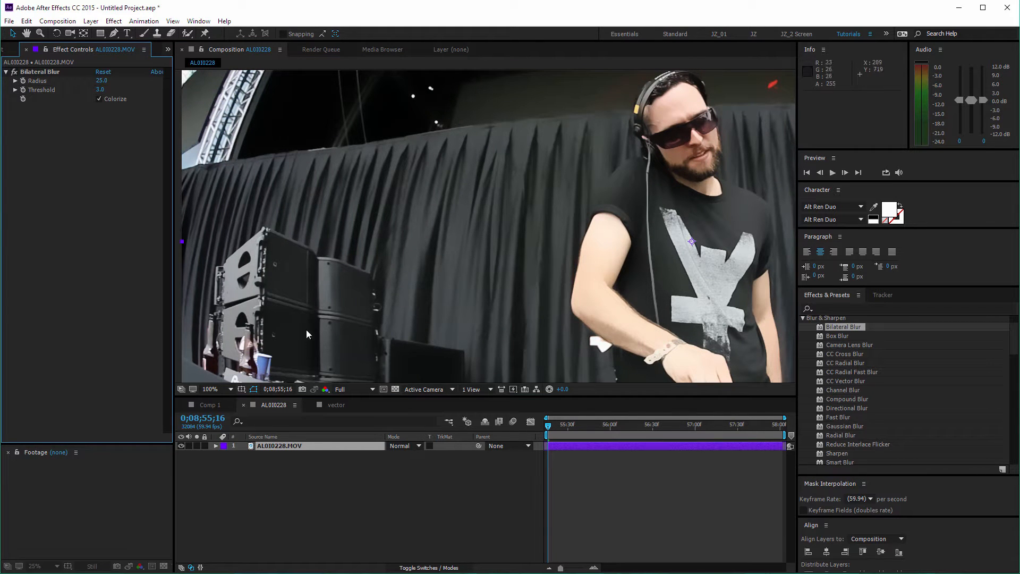
pyautogui.scroll(-1, 308, 313)
pyautogui.press('space')
pyautogui.moveTo(659, 287); pyautogui.dragTo(561, 272)
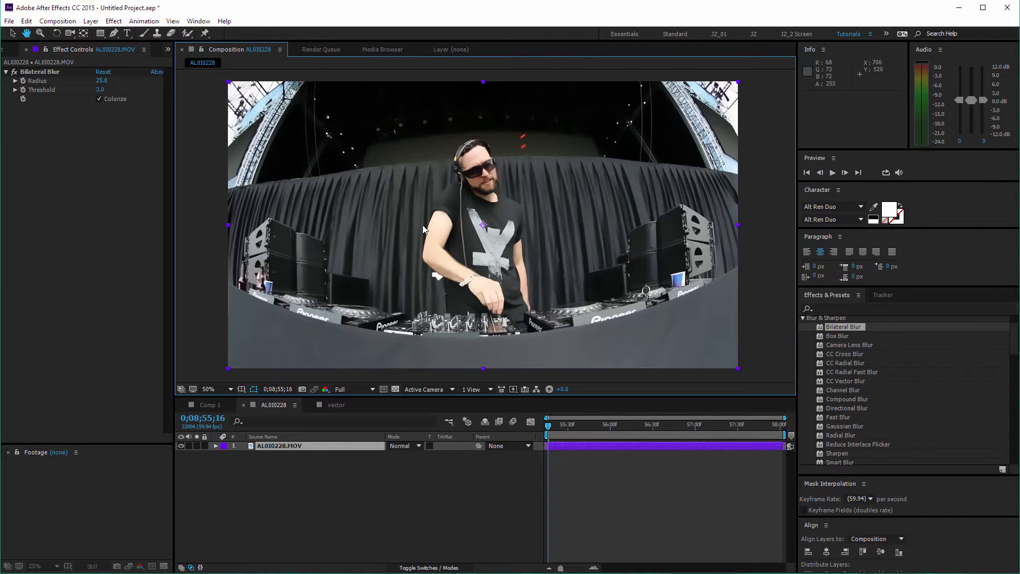
# Step: Examine the DJ's face, arm and shirt at 100% magnification with Bilateral Blur disabled and enabled
pyautogui.press('.')
pyautogui.press('space')
pyautogui.moveTo(425, 277); pyautogui.dragTo(435, 288)
pyautogui.moveTo(530, 195); pyautogui.dragTo(562, 229)
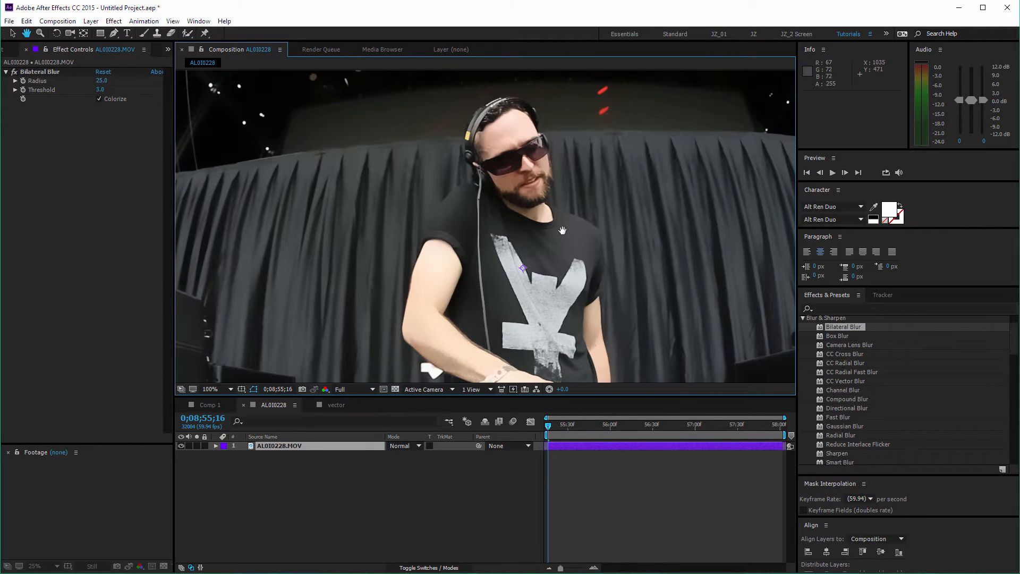
pyautogui.press('space')
pyautogui.moveTo(486, 290); pyautogui.dragTo(451, 226)
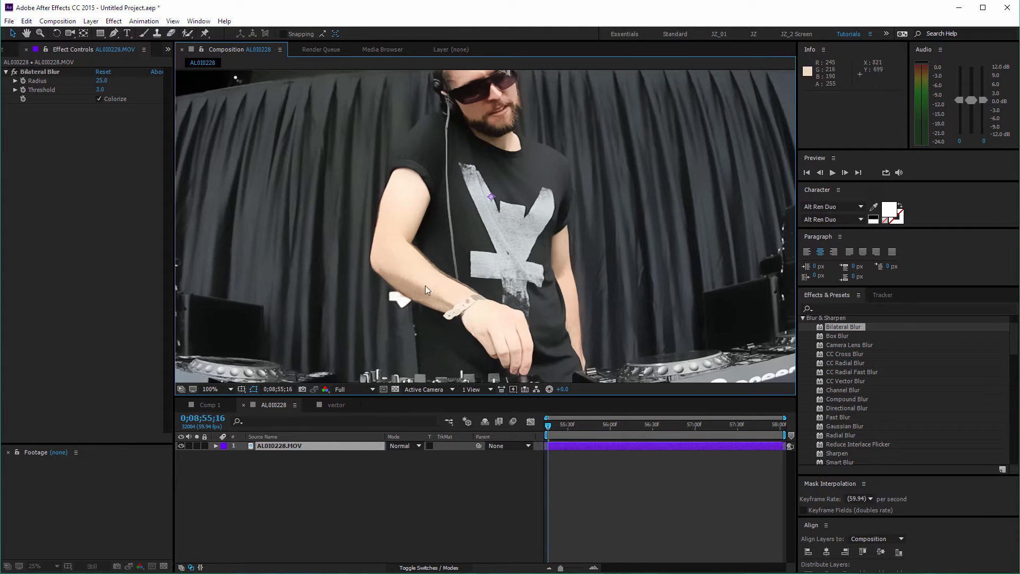
pyautogui.click(15, 71)
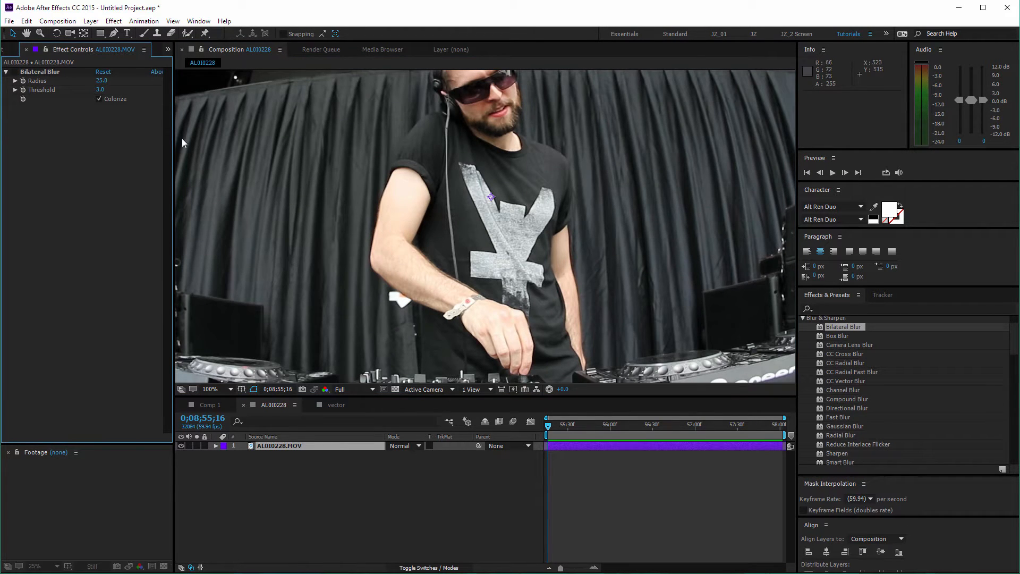
pyautogui.click(15, 72)
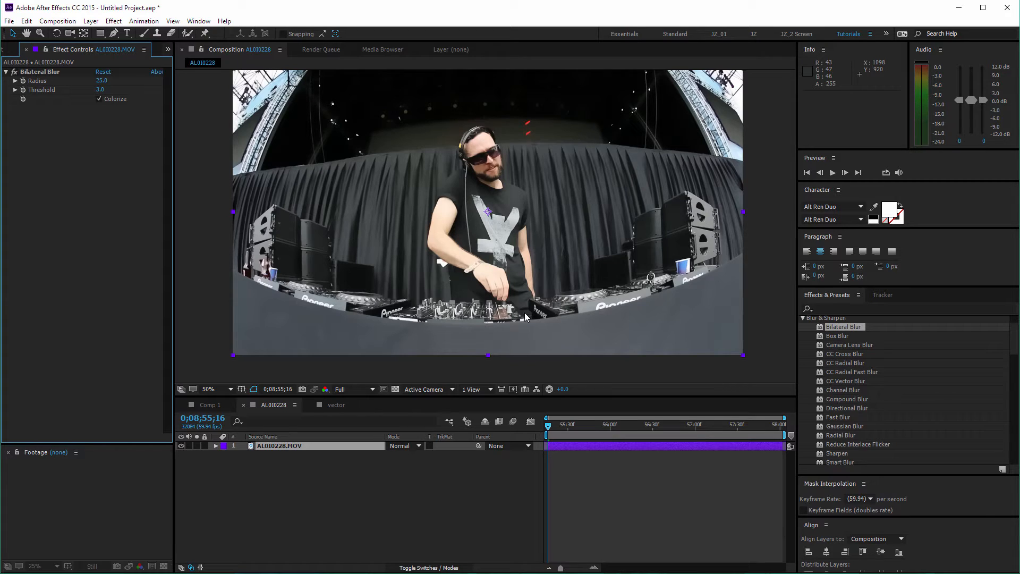
# Step: Find the Posterize effect by searching for "post", apply it to the AL0I0228.MOV layer and set its Level to 10
pyautogui.click(853, 308)
pyautogui.write('post')
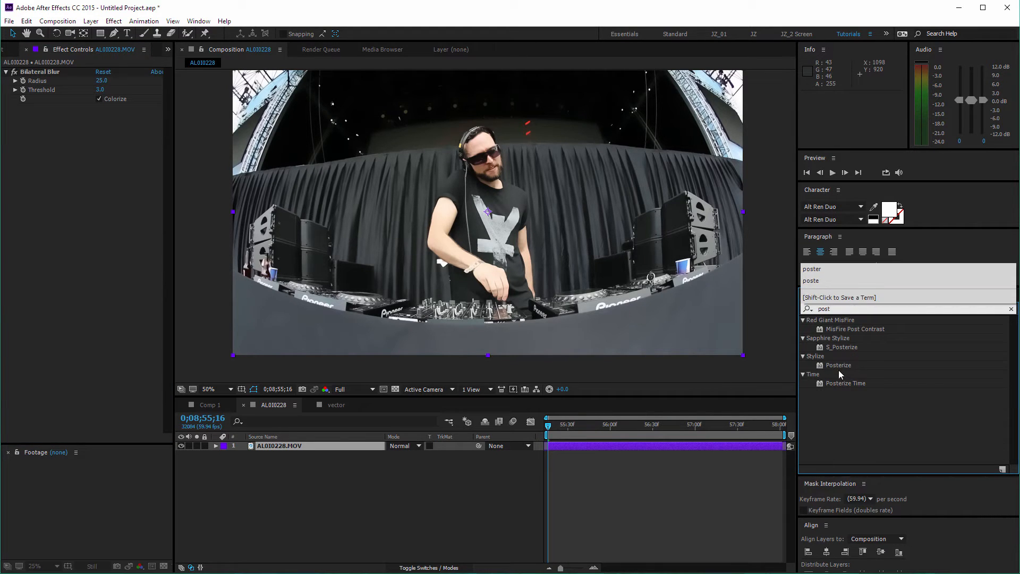
pyautogui.moveTo(838, 366); pyautogui.dragTo(324, 447)
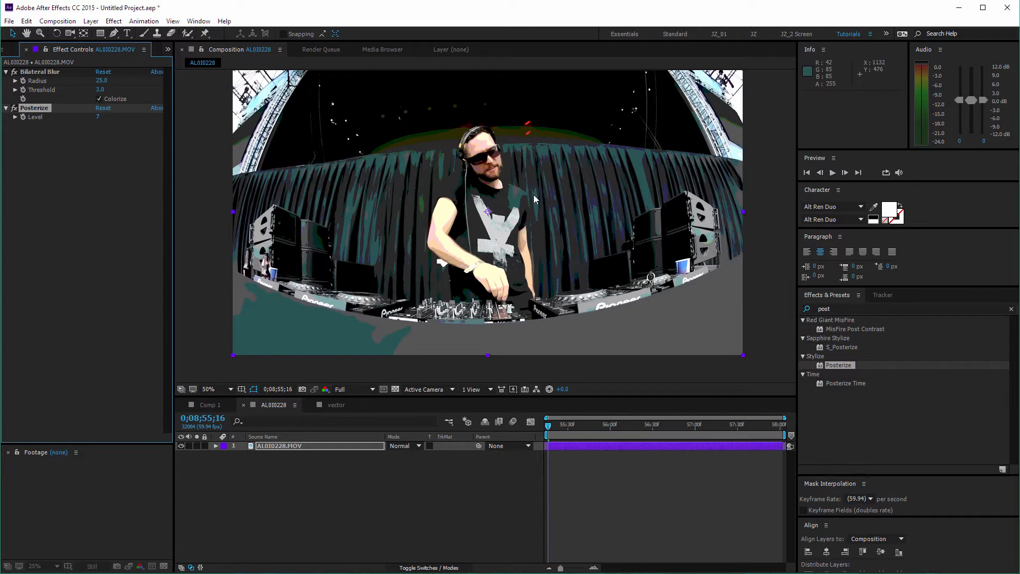
pyautogui.press('.')
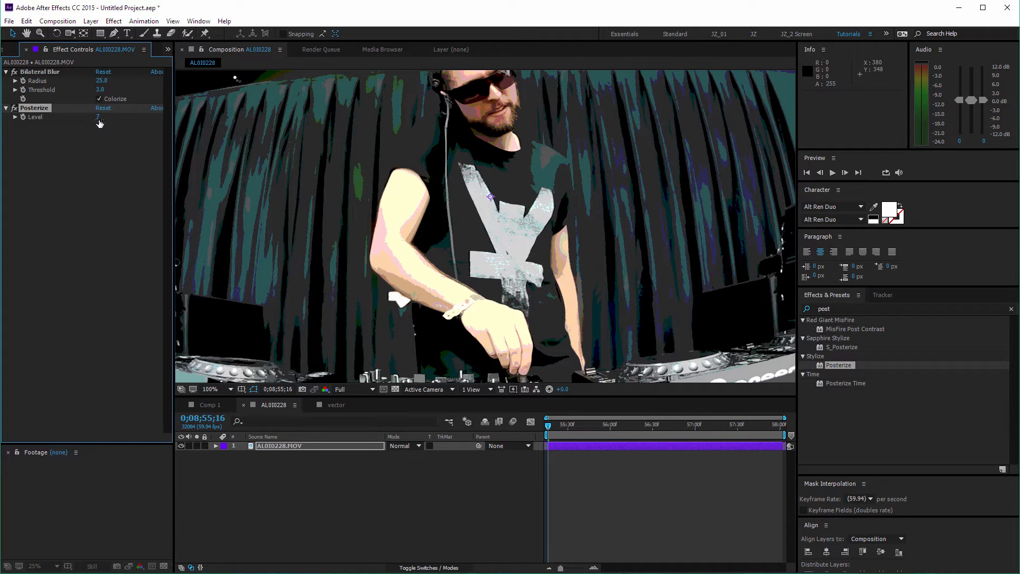
pyautogui.moveTo(99, 115); pyautogui.dragTo(113, 114)
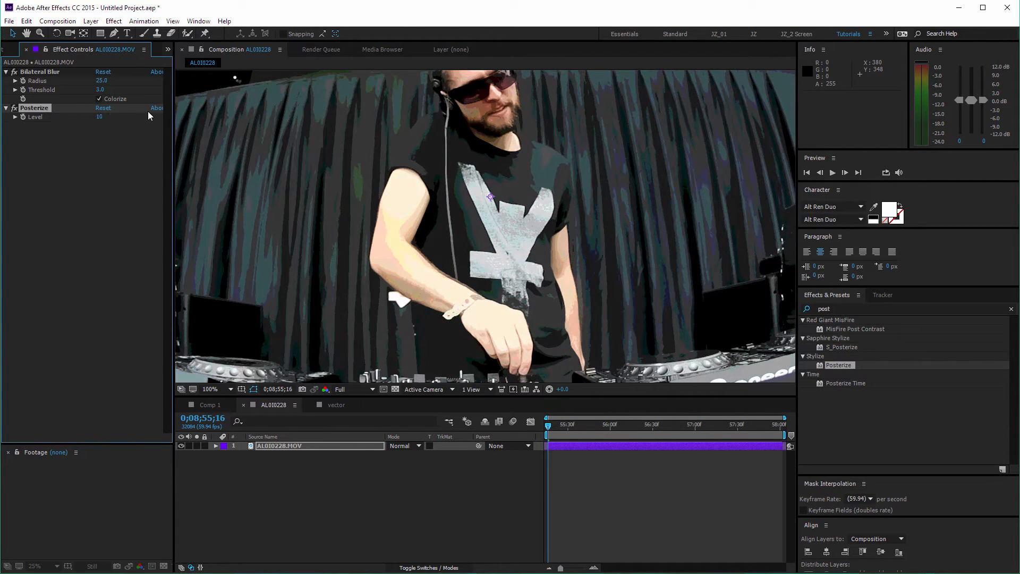
pyautogui.press(',')
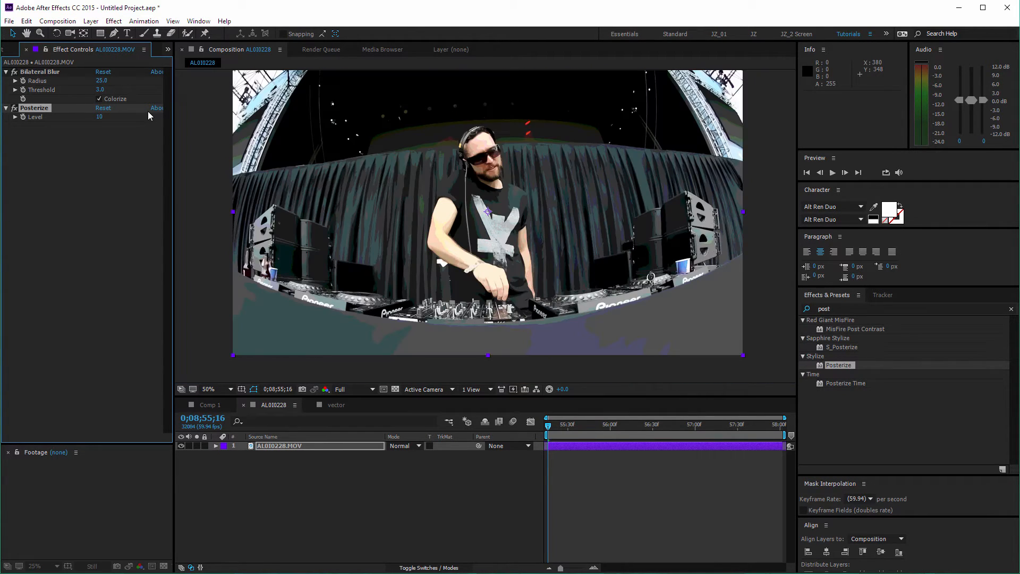
# Step: Disable Posterize, and delete both the Bilateral Blur and Posterize effects from the AL0I0228.MOV layer
pyautogui.click(15, 107)
pyautogui.click(37, 73)
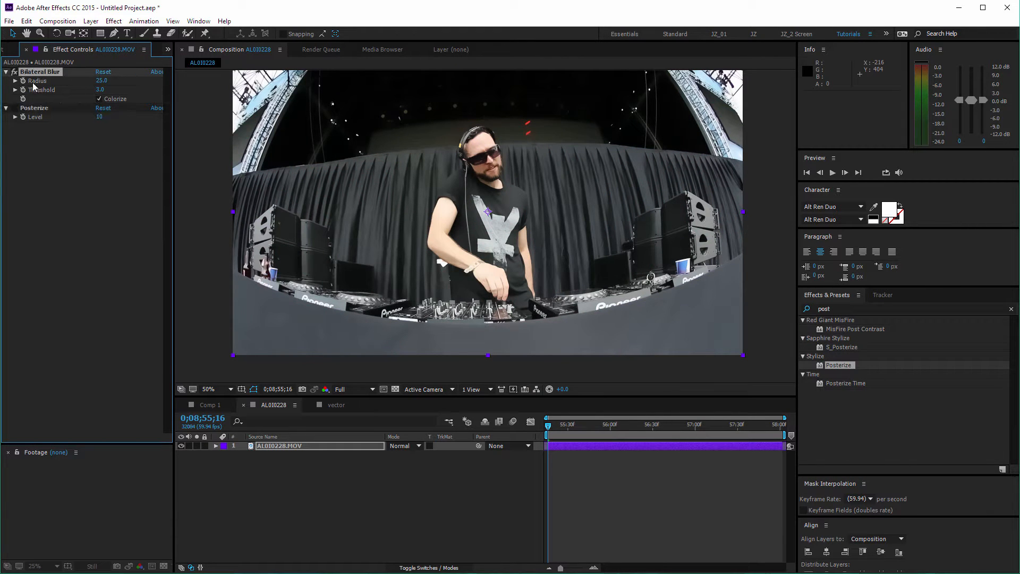
pyautogui.press('Delete')
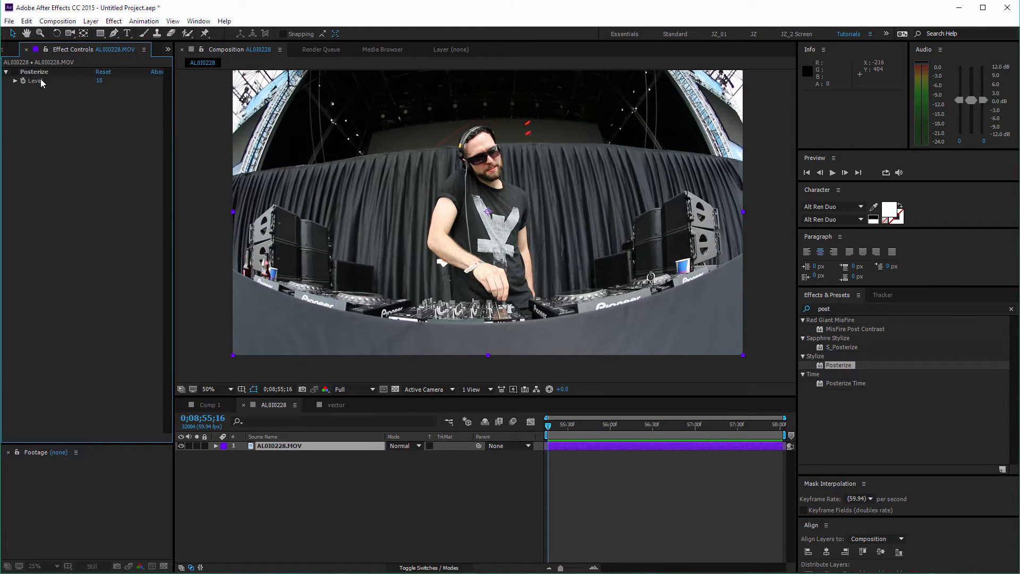
pyautogui.click(49, 75)
pyautogui.press('Delete')
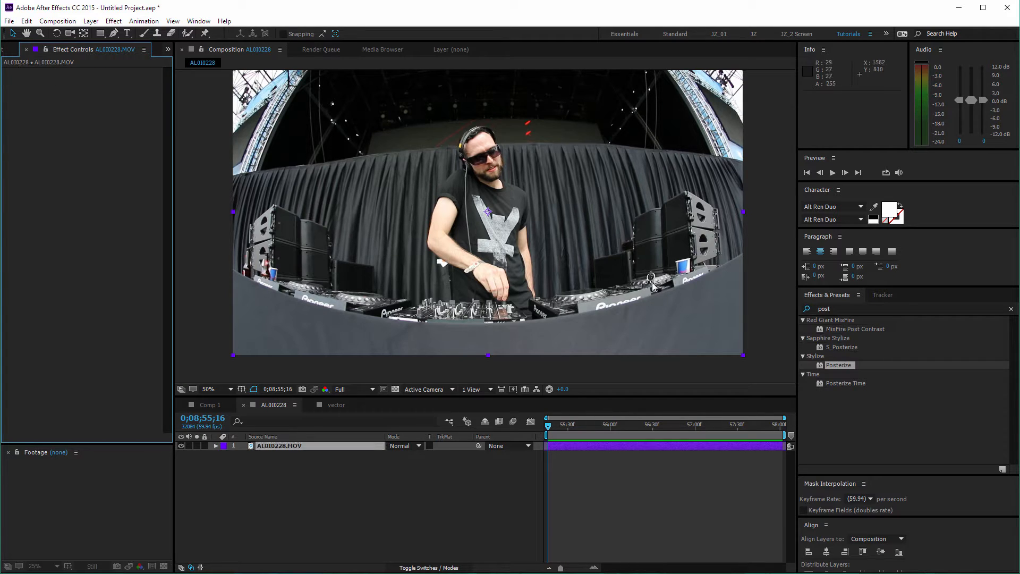
# Step: Clear the effects search, expand the Blur & Sharpen category and apply Box Blur to the AL0I0228.MOV layer
pyautogui.click(1012, 310)
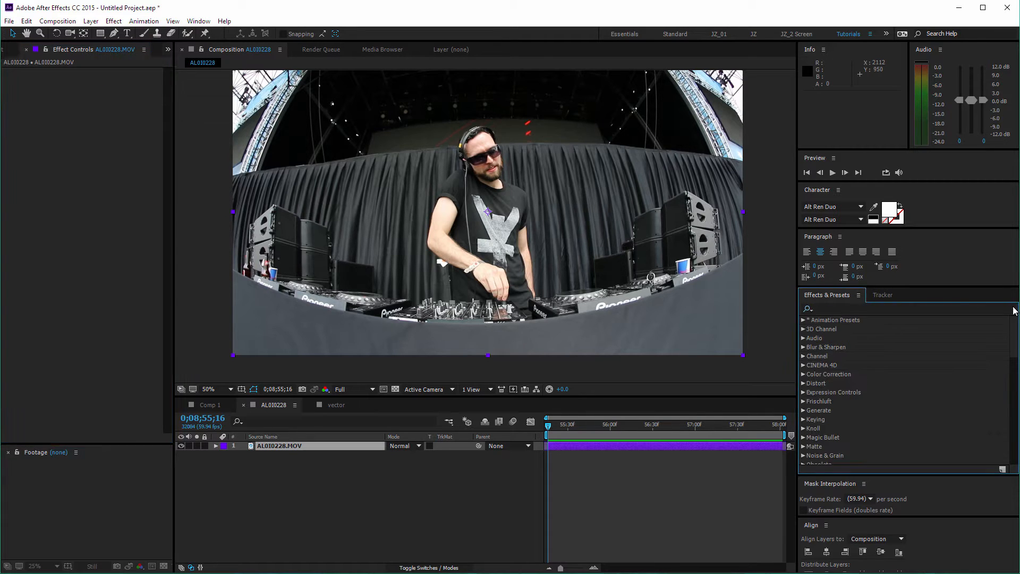
pyautogui.click(803, 347)
pyautogui.click(834, 339)
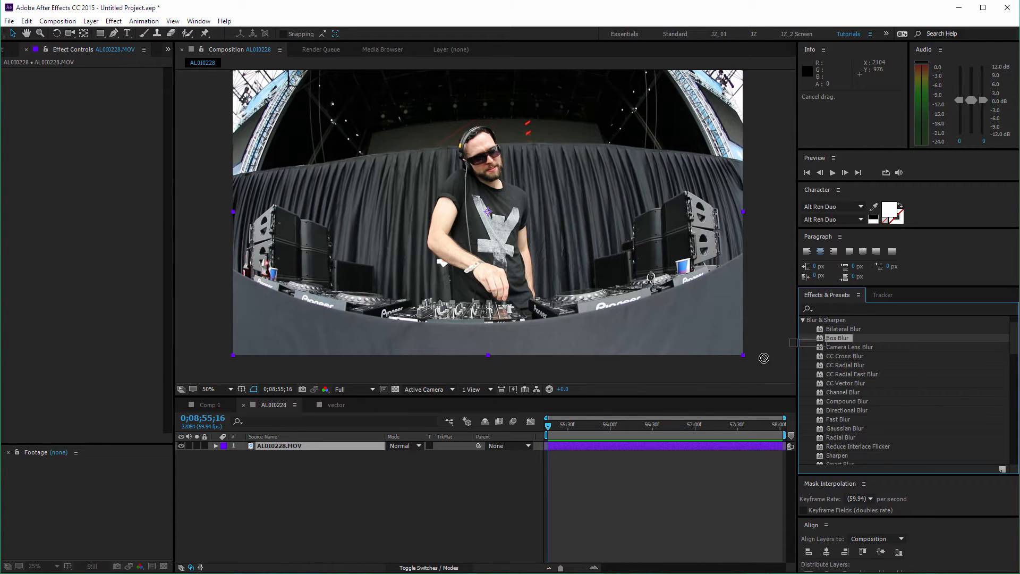
pyautogui.click(425, 473)
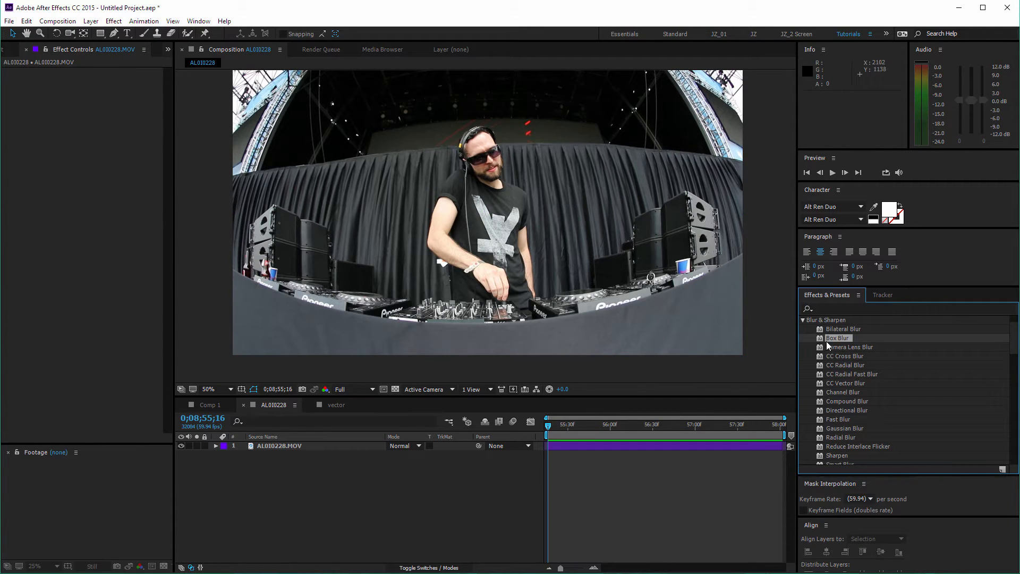
pyautogui.moveTo(833, 338); pyautogui.dragTo(319, 448)
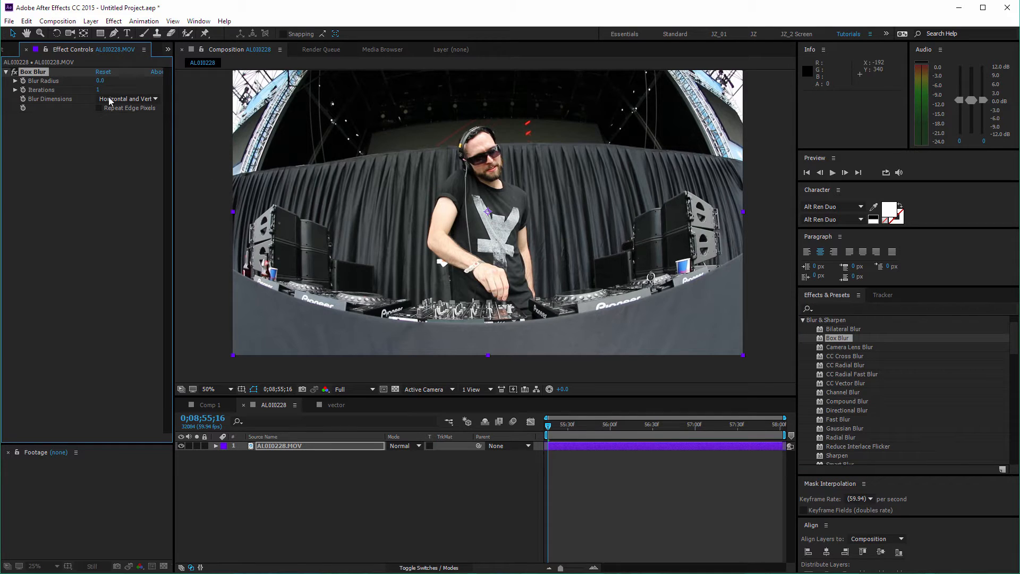
# Step: Turn on Repeat Edge Pixels for Box Blur, then try a higher Blur Radius and return it to 0
pyautogui.click(95, 107)
pyautogui.click(115, 109)
pyautogui.press('.')
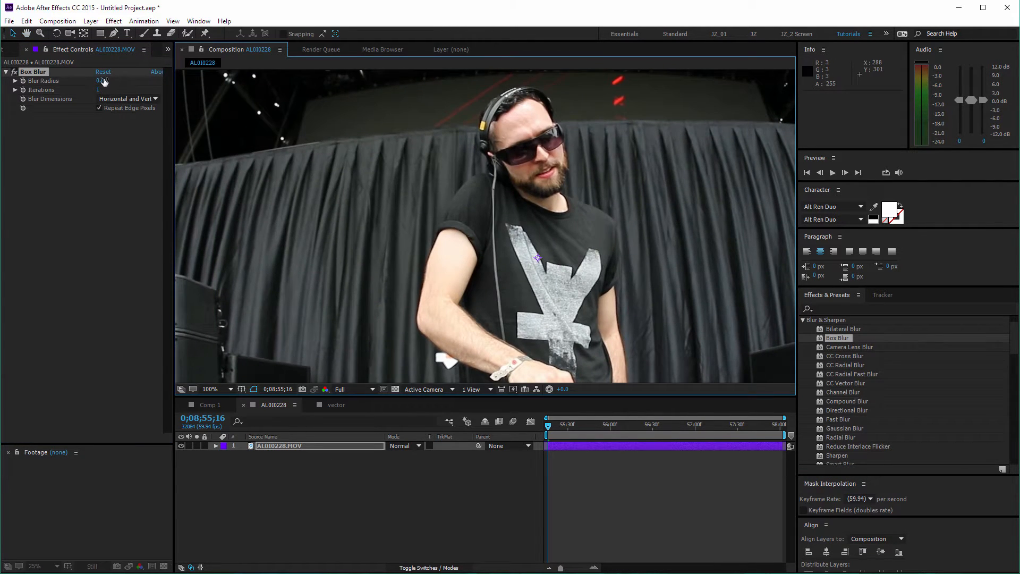
pyautogui.moveTo(100, 81); pyautogui.dragTo(116, 84)
pyautogui.moveTo(112, 84); pyautogui.dragTo(82, 81)
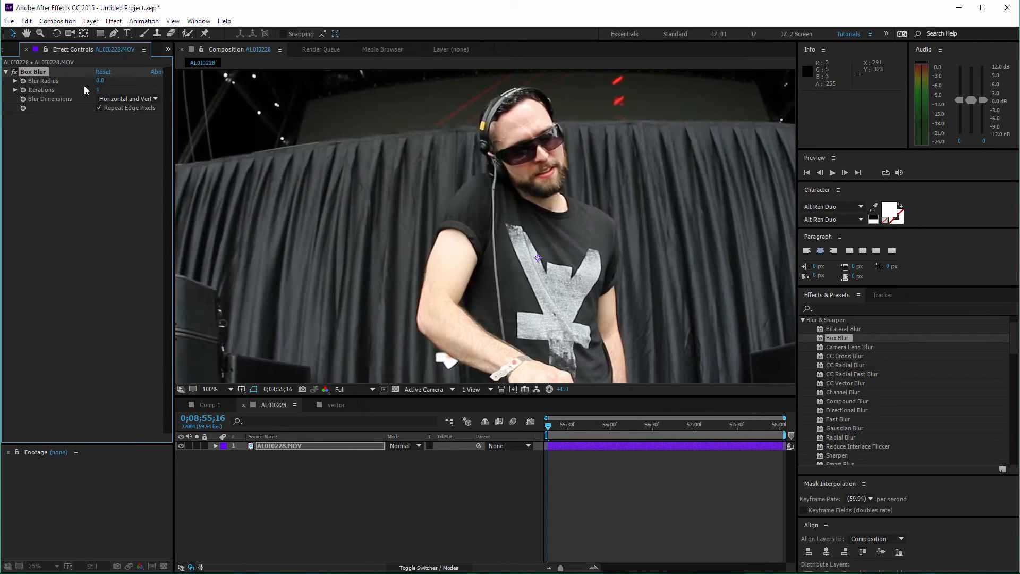
# Step: Delete the Box Blur effect from the AL0I0228.MOV layer
pyautogui.press(',')
pyautogui.press('space')
pyautogui.moveTo(400, 221); pyautogui.dragTo(387, 205)
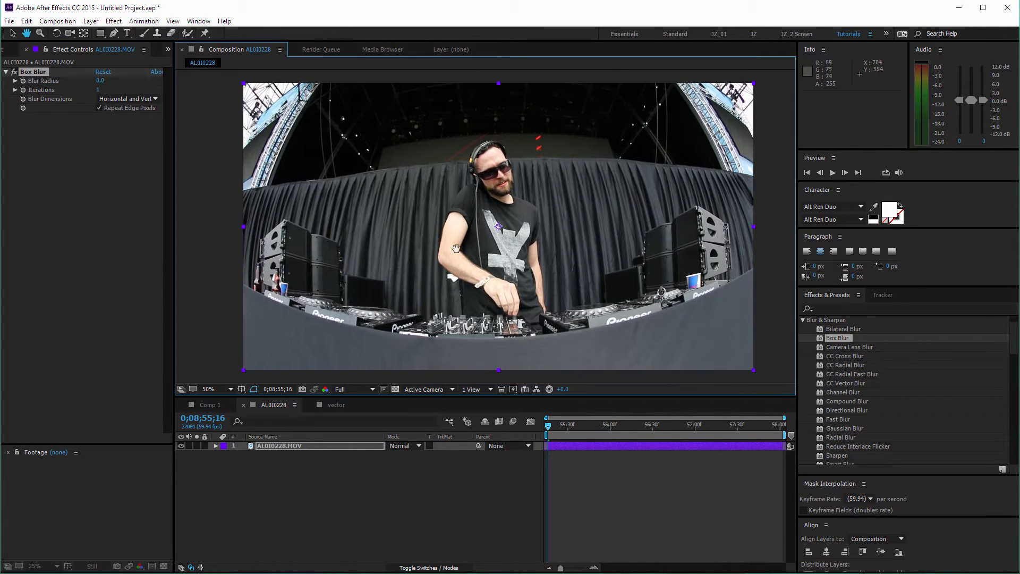
pyautogui.click(43, 75)
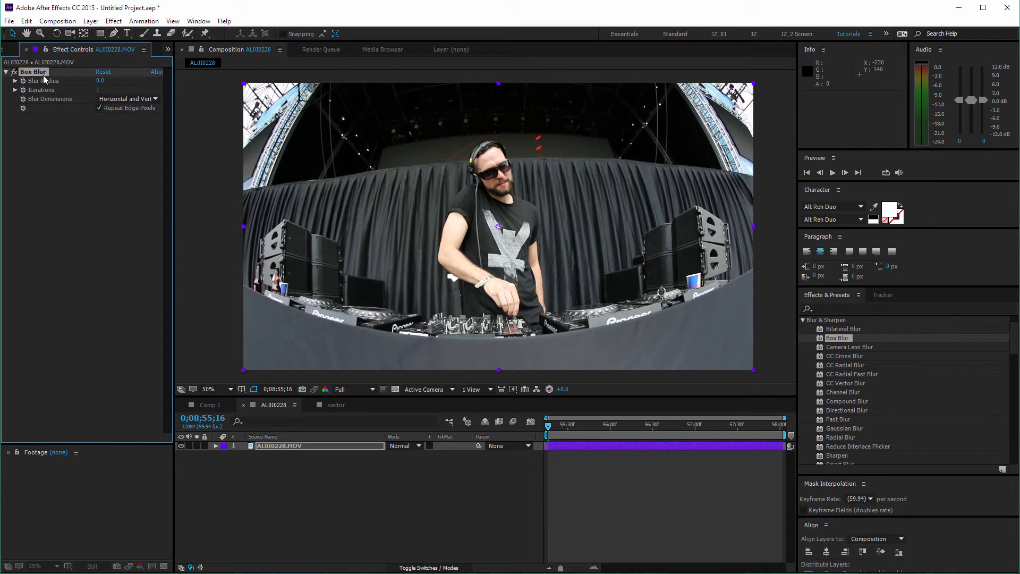
pyautogui.press('Delete')
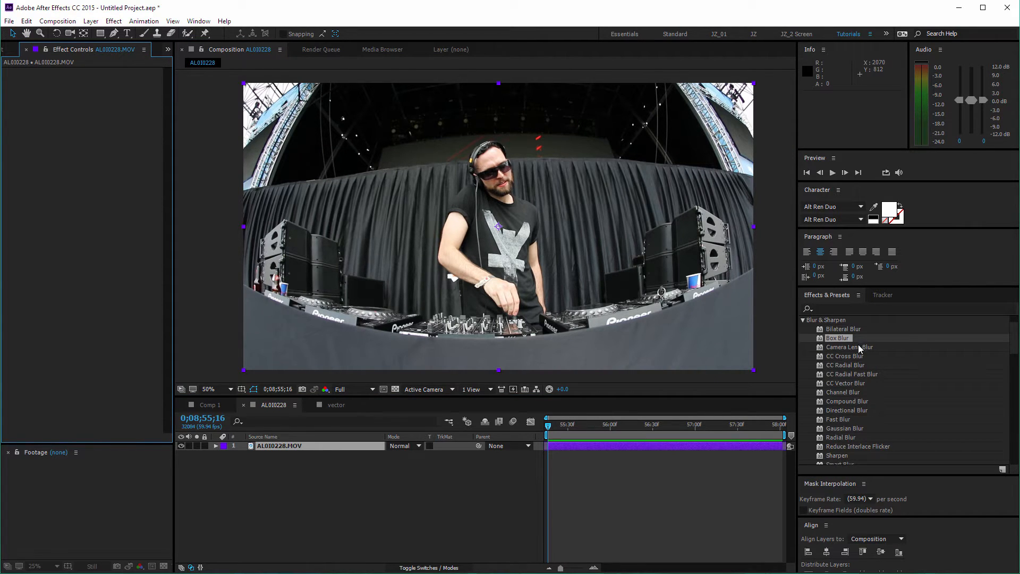
# Step: Apply Camera Lens Blur to the AL0I0228.MOV layer and try Blur Radius values of 275 and 150
pyautogui.moveTo(863, 347); pyautogui.dragTo(298, 446)
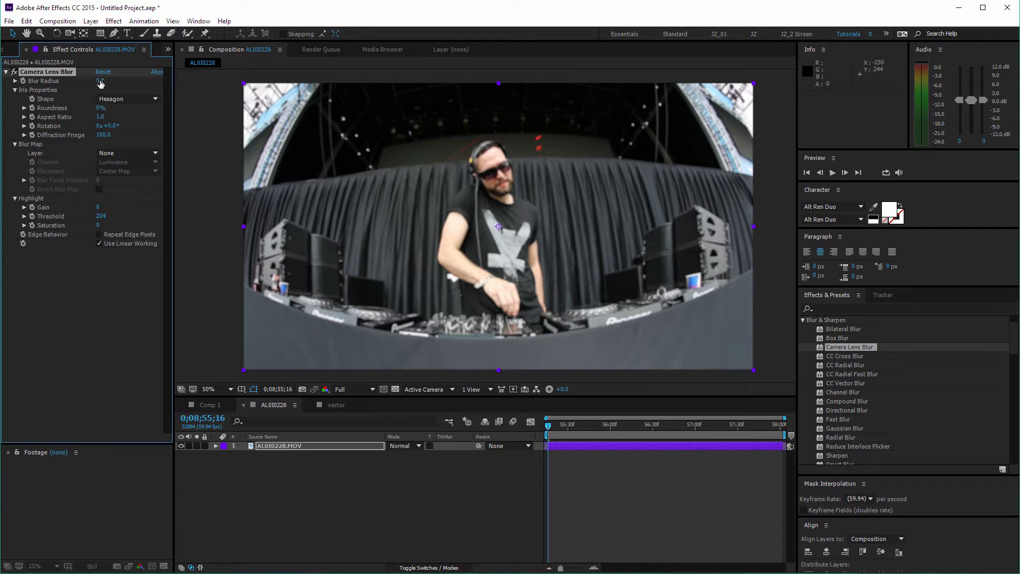
pyautogui.moveTo(100, 83); pyautogui.dragTo(176, 129)
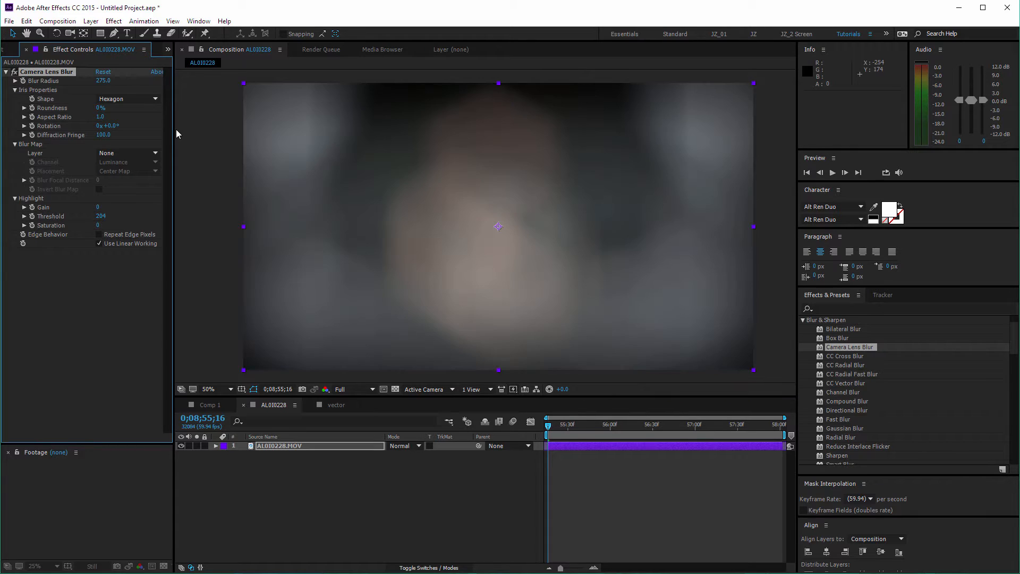
pyautogui.click(104, 81)
pyautogui.write('150')
pyautogui.press('Return')
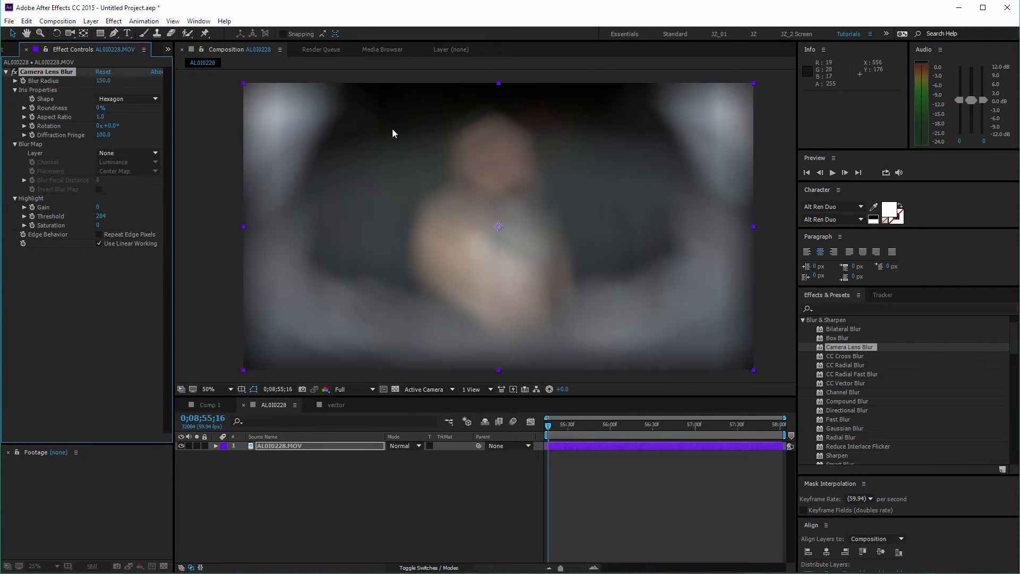
# Step: Try a Camera Lens Blur radius of 80 and examine the blurred DJ at 100% magnification
pyautogui.click(103, 81)
pyautogui.write('80')
pyautogui.press('Return')
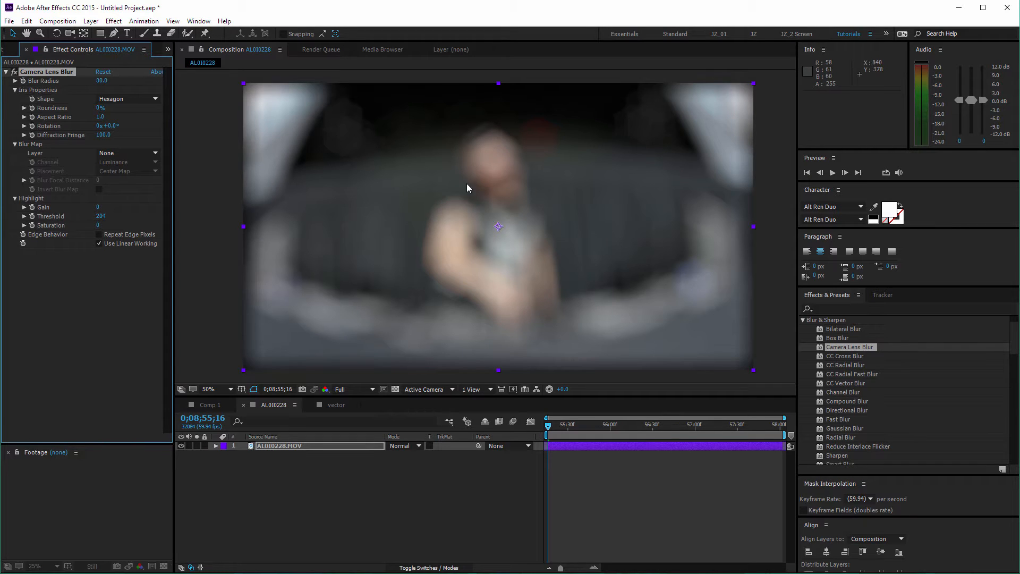
pyautogui.scroll(1, 466, 183)
pyautogui.scroll(-1, 467, 183)
pyautogui.scroll(1, 504, 124)
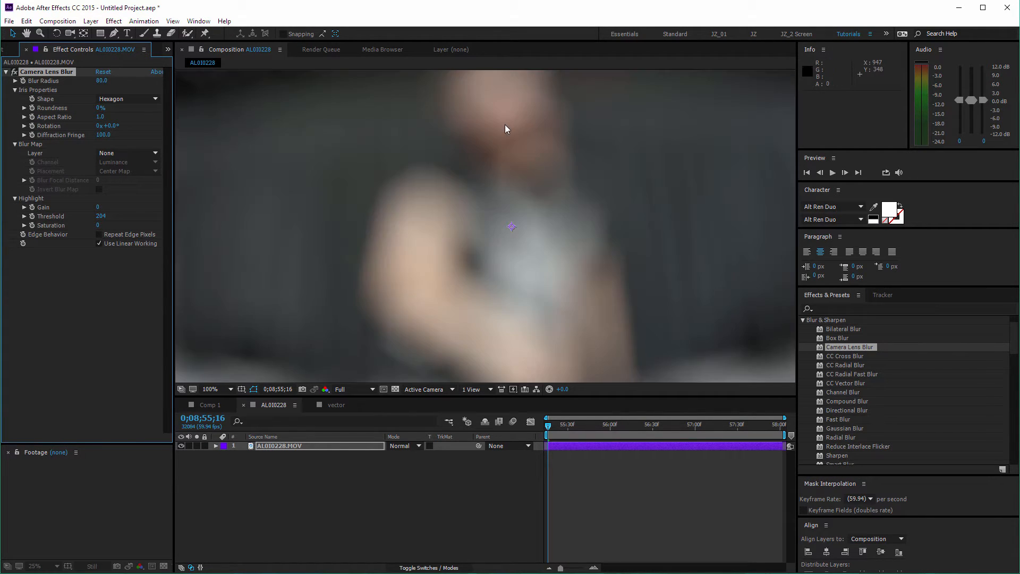
# Step: Set the Camera Lens Blur iris Roundness to 100% and reduce the Blur Radius to 37
pyautogui.click(114, 98)
pyautogui.click(121, 90)
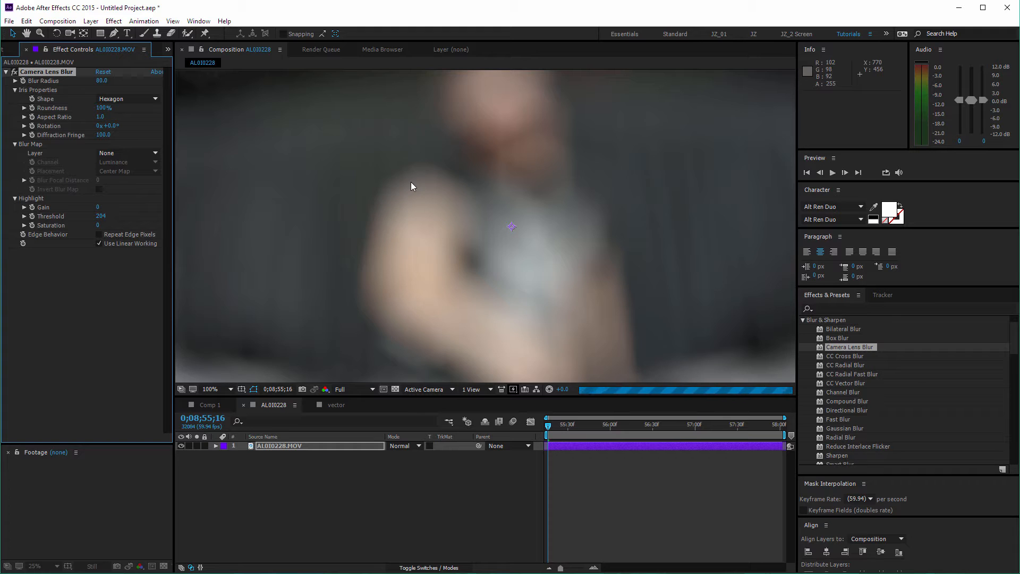
pyautogui.press(',')
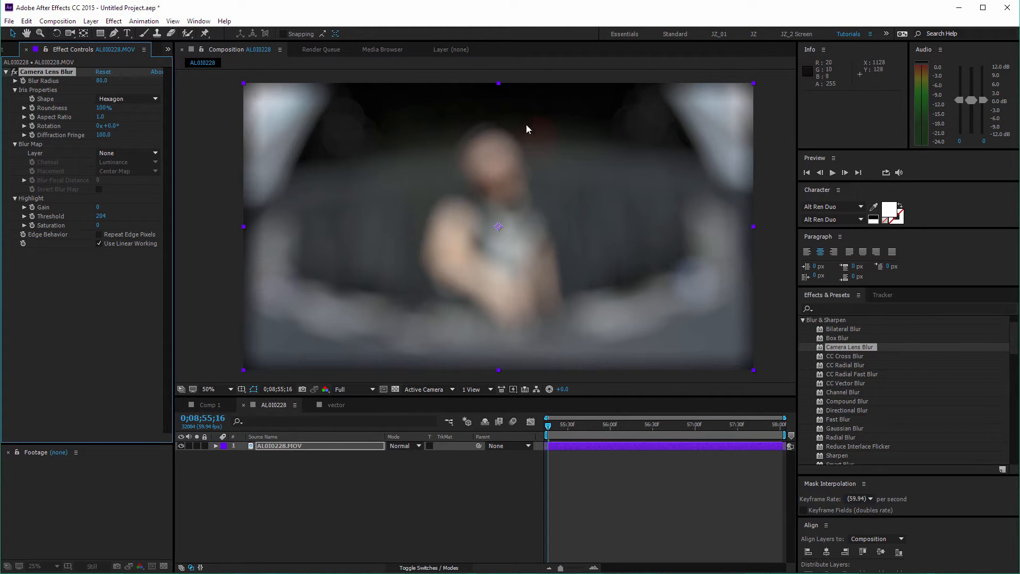
pyautogui.moveTo(101, 81); pyautogui.dragTo(93, 101)
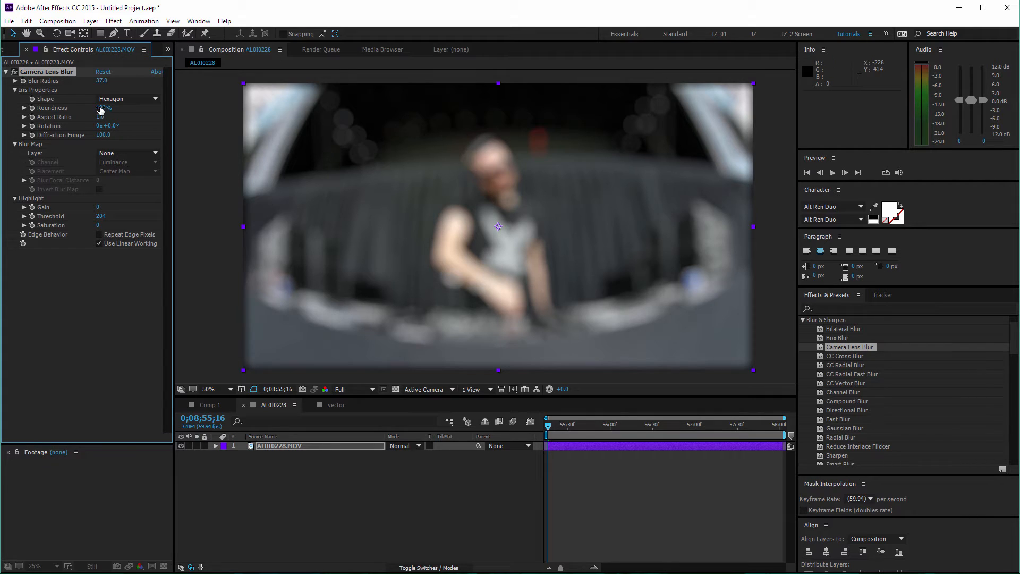
# Step: Reset the iris Roundness to 0%, try the Triangle iris shape and settle on Decagon
pyautogui.moveTo(101, 109); pyautogui.dragTo(45, 110)
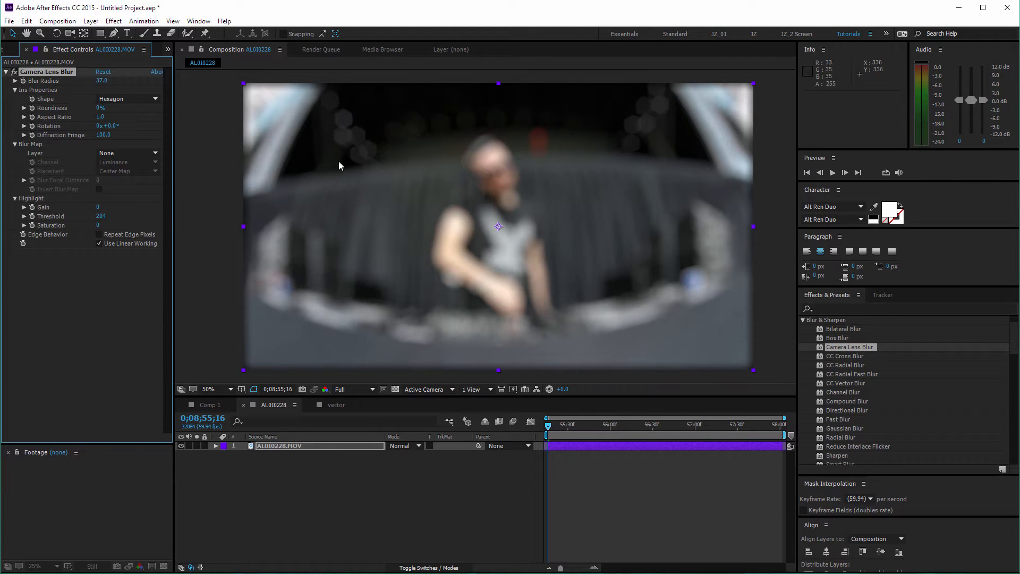
pyautogui.click(100, 99)
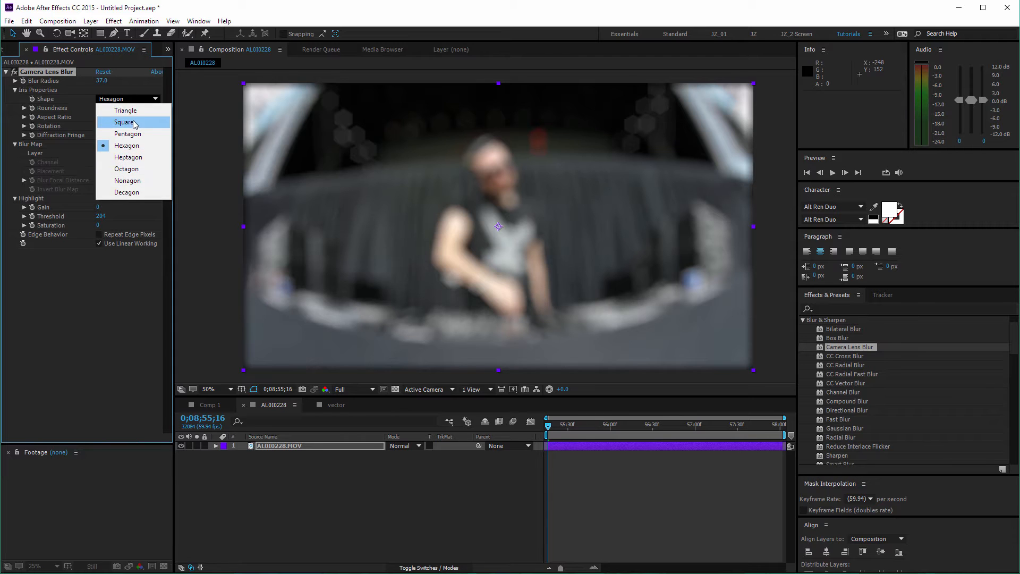
pyautogui.click(128, 110)
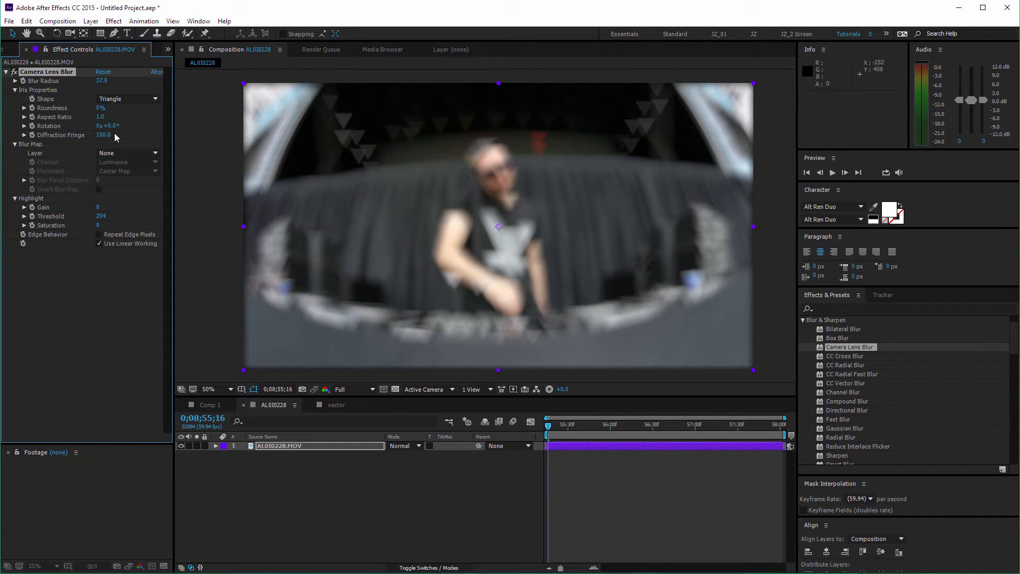
pyautogui.click(125, 99)
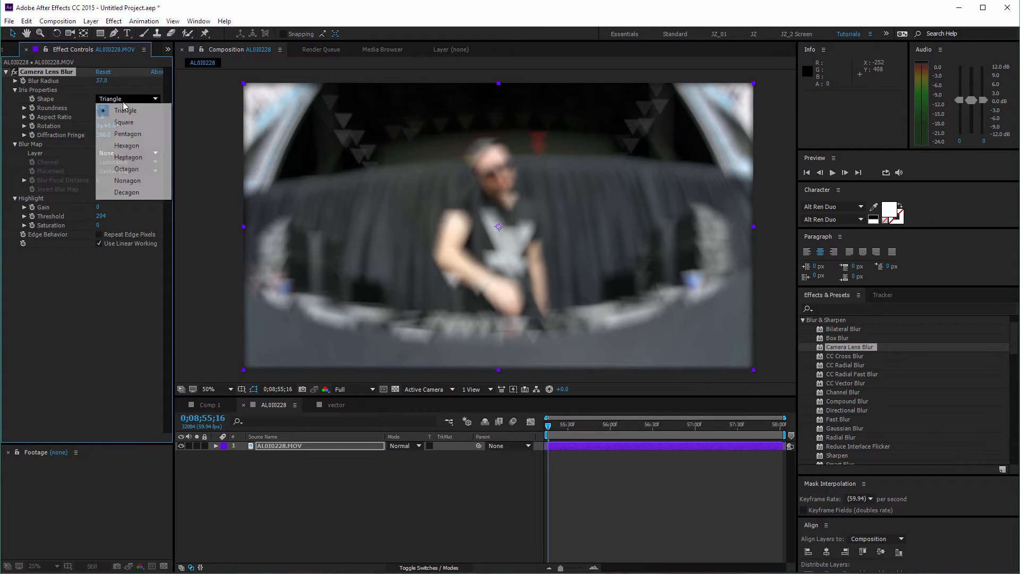
pyautogui.click(130, 191)
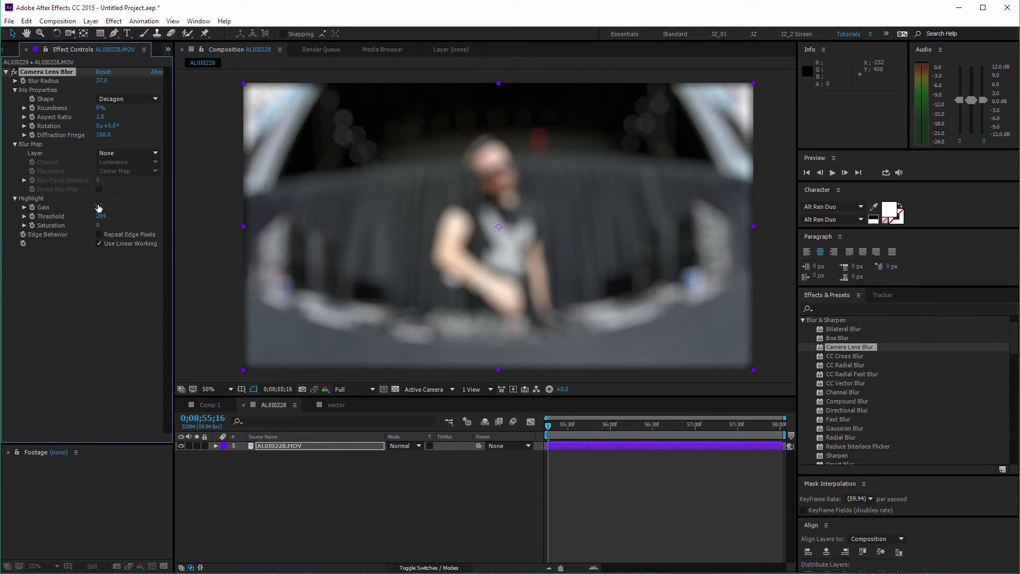
# Step: Set the Camera Lens Blur Highlight Gain to 51 and its Threshold to 99
pyautogui.moveTo(100, 206); pyautogui.dragTo(117, 204)
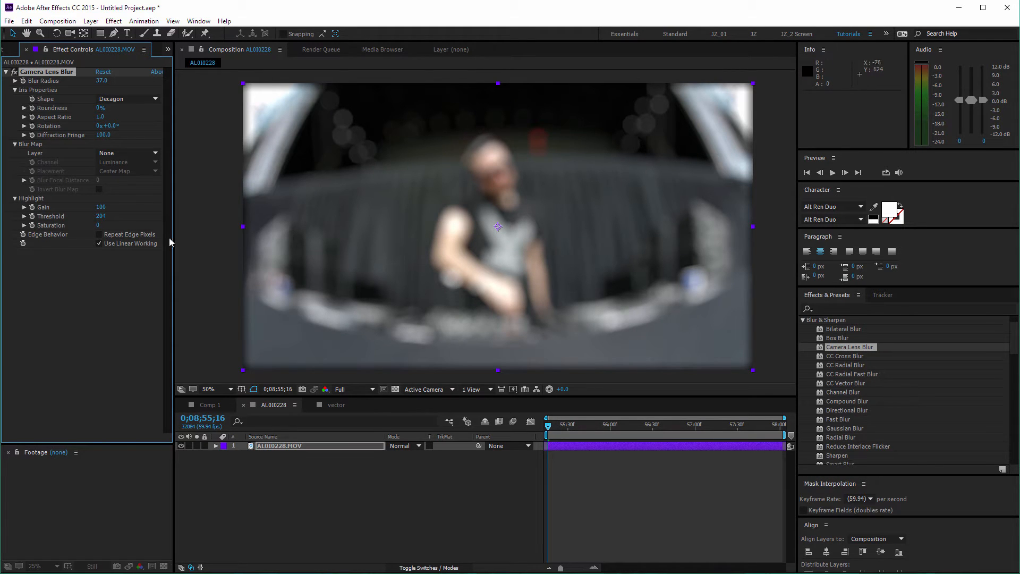
pyautogui.moveTo(102, 217); pyautogui.dragTo(24, 219)
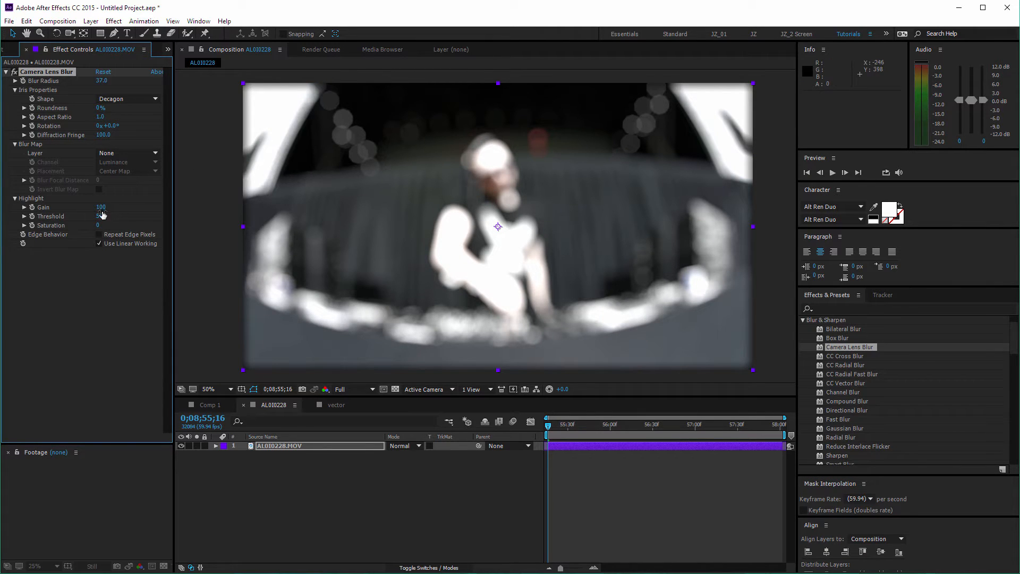
pyautogui.moveTo(101, 215)
pyautogui.mouseDown()
pyautogui.moveTo(122, 215)
pyautogui.moveTo(95, 223)
pyautogui.mouseUp()
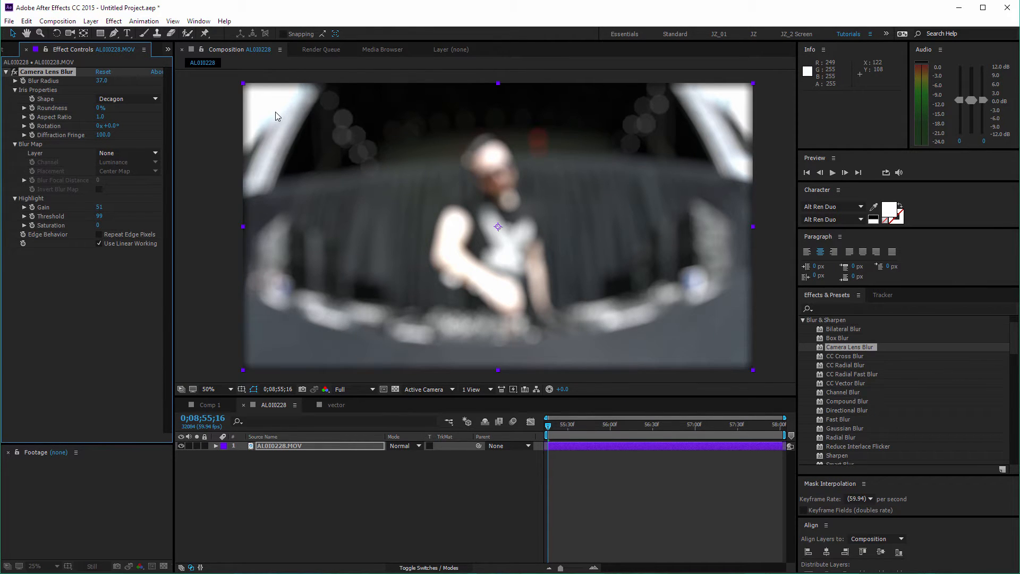
# Step: Turn on Repeat Edge Pixels for Camera Lens Blur and inspect the frame edges and blurred highlights up close
pyautogui.click(99, 234)
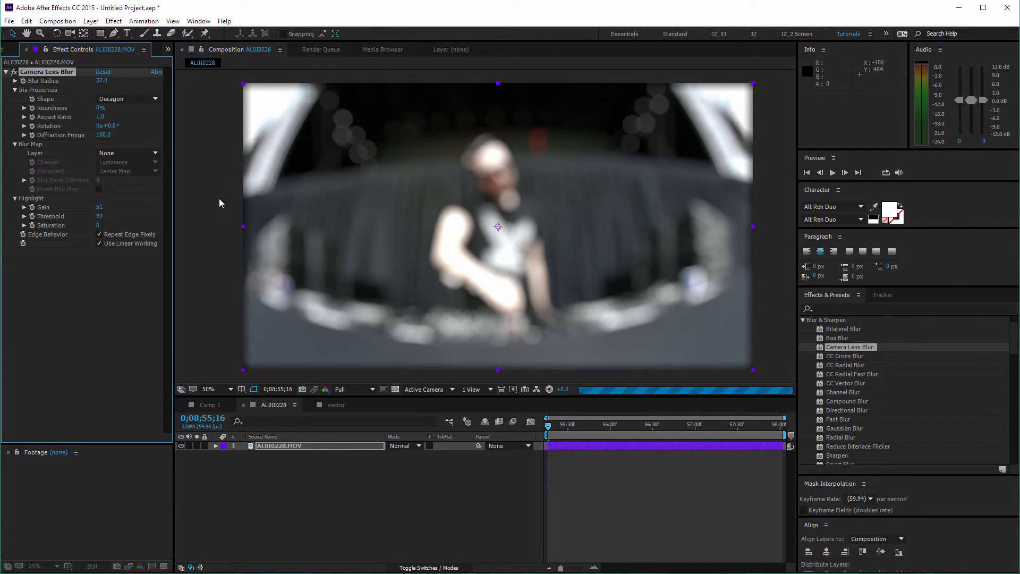
pyautogui.moveTo(289, 128); pyautogui.dragTo(339, 193)
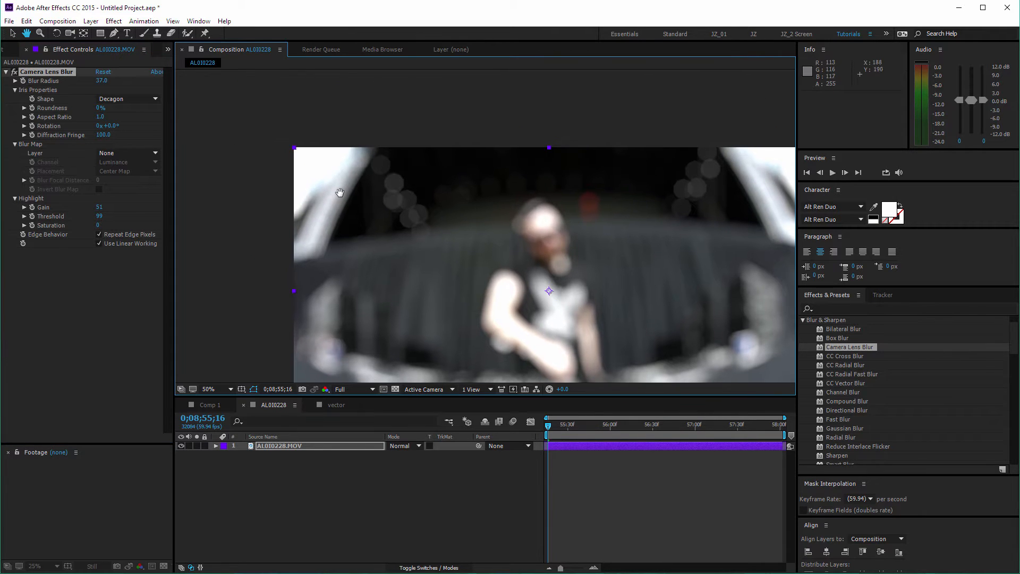
pyautogui.scroll(2, 340, 193)
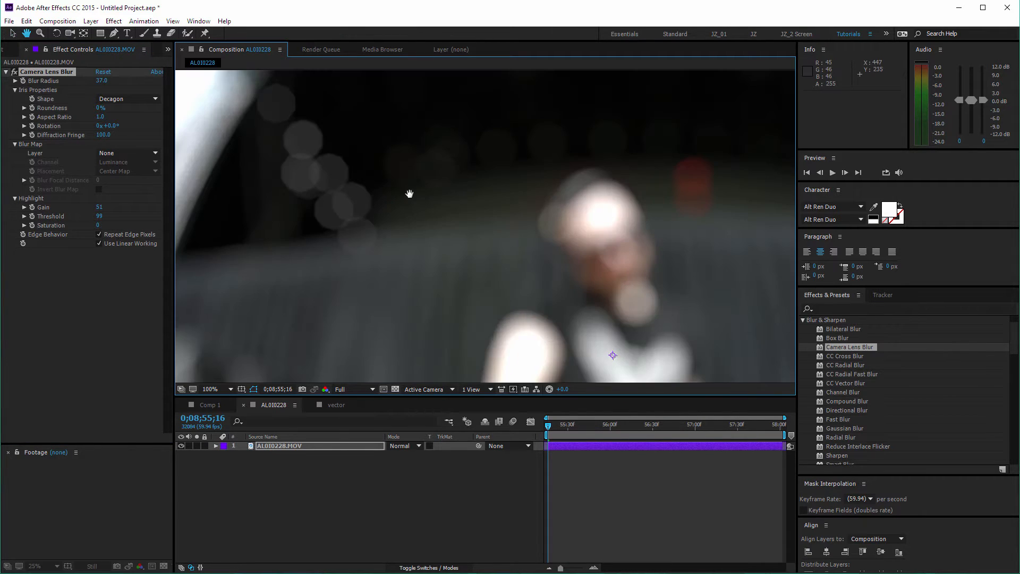
pyautogui.moveTo(608, 224); pyautogui.dragTo(466, 152)
pyautogui.scroll(-1, 484, 278)
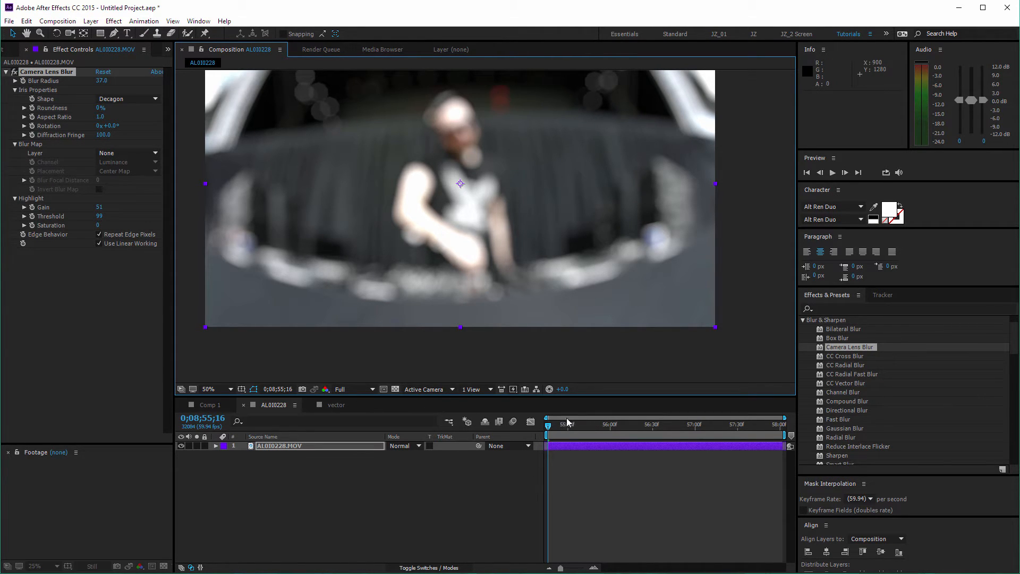
pyautogui.moveTo(568, 424); pyautogui.dragTo(499, 433)
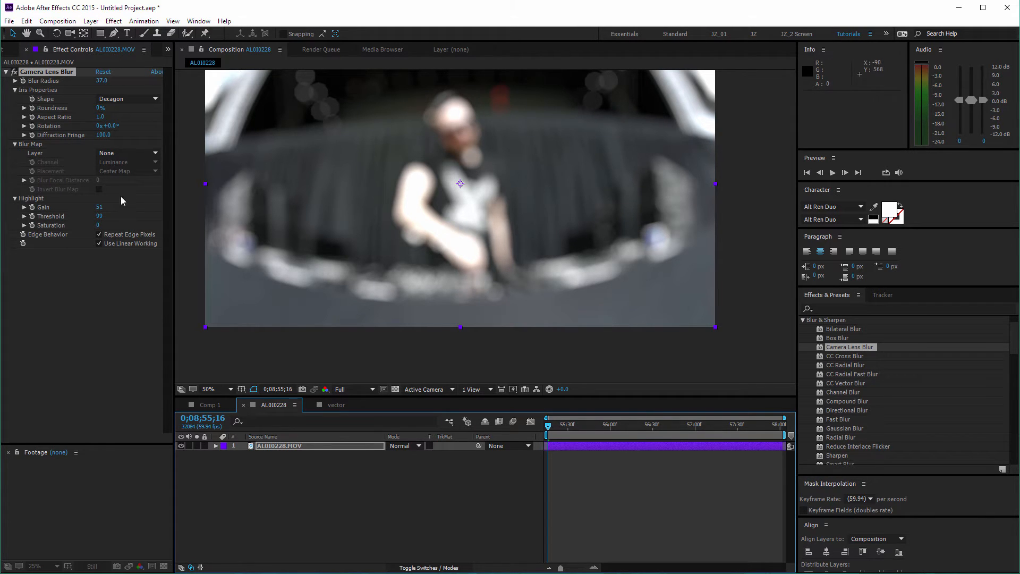
# Step: Deselect the footage layer, activate the Rectangle tool and set its fill type to Linear Gradient
pyautogui.click(404, 495)
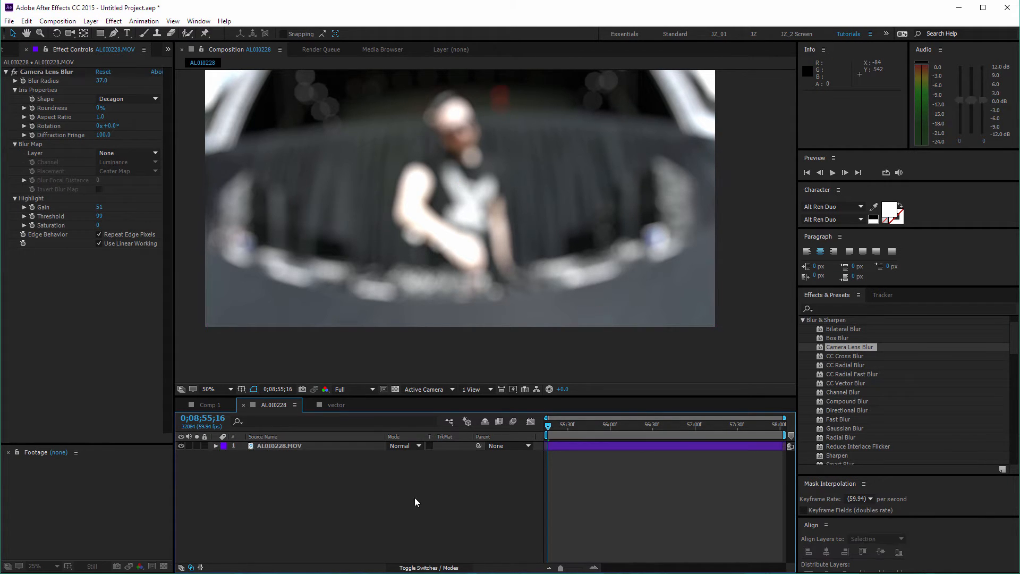
pyautogui.click(100, 34)
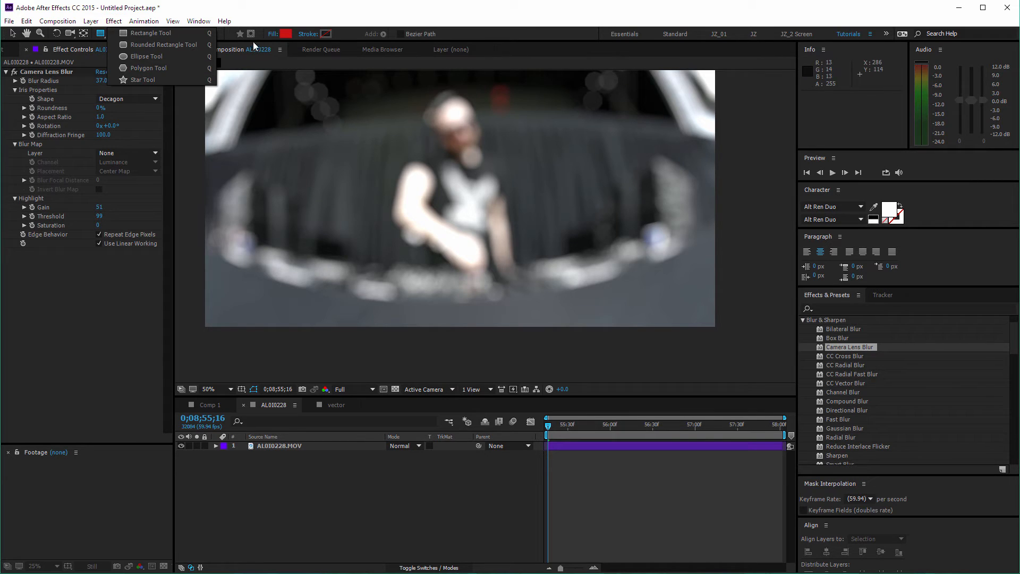
pyautogui.click(273, 34)
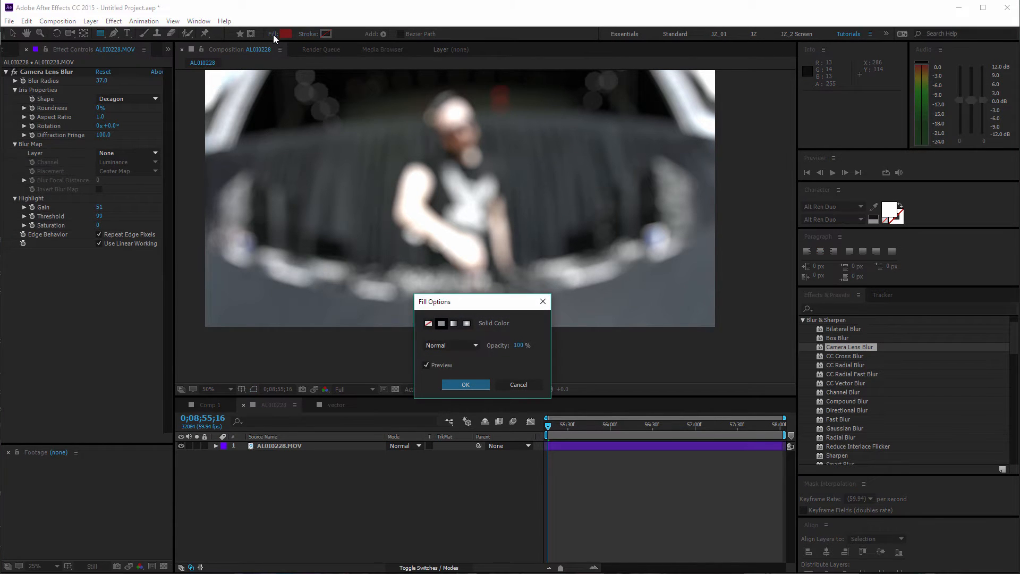
pyautogui.click(453, 323)
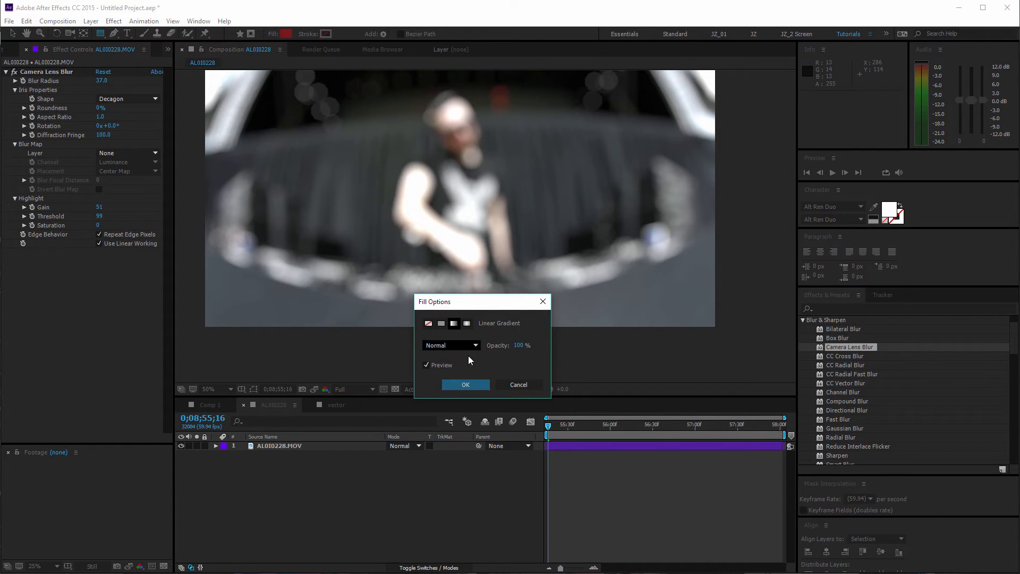
pyautogui.click(460, 386)
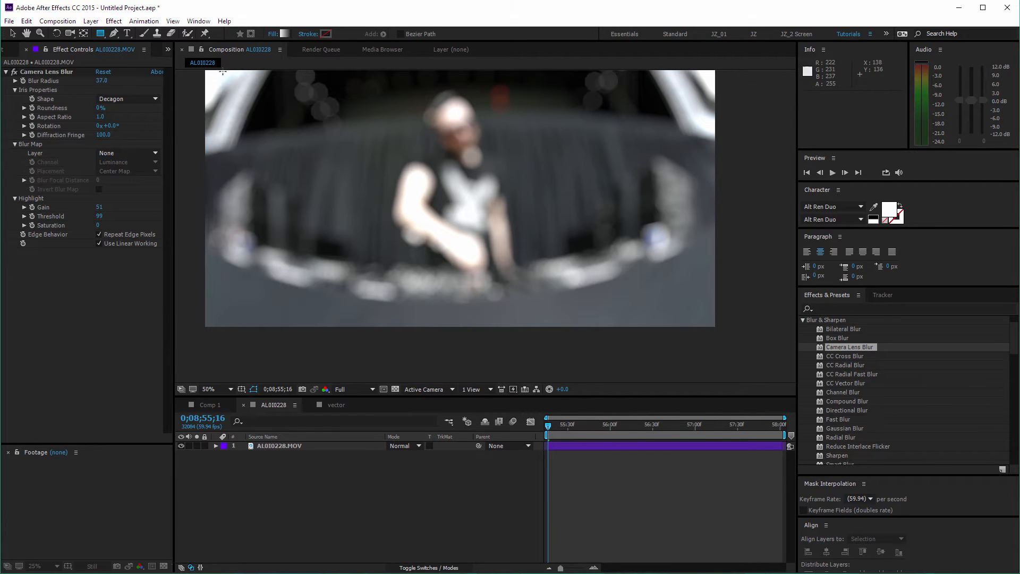
# Step: Draw a gradient-filled rectangle covering the whole composition frame as a new shape layer
pyautogui.press('h')
pyautogui.moveTo(297, 155); pyautogui.dragTo(313, 164)
pyautogui.press('q')
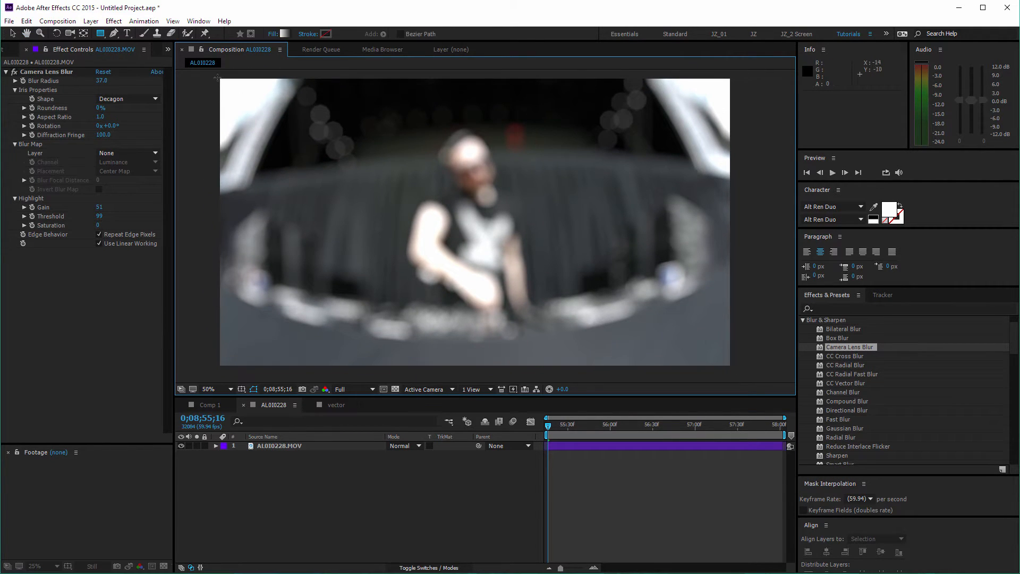
pyautogui.moveTo(220, 80)
pyautogui.mouseDown()
pyautogui.moveTo(674, 346)
pyautogui.moveTo(732, 365)
pyautogui.mouseUp()
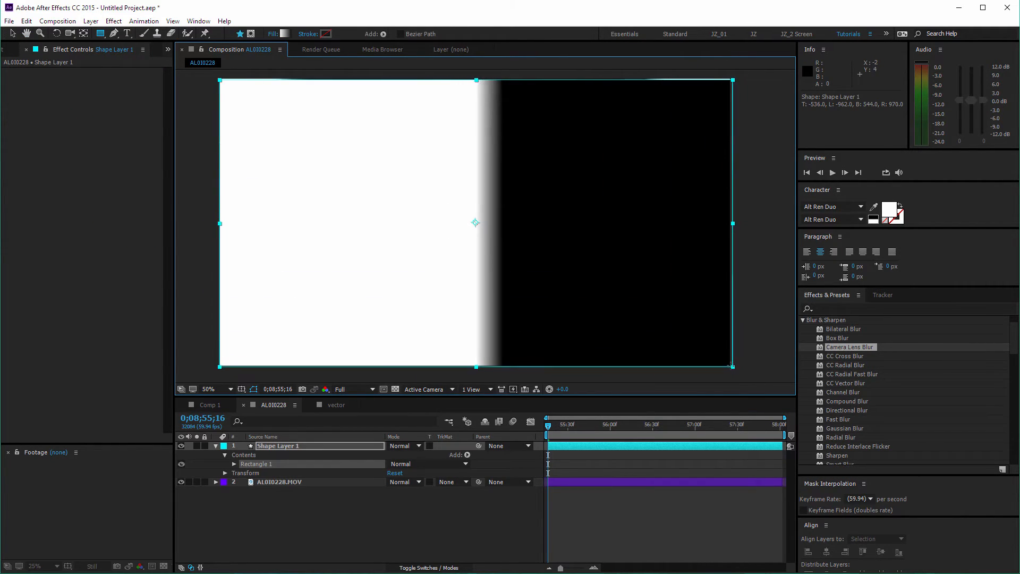
# Step: Reorient the rectangle's gradient to run vertically, from white at the bottom centre of the frame to black at the top centre
pyautogui.click(308, 482)
pyautogui.click(295, 447)
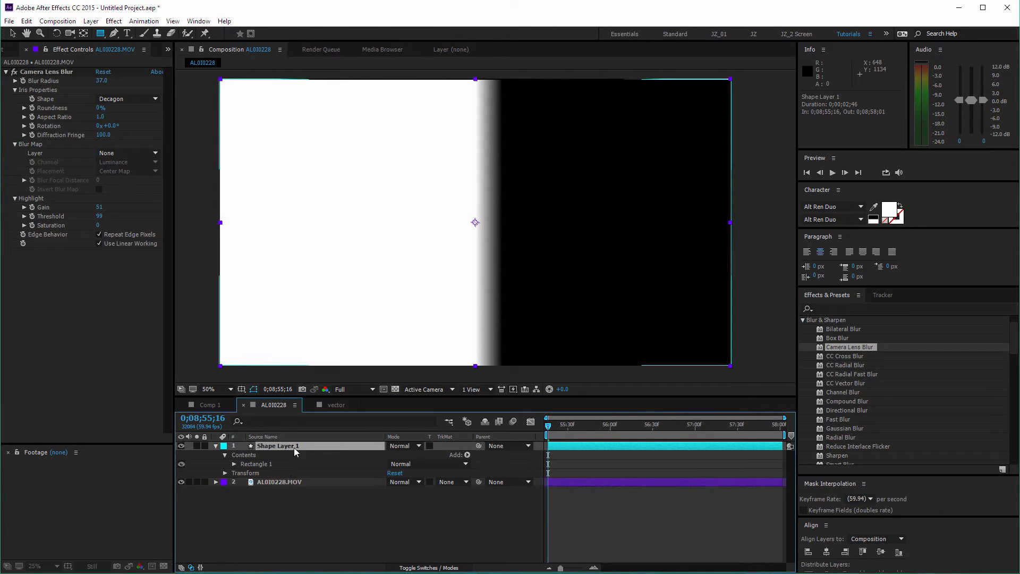
pyautogui.click(11, 34)
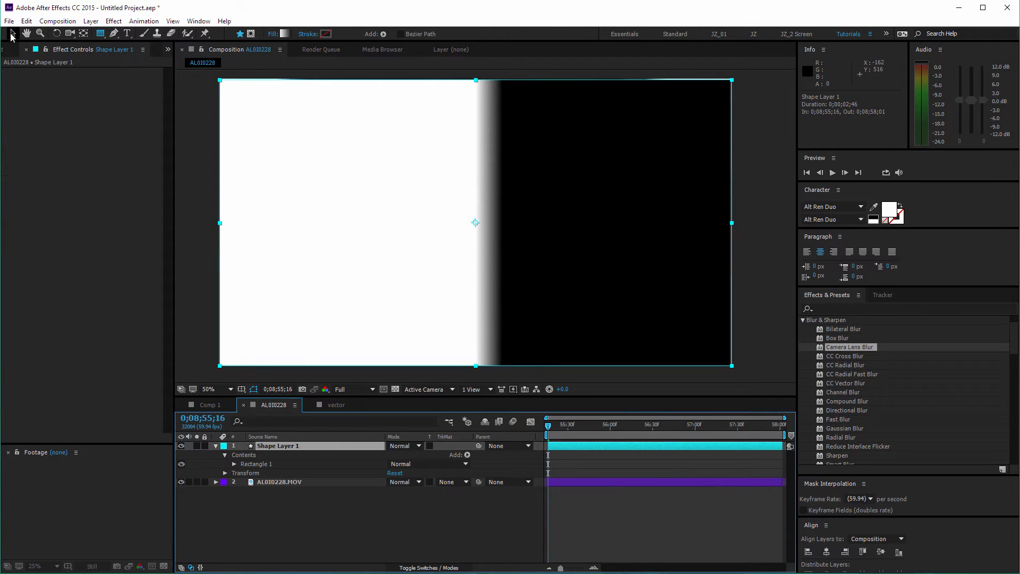
pyautogui.click(477, 223)
pyautogui.click(234, 464)
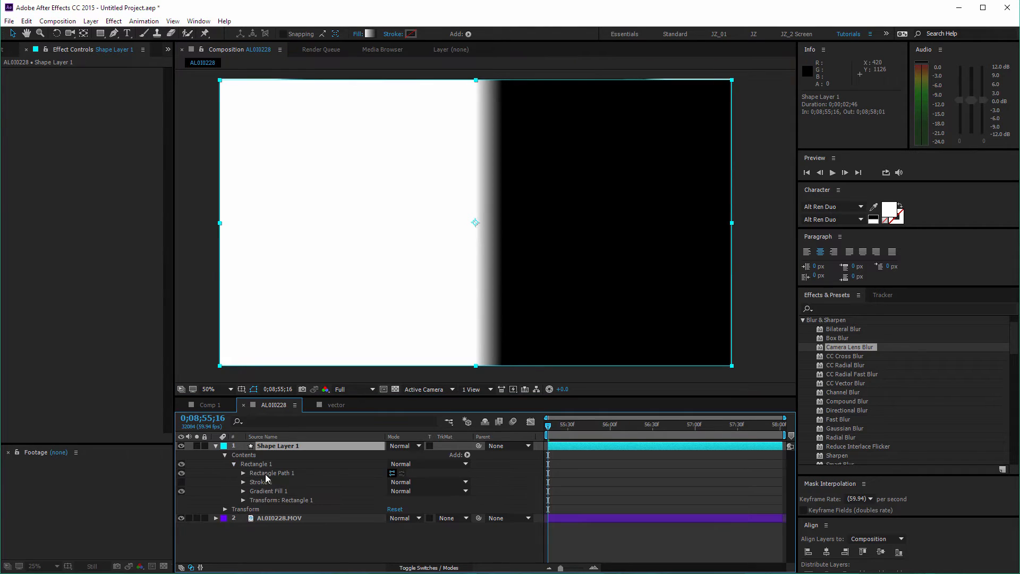
pyautogui.click(272, 475)
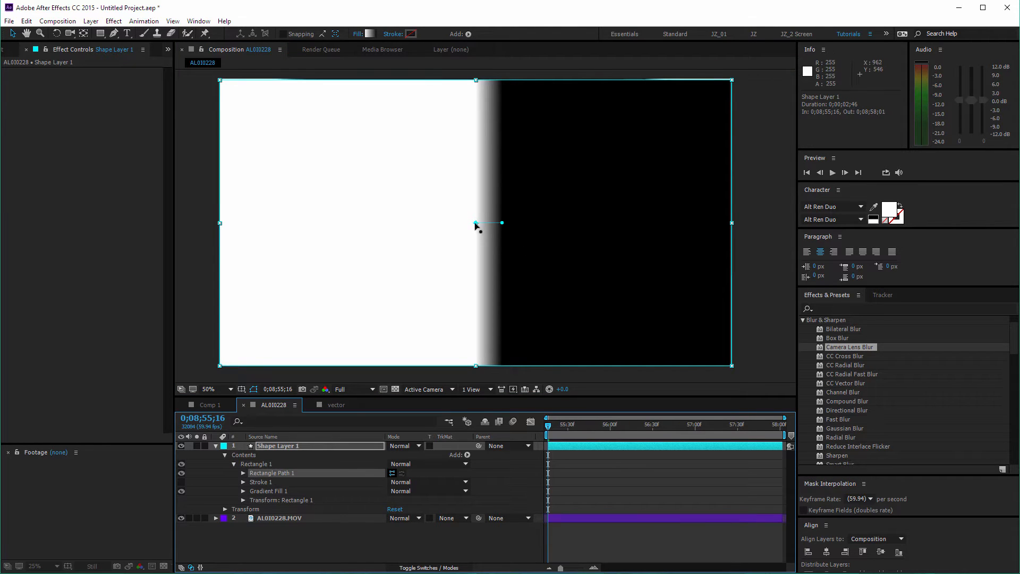
pyautogui.moveTo(477, 222); pyautogui.dragTo(481, 367)
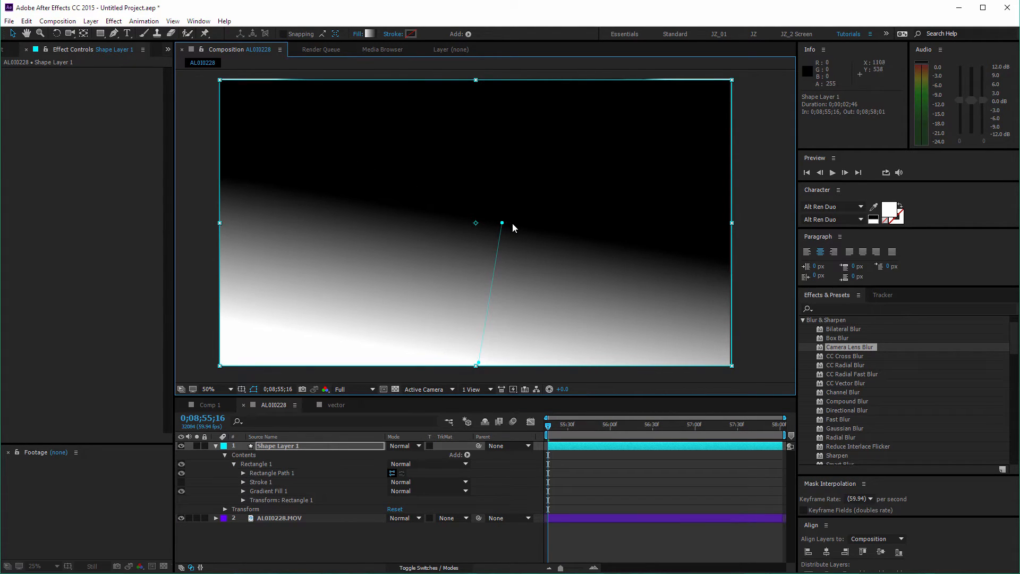
pyautogui.moveTo(502, 223); pyautogui.dragTo(476, 80)
# Step: Hide Shape Layer 1 and use it as the footage's Camera Lens Blur map layer, with Invert Blur Map on
pyautogui.click(181, 446)
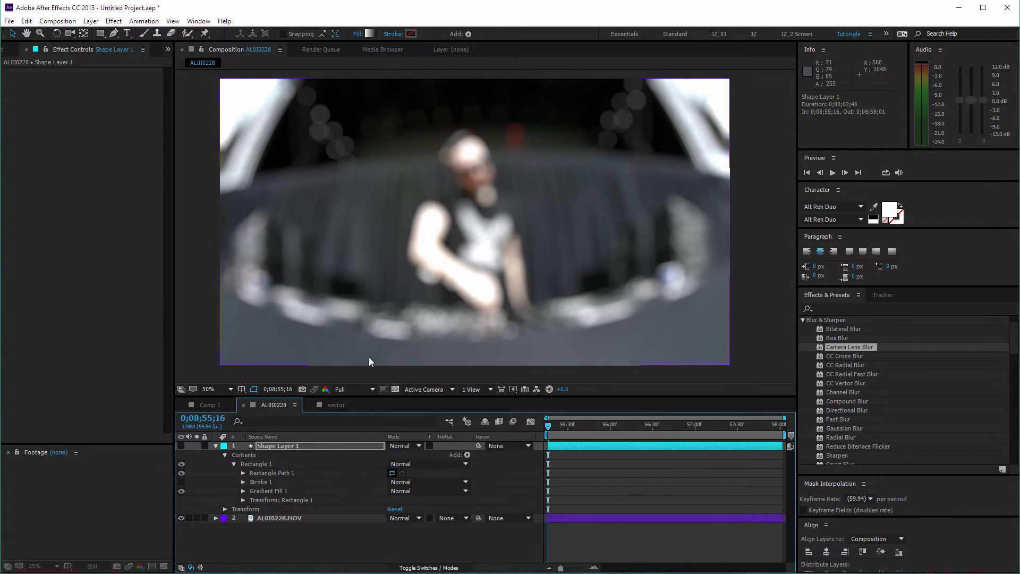
pyautogui.click(293, 523)
pyautogui.click(121, 153)
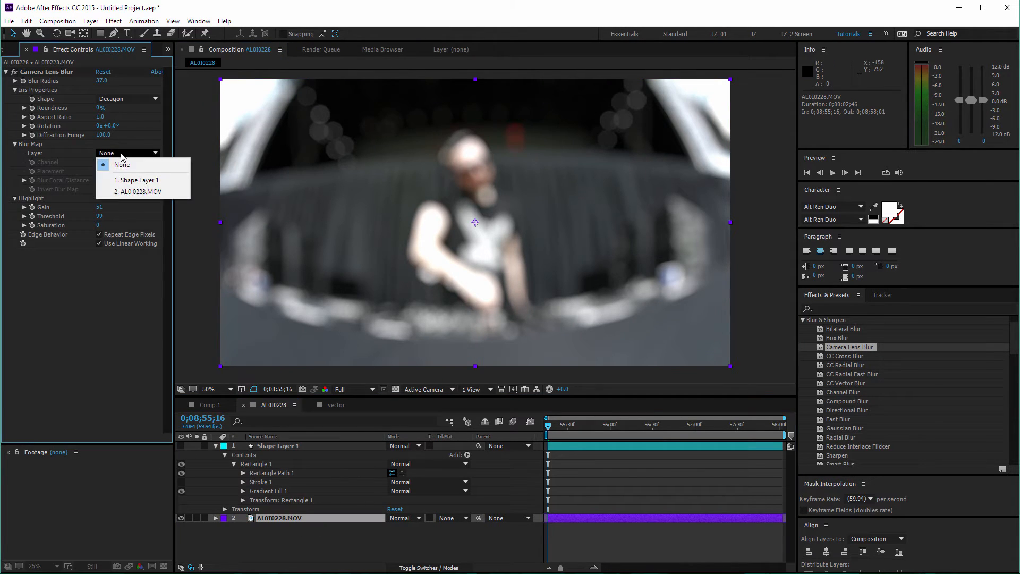
pyautogui.click(136, 181)
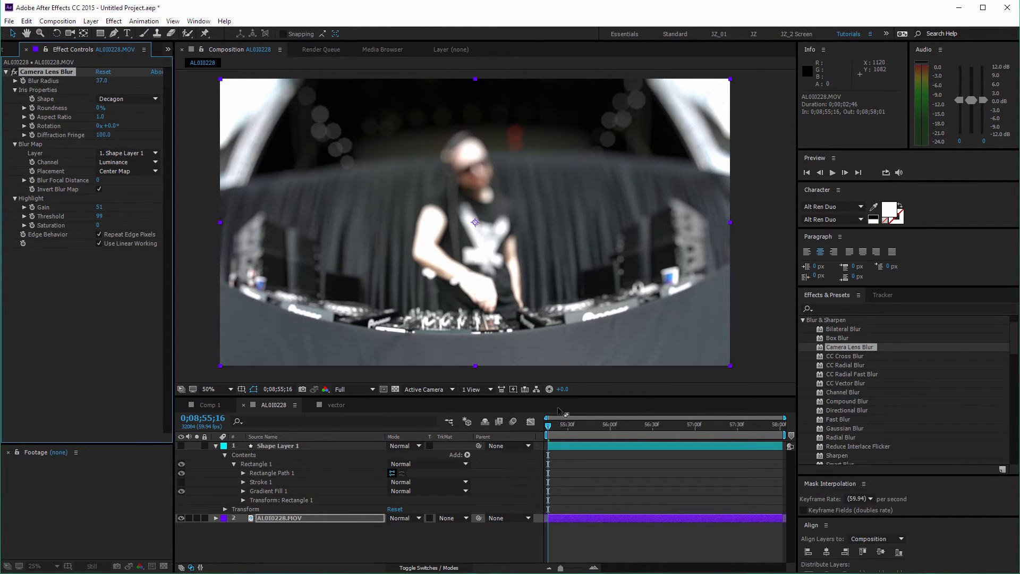
# Step: Set the Camera Lens Blur Highlight Gain to 8 and its Threshold to 235
pyautogui.press('/')
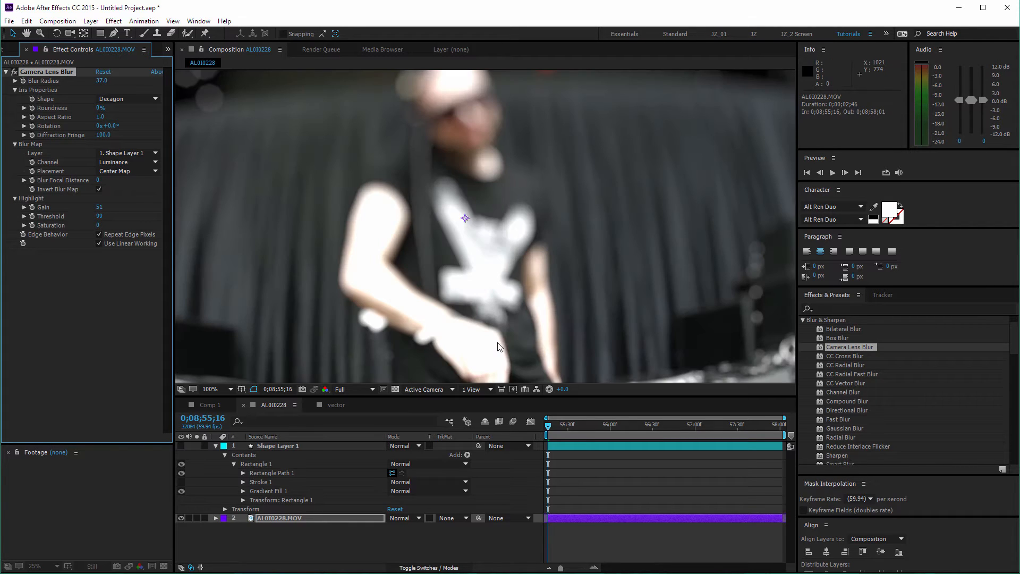
pyautogui.click(36, 243)
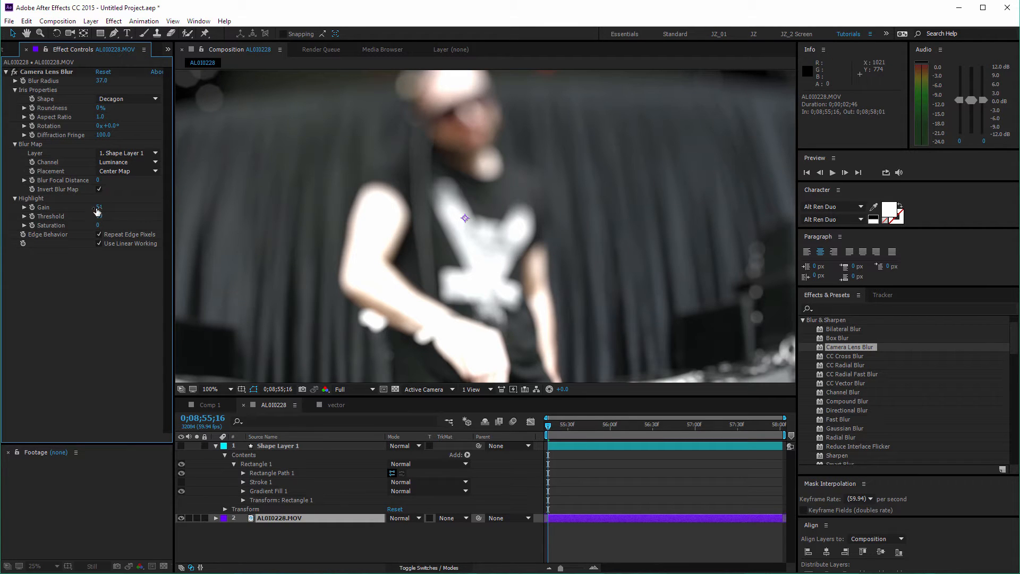
pyautogui.moveTo(98, 209); pyautogui.dragTo(135, 222)
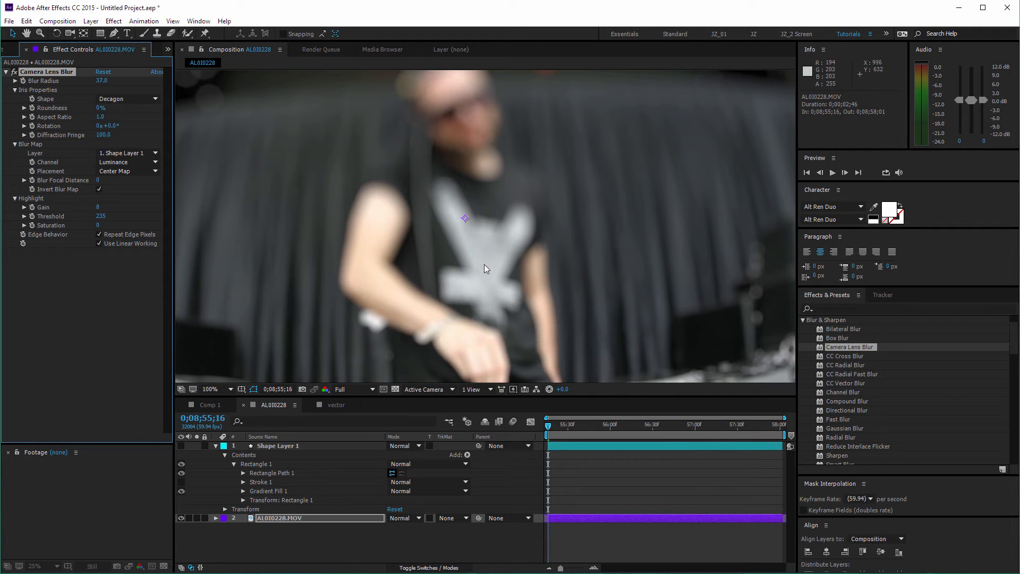
# Step: Set the Camera Lens Blur Radius to 10
pyautogui.click(101, 81)
pyautogui.write('10')
pyautogui.press('Return')
pyautogui.press('space')
pyautogui.moveTo(487, 240)
pyautogui.mouseDown()
pyautogui.moveTo(491, 258)
pyautogui.moveTo(499, 168)
pyautogui.moveTo(515, 210)
pyautogui.mouseUp()
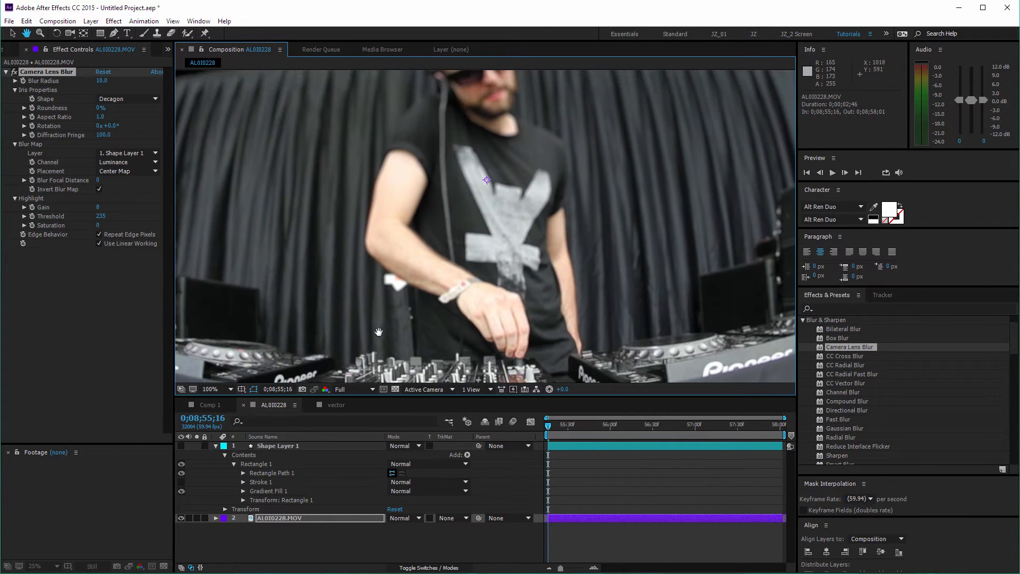
# Step: Examine how the mapped blur changes from the DJ decks up to the head and stage, up close and in the full frame
pyautogui.click(288, 446)
pyautogui.press(',')
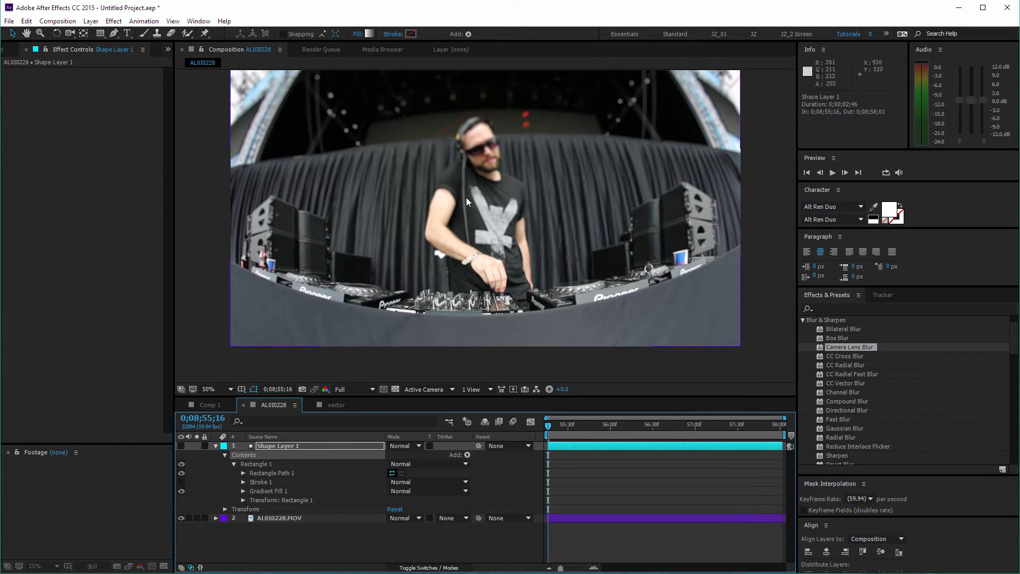
pyautogui.press('.')
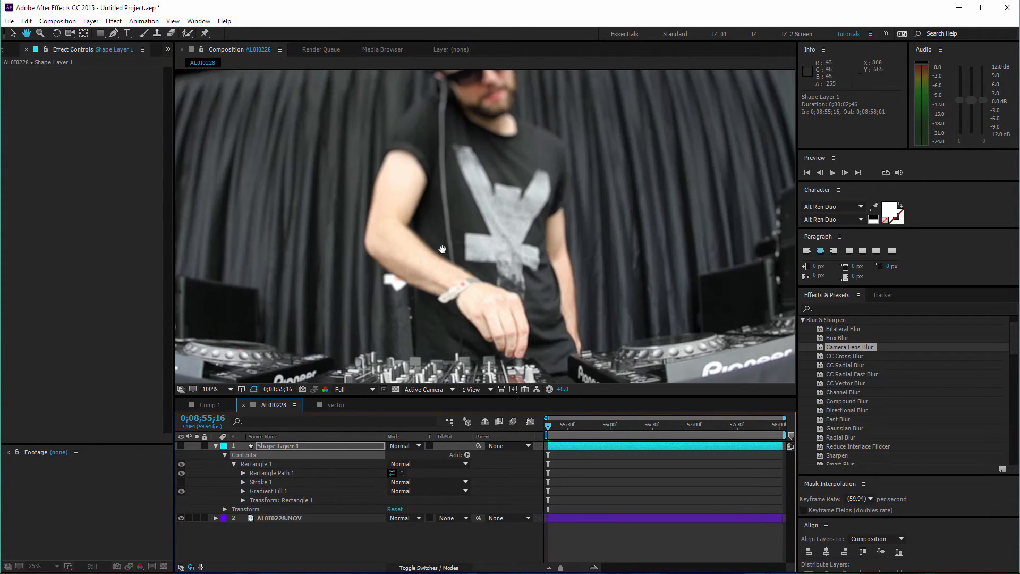
pyautogui.moveTo(421, 249); pyautogui.dragTo(426, 321)
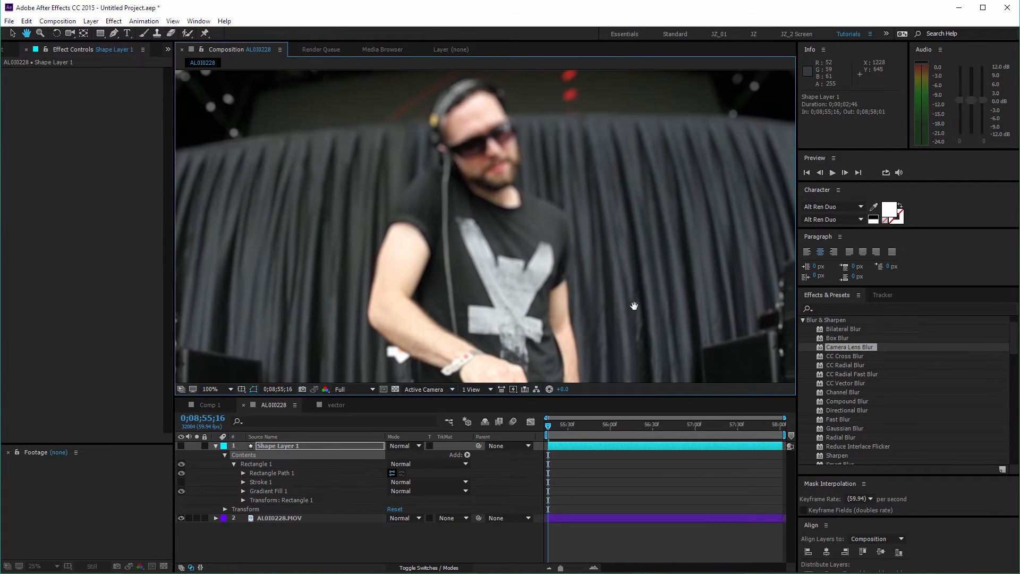
pyautogui.moveTo(629, 319); pyautogui.dragTo(614, 230)
pyautogui.moveTo(452, 273); pyautogui.dragTo(457, 335)
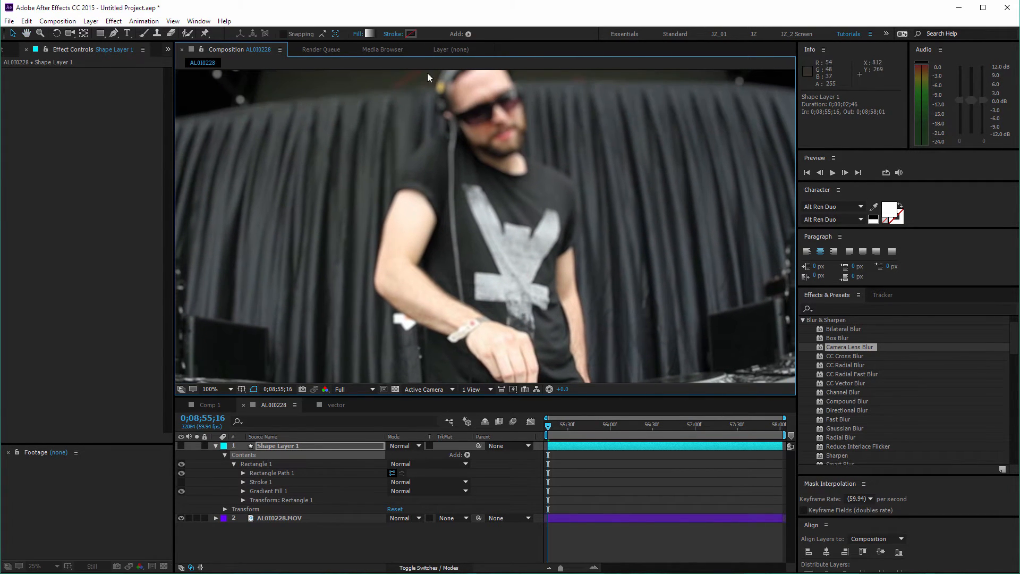
pyautogui.moveTo(427, 72); pyautogui.dragTo(436, 121)
pyautogui.moveTo(597, 333); pyautogui.dragTo(594, 283)
pyautogui.press(',')
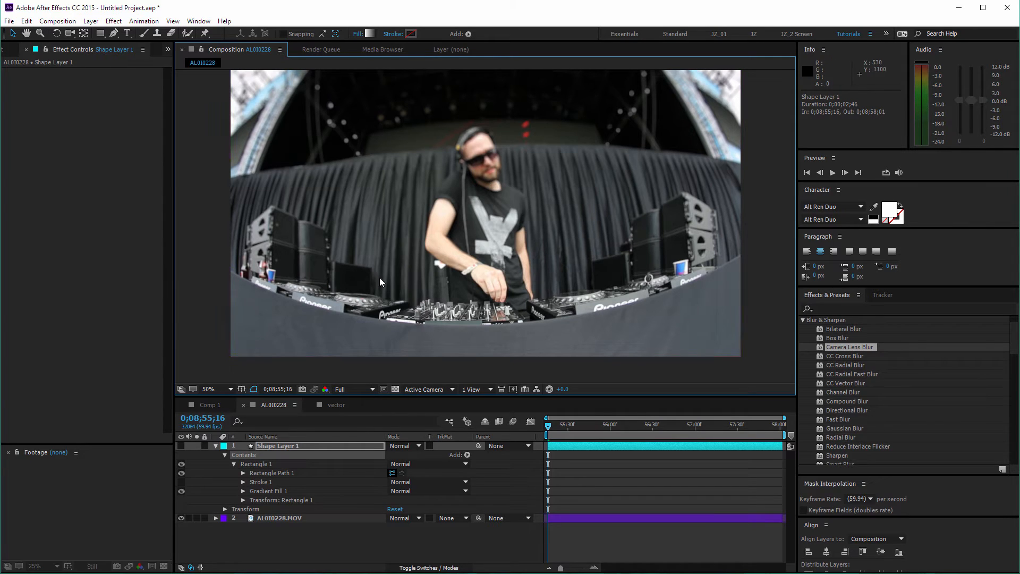
# Step: Delete Shape Layer 1 and remove the Camera Lens Blur effect from the footage
pyautogui.click(287, 519)
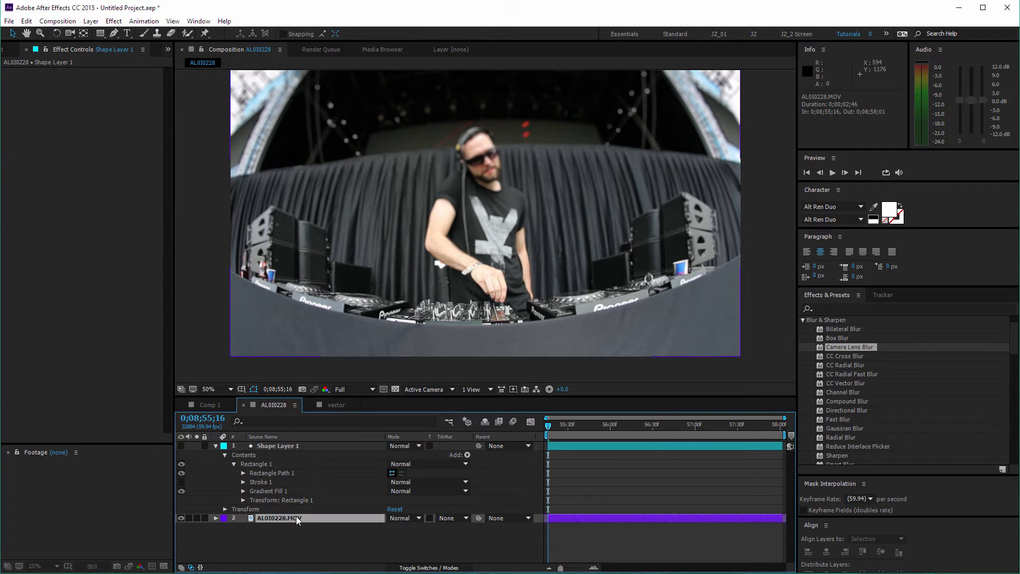
pyautogui.click(301, 445)
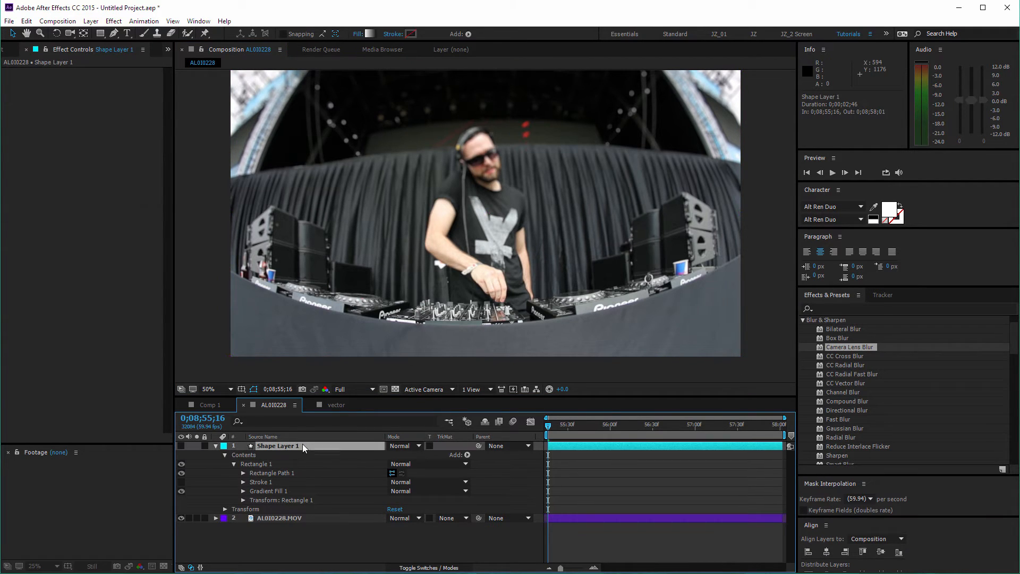
pyautogui.press('Delete')
pyautogui.click(56, 72)
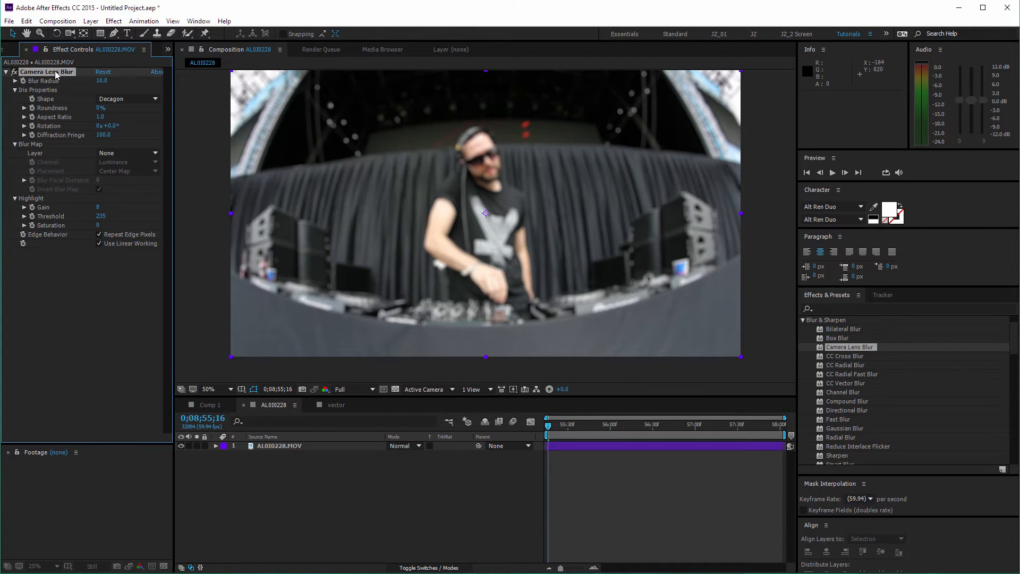
pyautogui.press('Delete')
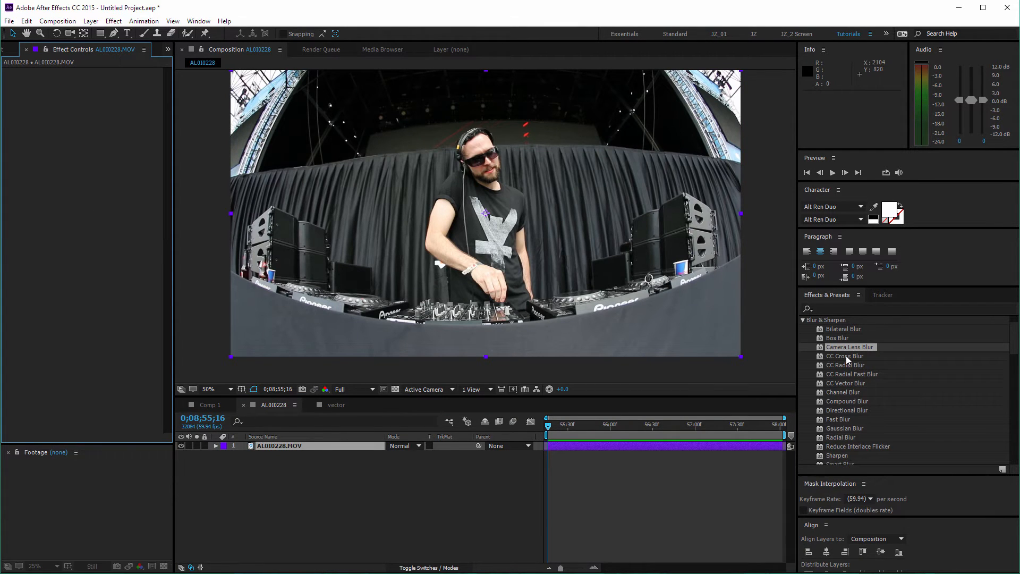
# Step: Apply CC Cross Blur to the footage with Radius X at 180 and Radius Y at 152
pyautogui.moveTo(847, 360); pyautogui.dragTo(326, 449)
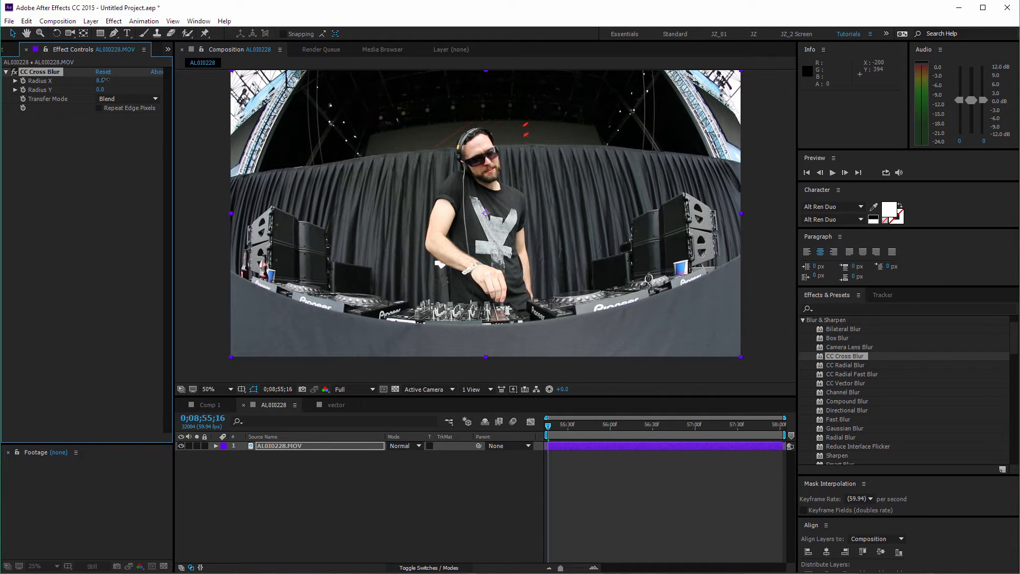
pyautogui.moveTo(104, 79); pyautogui.dragTo(228, 94)
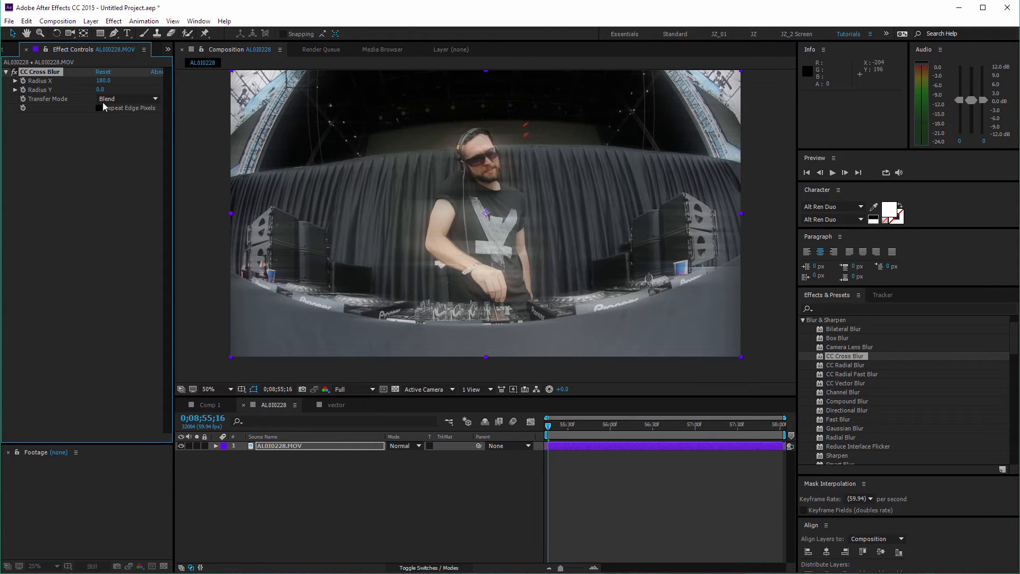
pyautogui.moveTo(99, 89); pyautogui.dragTo(175, 83)
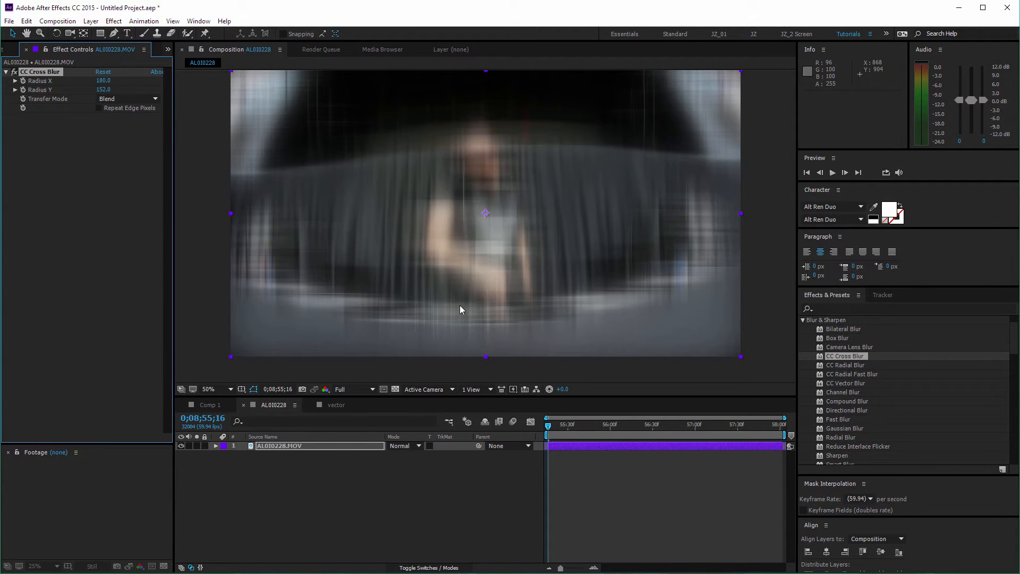
# Step: Turn on Repeat Edge Pixels for CC Cross Blur and set Radius Y to 0
pyautogui.click(100, 108)
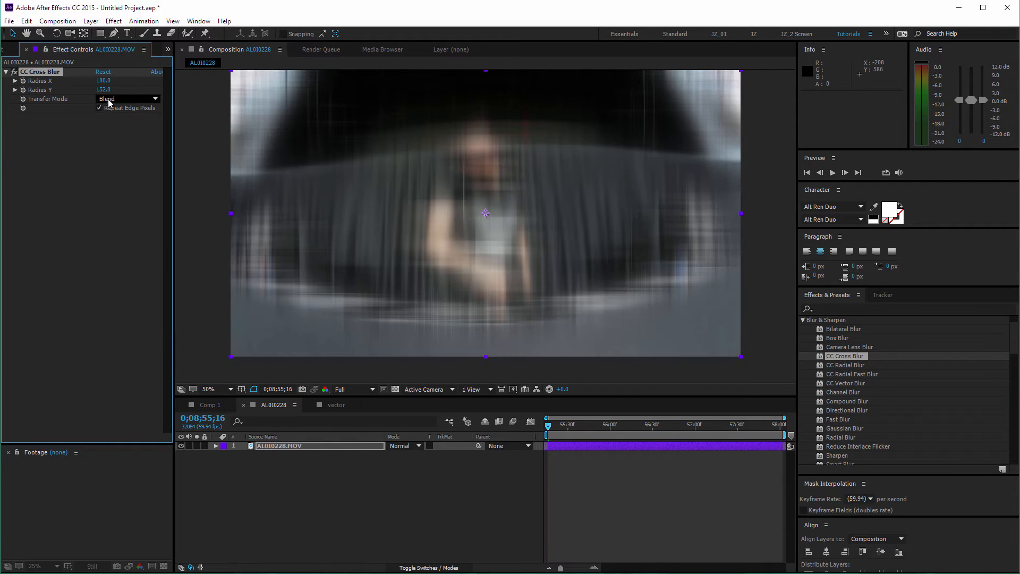
pyautogui.click(291, 473)
pyautogui.moveTo(100, 90); pyautogui.dragTo(19, 92)
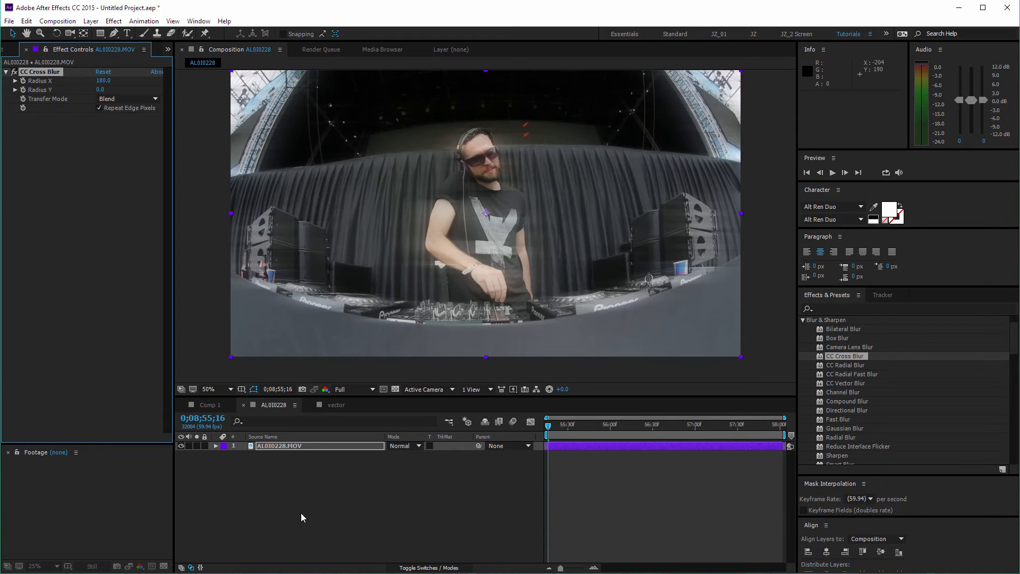
# Step: Duplicate the footage layer and set the upper copy's blending mode to Add
pyautogui.click(294, 447)
pyautogui.hotkey('ctrl', 'd')
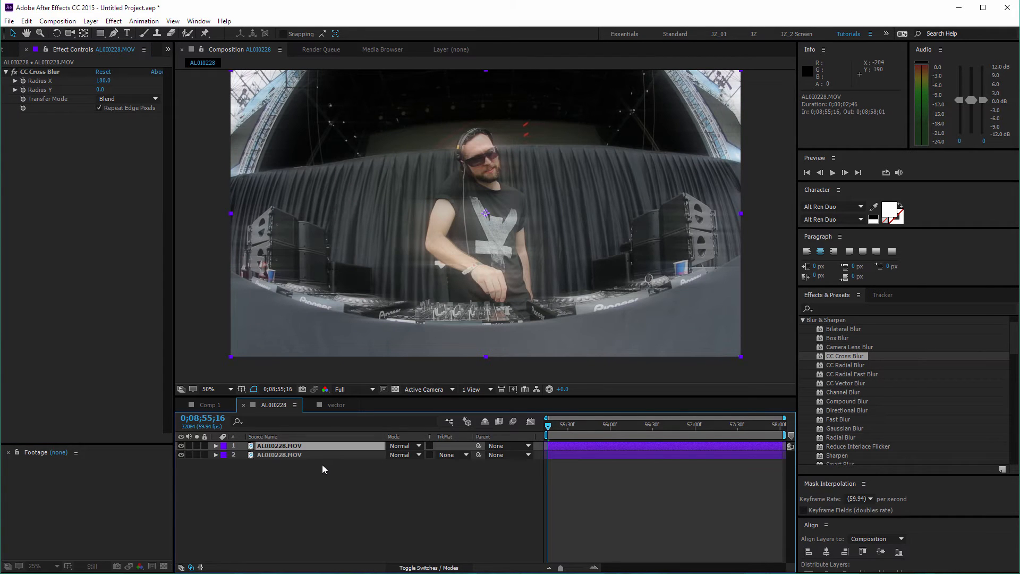
pyautogui.click(417, 445)
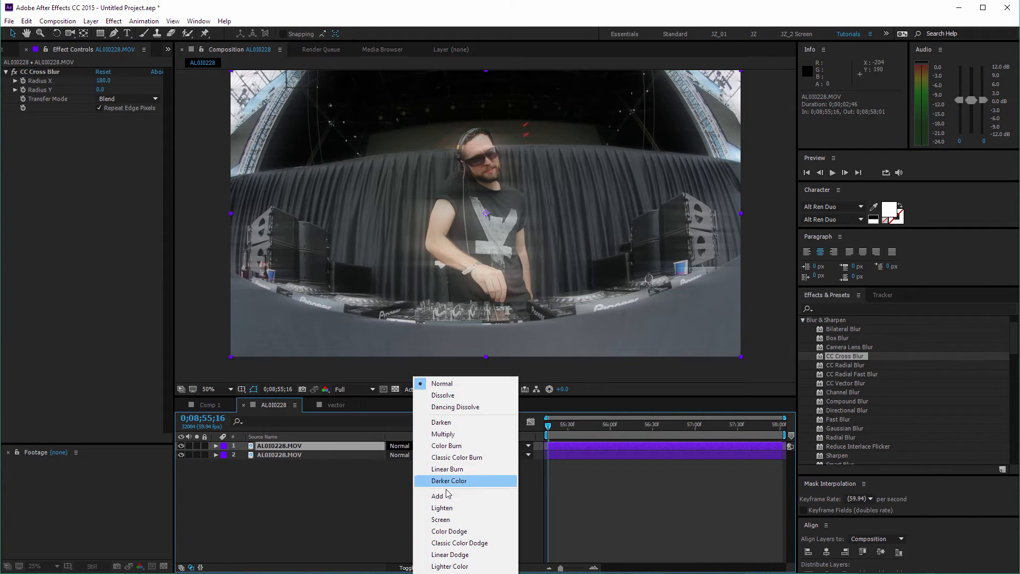
pyautogui.click(444, 496)
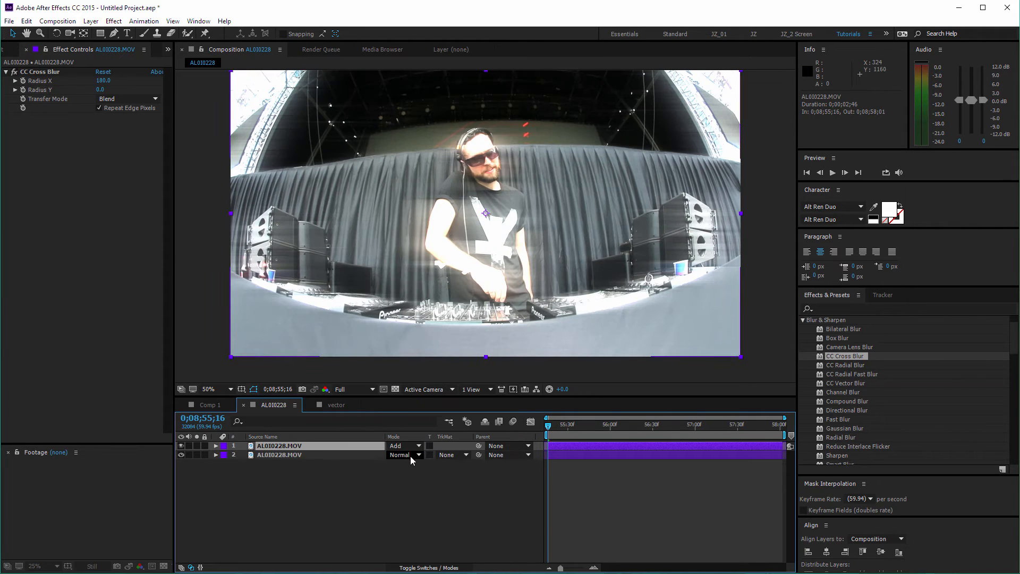
# Step: Remove the CC Cross Blur effect from the lower footage layer
pyautogui.click(330, 455)
pyautogui.click(42, 71)
pyautogui.press('Delete')
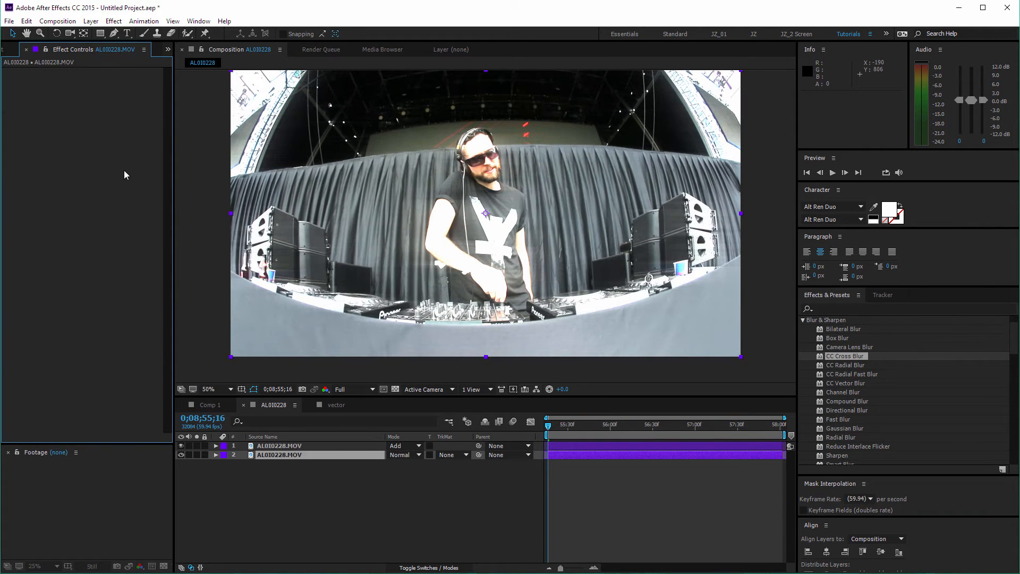
# Step: Switch the upper footage copy's blending mode to Screen and lower its Opacity
pyautogui.click(402, 449)
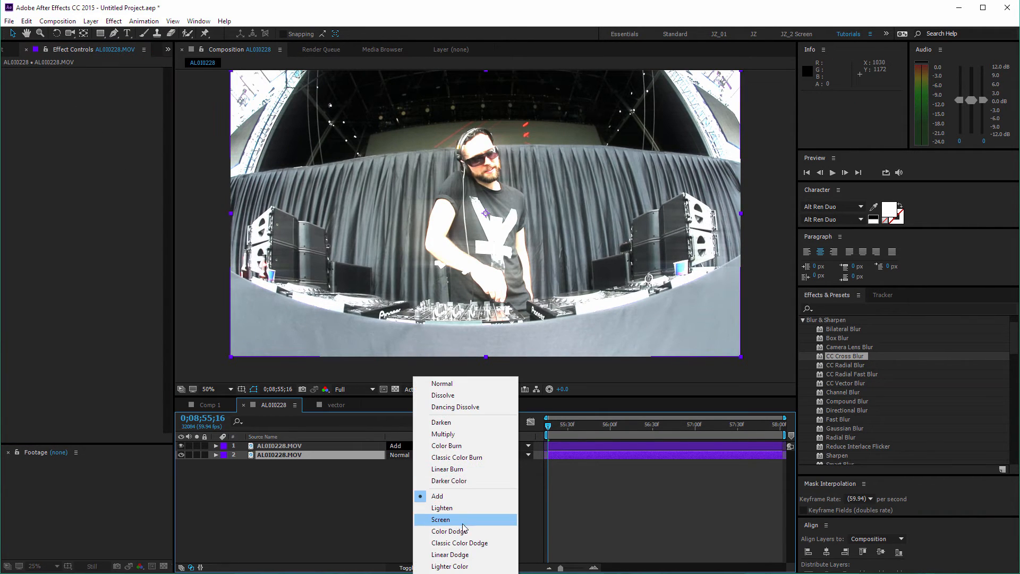
pyautogui.click(441, 519)
pyautogui.press('t')
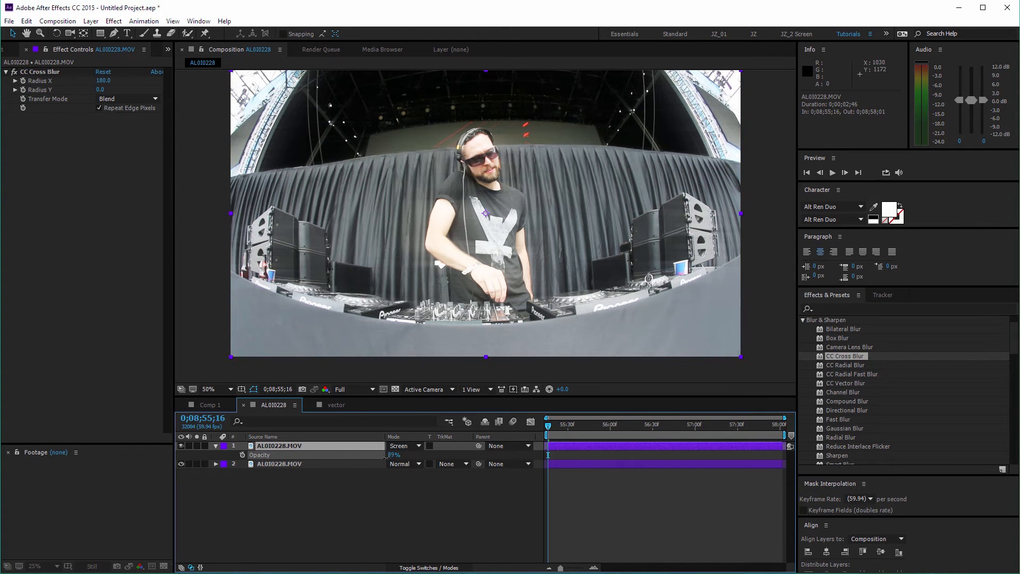
pyautogui.moveTo(392, 455); pyautogui.dragTo(318, 494)
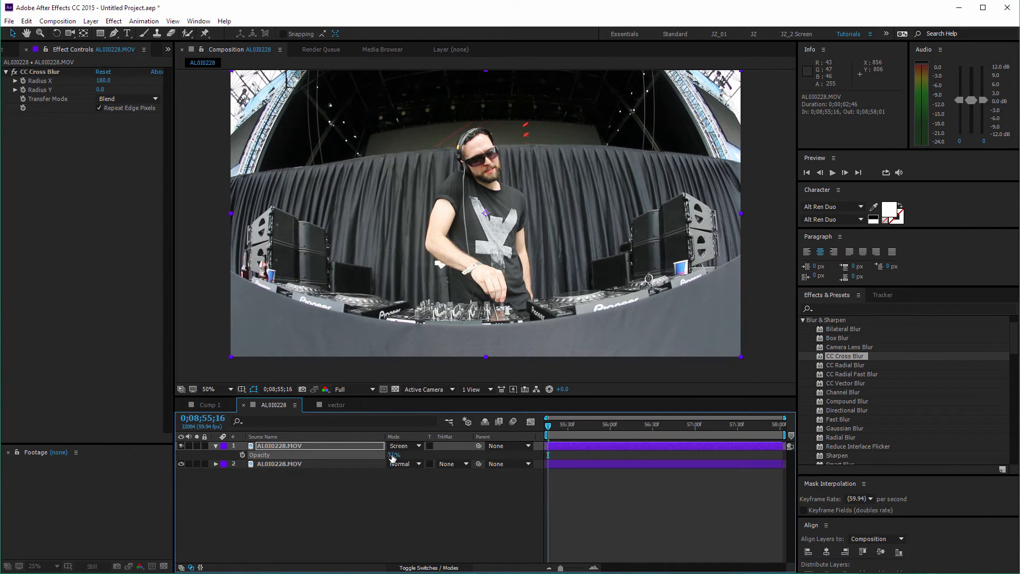
# Step: Set the upper footage copy's Opacity to 53% and delete that copy, leaving only the clean footage layer
pyautogui.moveTo(392, 456); pyautogui.dragTo(404, 453)
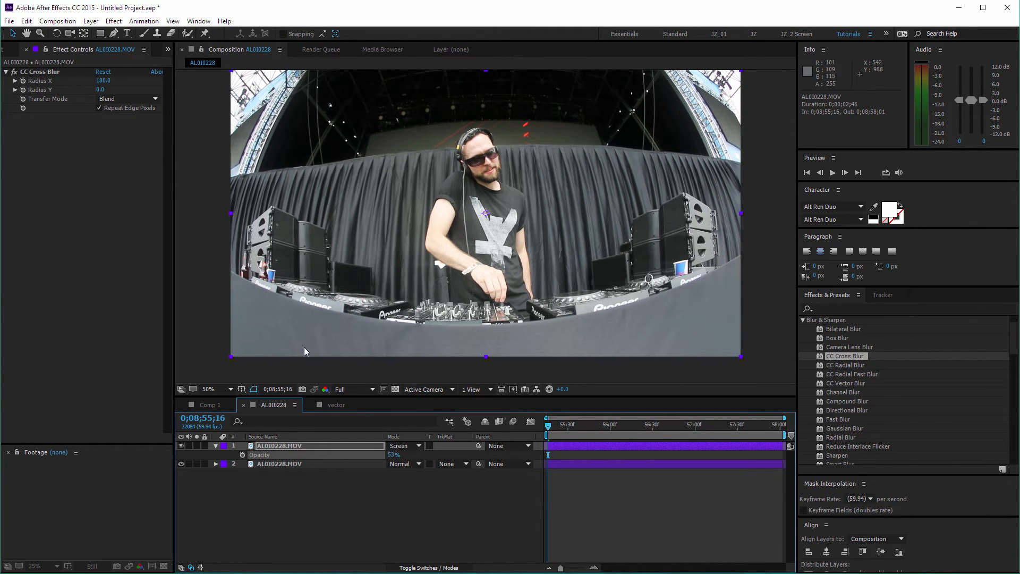
pyautogui.click(276, 445)
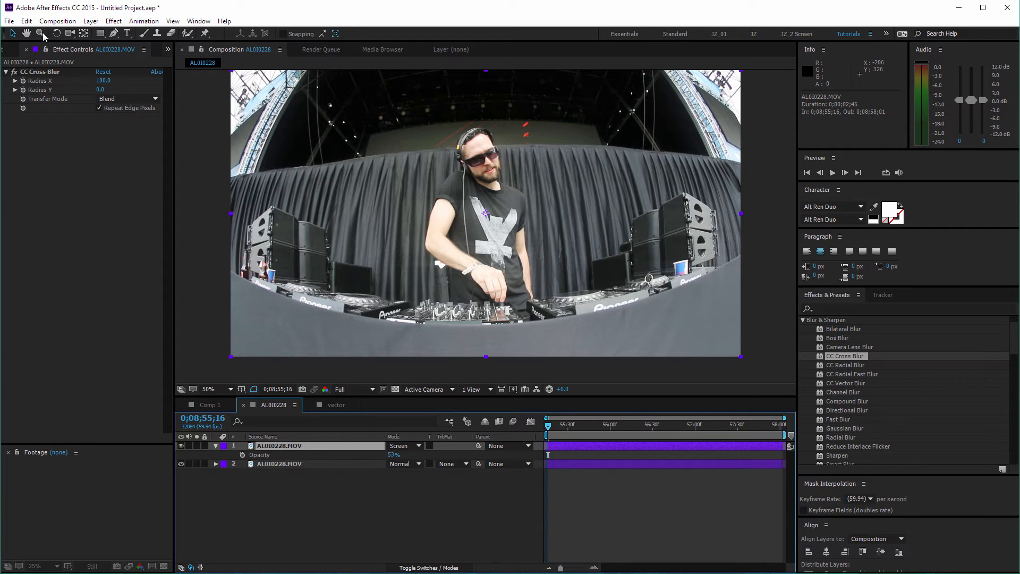
pyautogui.click(41, 73)
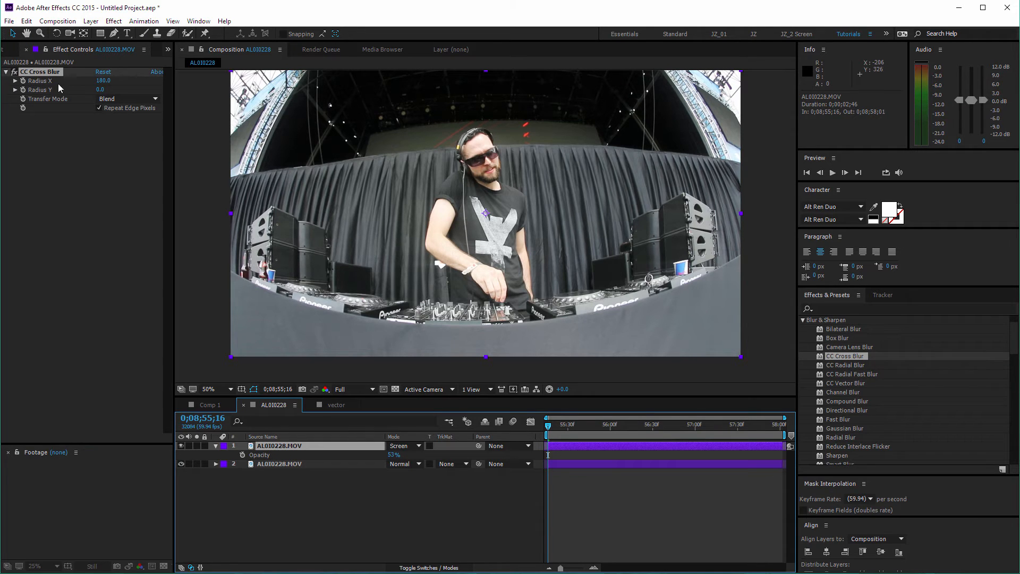
pyautogui.click(343, 444)
pyautogui.press('Delete')
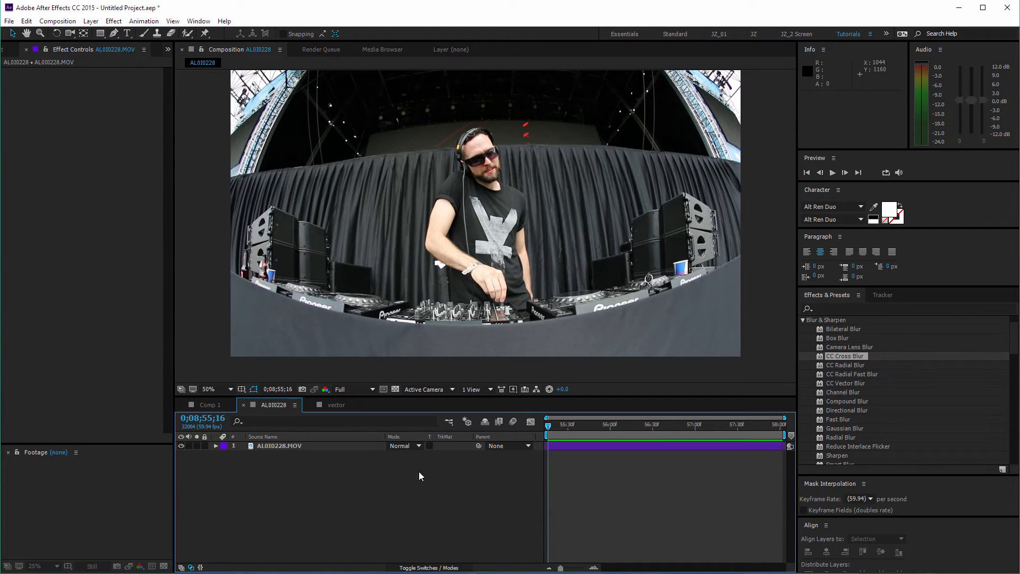
# Step: Apply CC Radial Blur to the footage layer with an Amount of 25
pyautogui.click(838, 373)
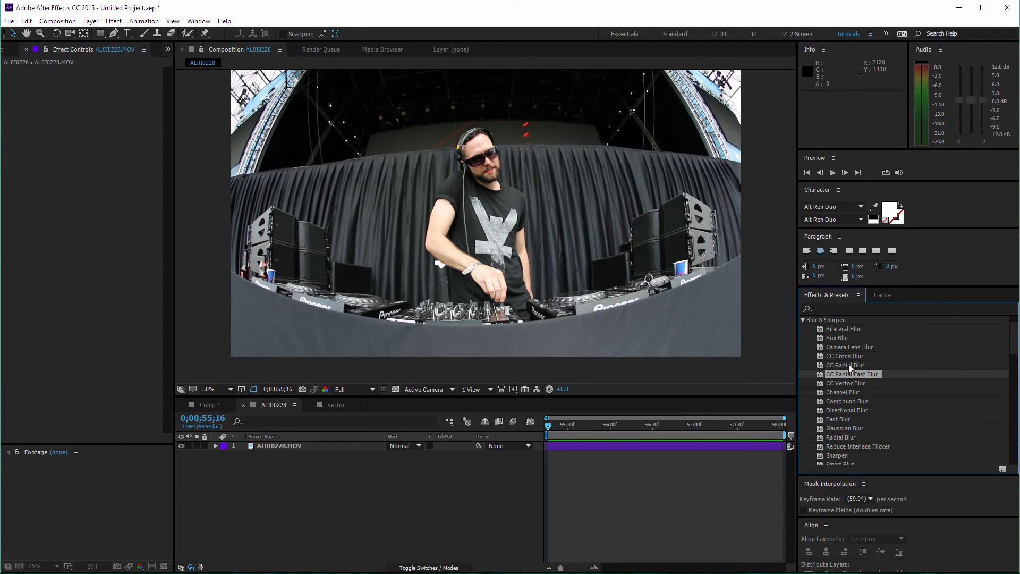
pyautogui.moveTo(849, 366); pyautogui.dragTo(332, 448)
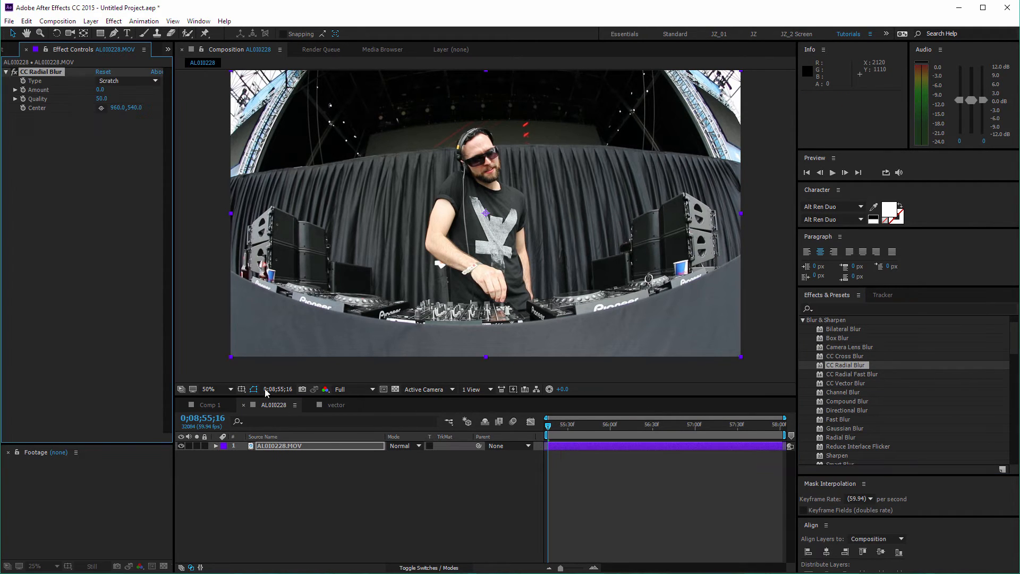
pyautogui.click(99, 90)
pyautogui.write('25')
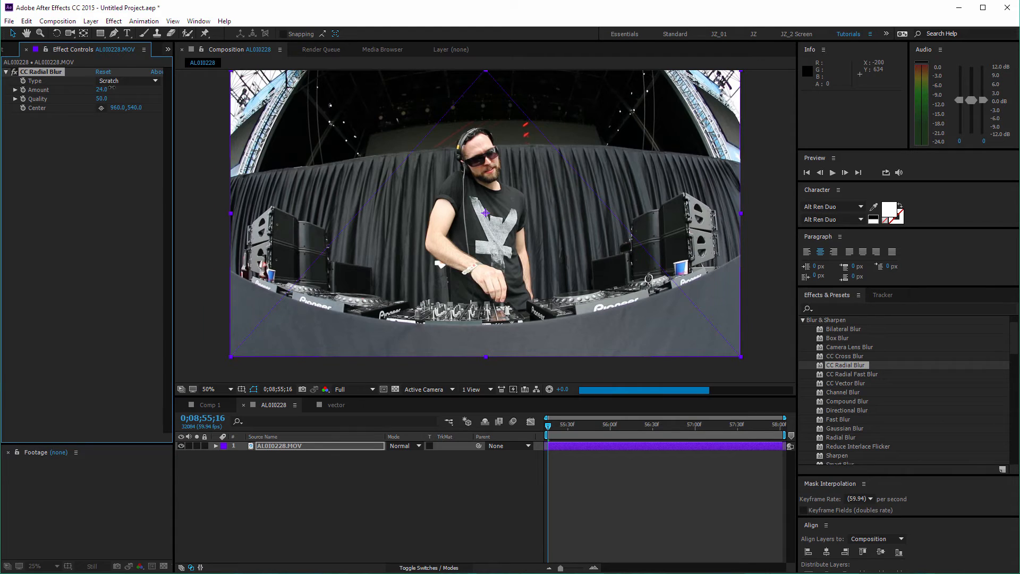
pyautogui.press('Return')
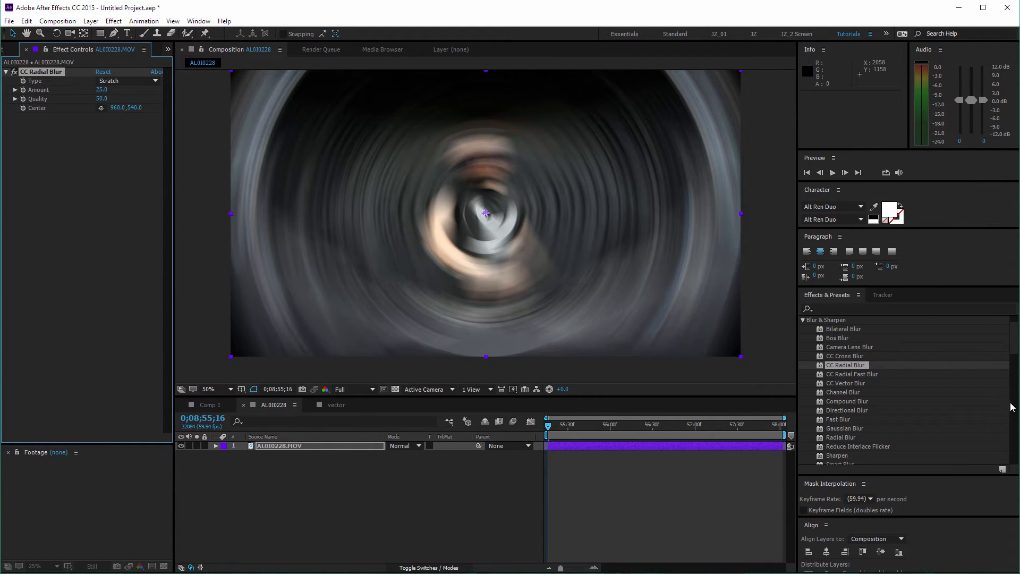
# Step: Replace CC Radial Blur with the Radial Blur effect on the footage layer
pyautogui.hotkey('ctrl', 'z')
pyautogui.moveTo(839, 440); pyautogui.dragTo(320, 448)
pyautogui.click(52, 72)
pyautogui.press('Delete')
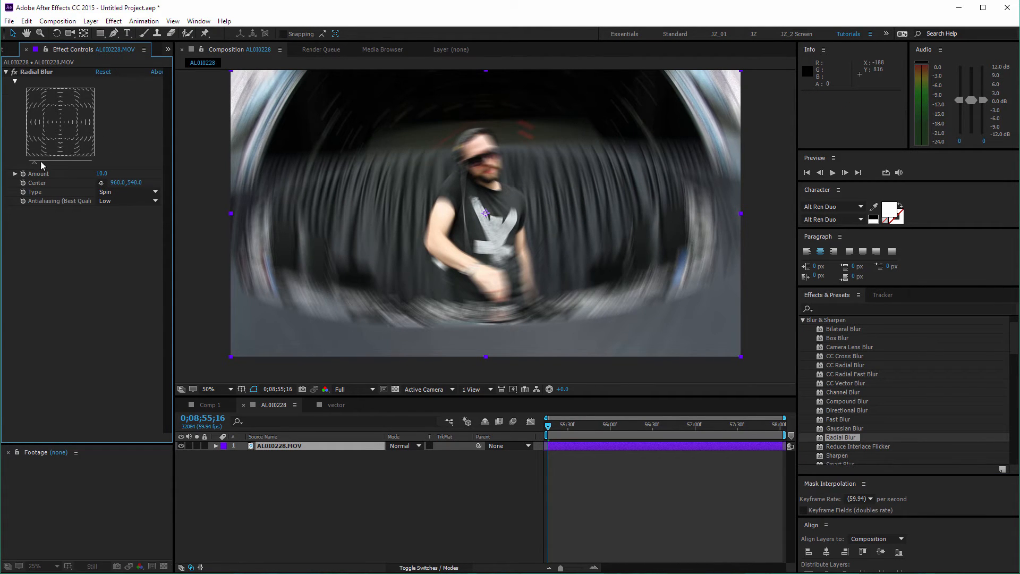
# Step: Set Radial Blur's Type to Zoom, Amount to 18 and Antialiasing to High
pyautogui.moveTo(36, 161)
pyautogui.mouseDown()
pyautogui.moveTo(65, 133)
pyautogui.moveTo(73, 177)
pyautogui.moveTo(34, 160)
pyautogui.mouseUp()
pyautogui.click(127, 191)
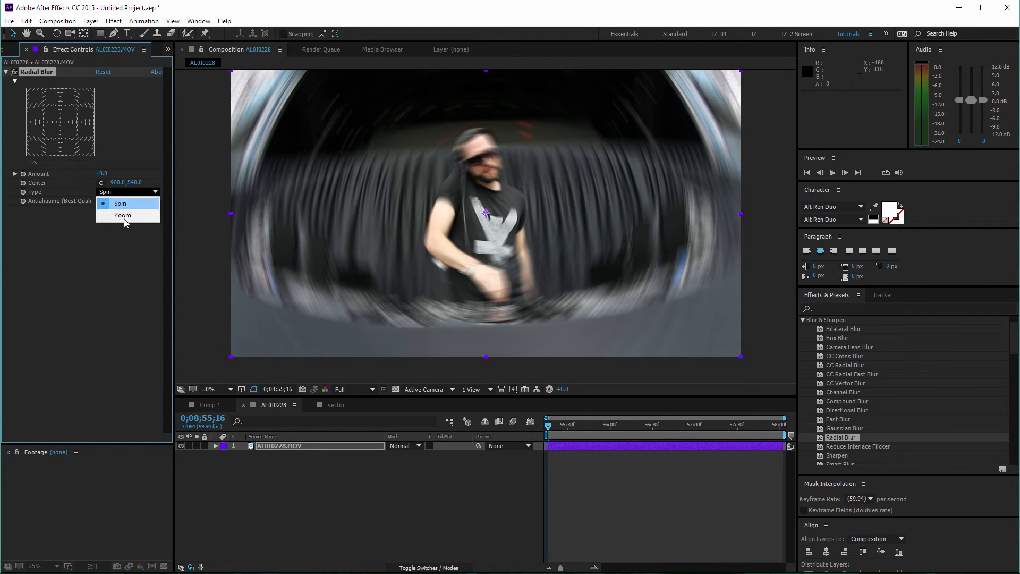
pyautogui.click(122, 215)
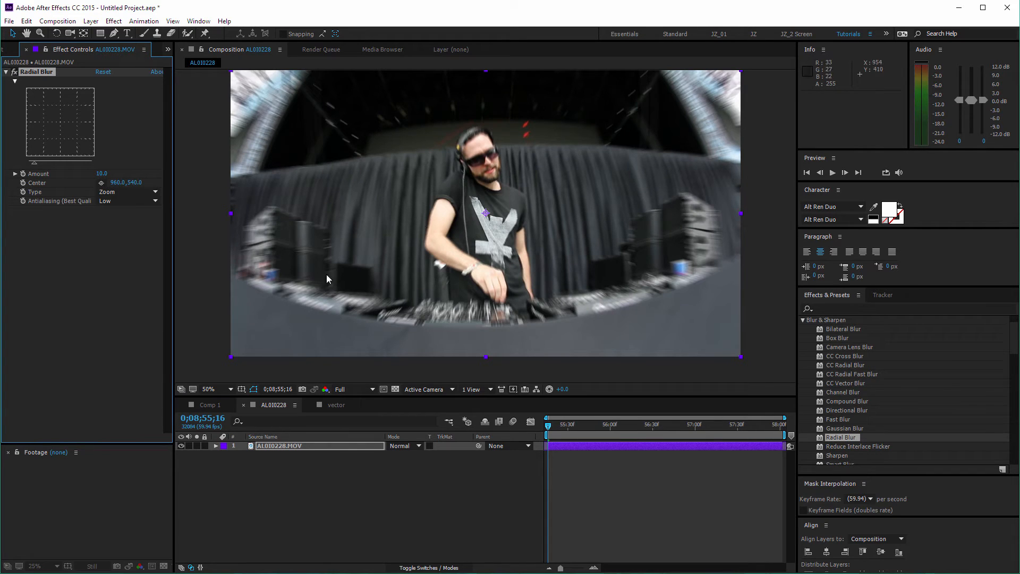
pyautogui.moveTo(102, 174)
pyautogui.mouseDown()
pyautogui.moveTo(135, 170)
pyautogui.moveTo(97, 179)
pyautogui.moveTo(105, 175)
pyautogui.mouseUp()
pyautogui.click(123, 200)
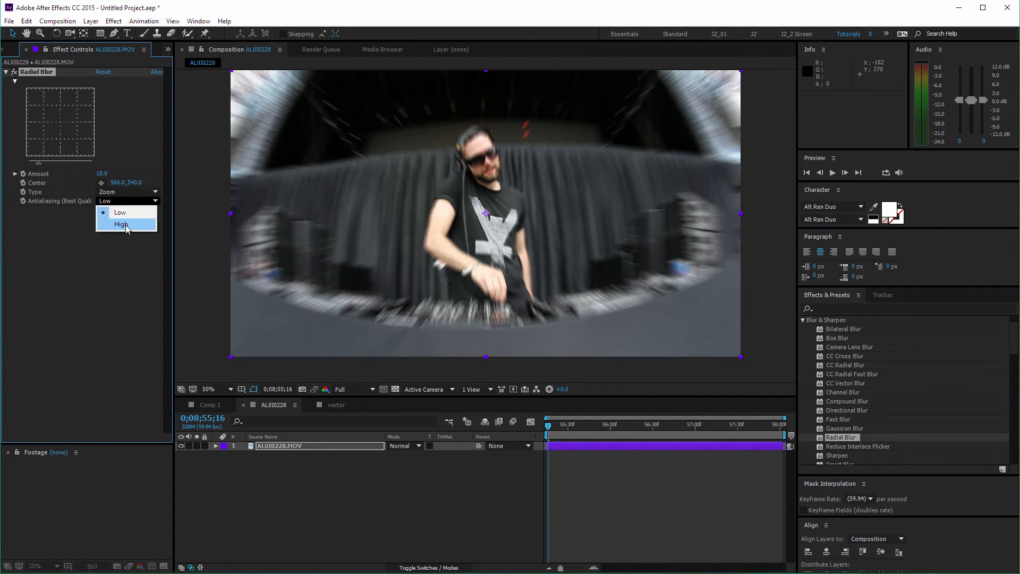
pyautogui.click(129, 227)
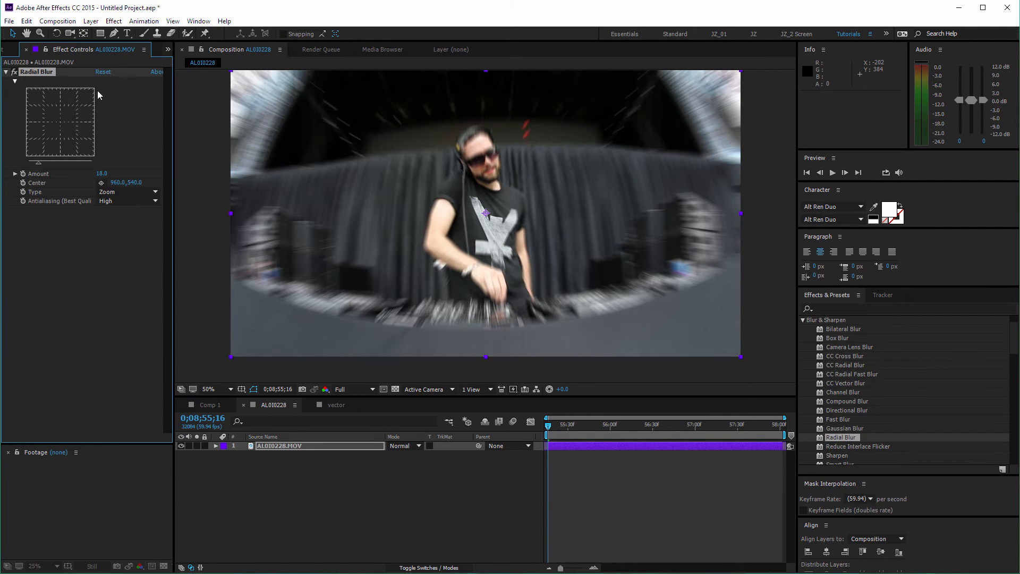
# Step: Remove Radial Blur from the footage layer and apply the Channel Blur effect instead
pyautogui.press('Delete')
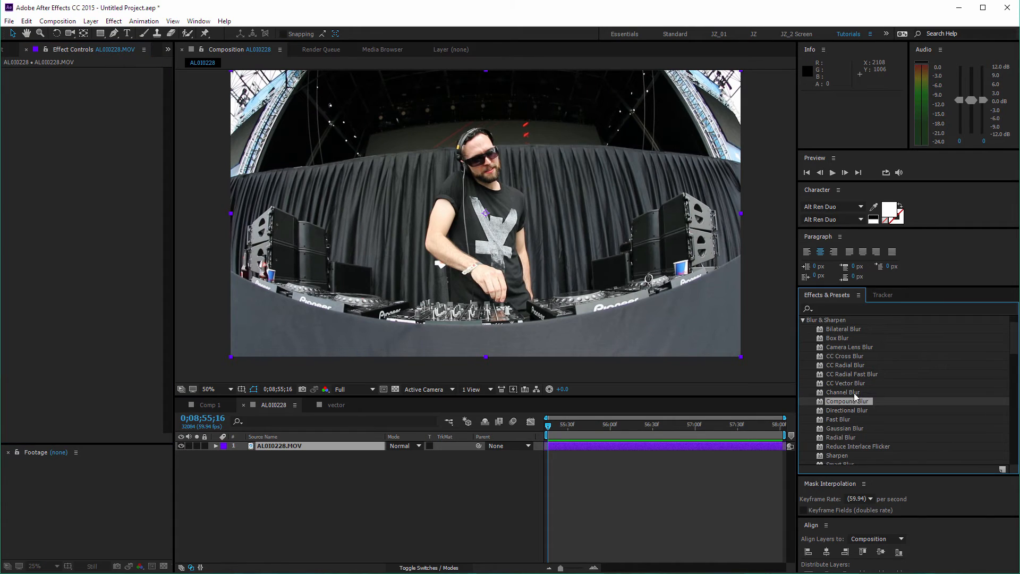
pyautogui.moveTo(844, 393); pyautogui.dragTo(313, 456)
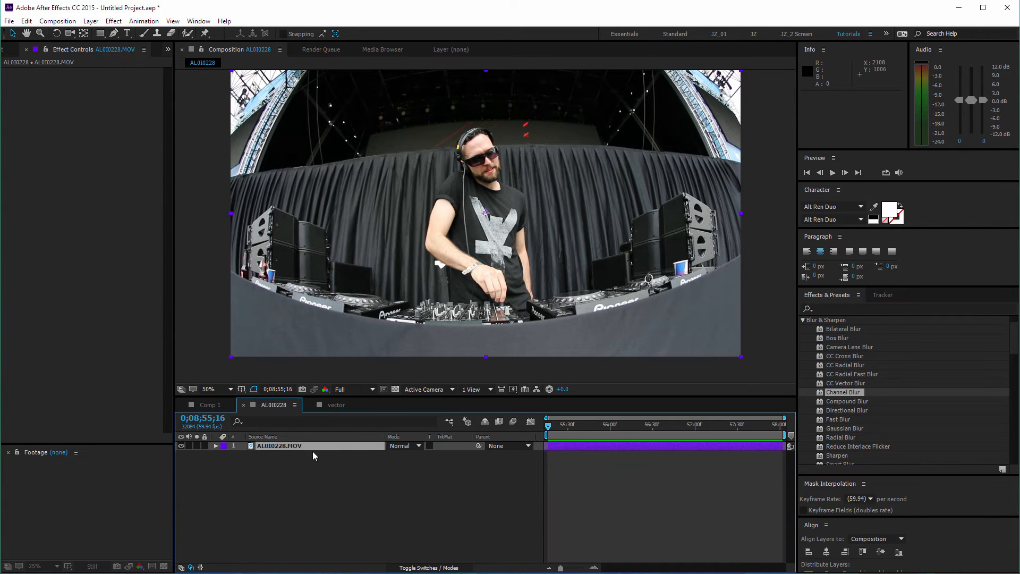
pyautogui.moveTo(841, 394); pyautogui.dragTo(320, 457)
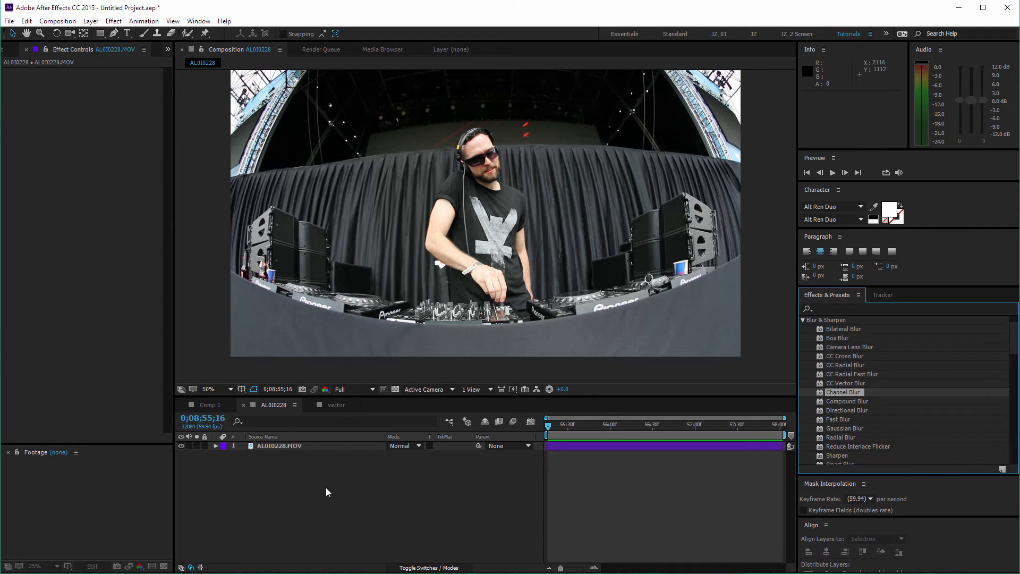
pyautogui.click(291, 446)
pyautogui.moveTo(842, 393); pyautogui.dragTo(269, 446)
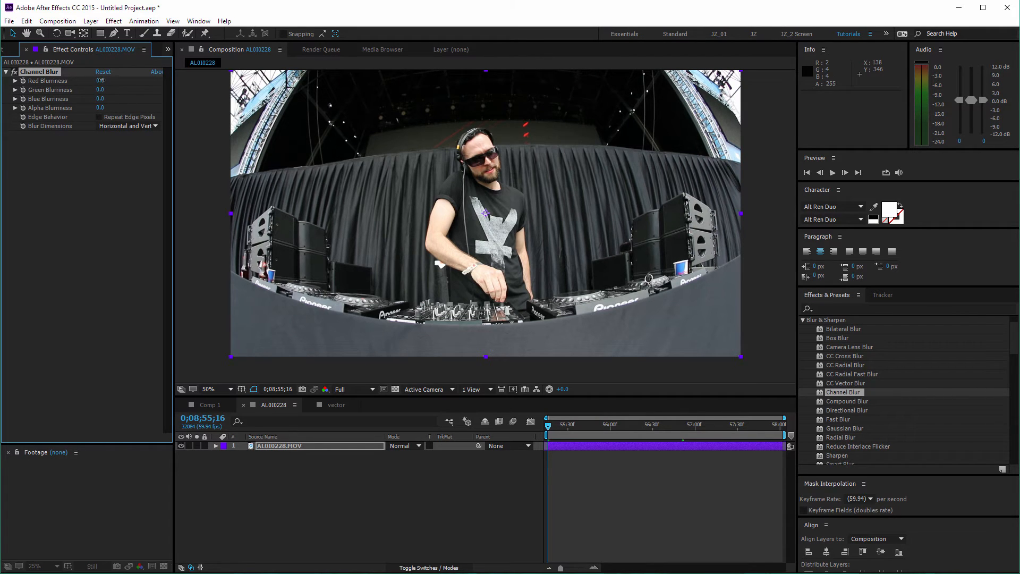
# Step: Set Channel Blur's Red Blurriness to 19 and inspect the colour fringing around the DJ up close
pyautogui.moveTo(100, 80); pyautogui.dragTo(107, 80)
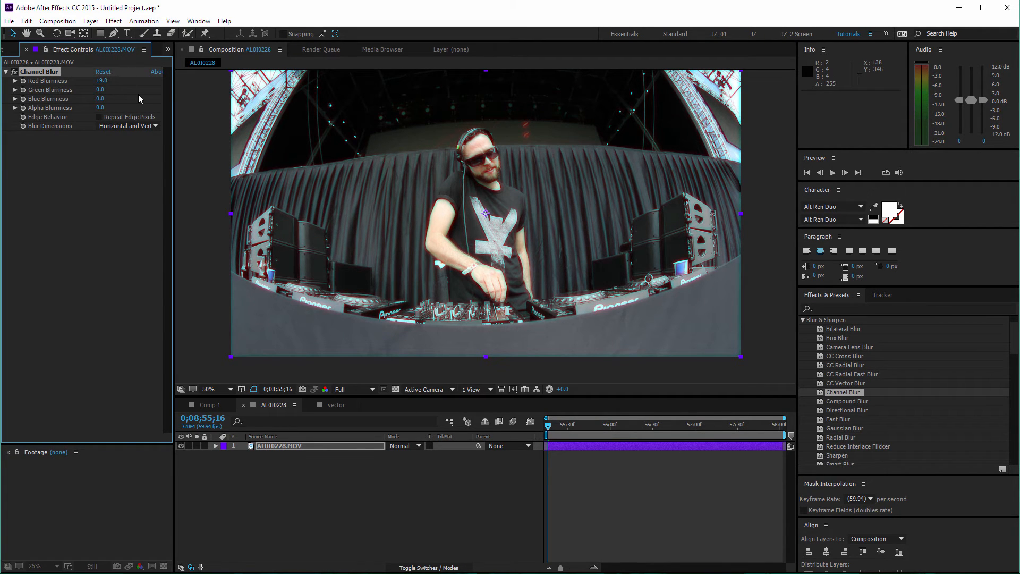
pyautogui.press('/')
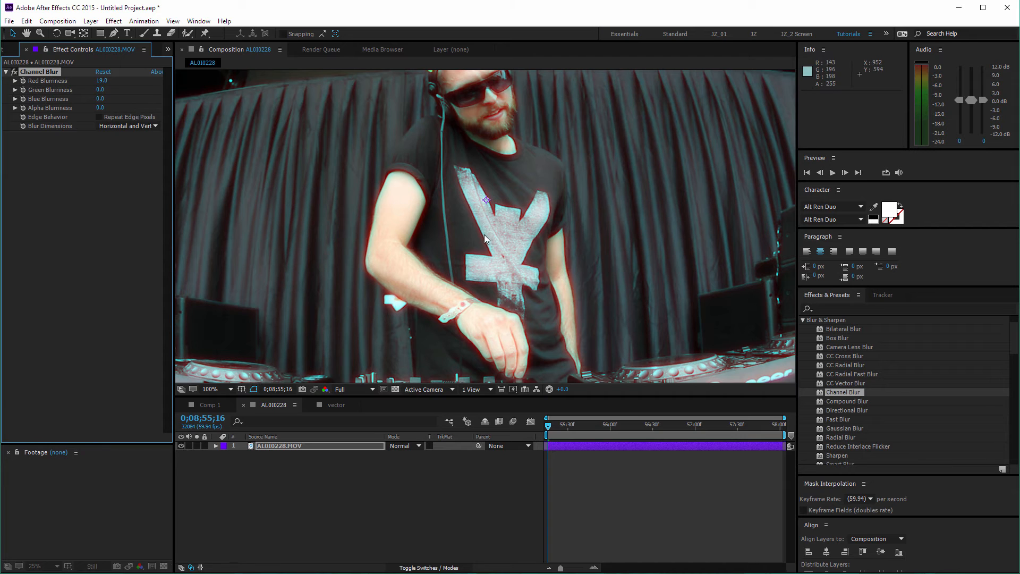
pyautogui.press('space')
pyautogui.moveTo(463, 148); pyautogui.dragTo(470, 195)
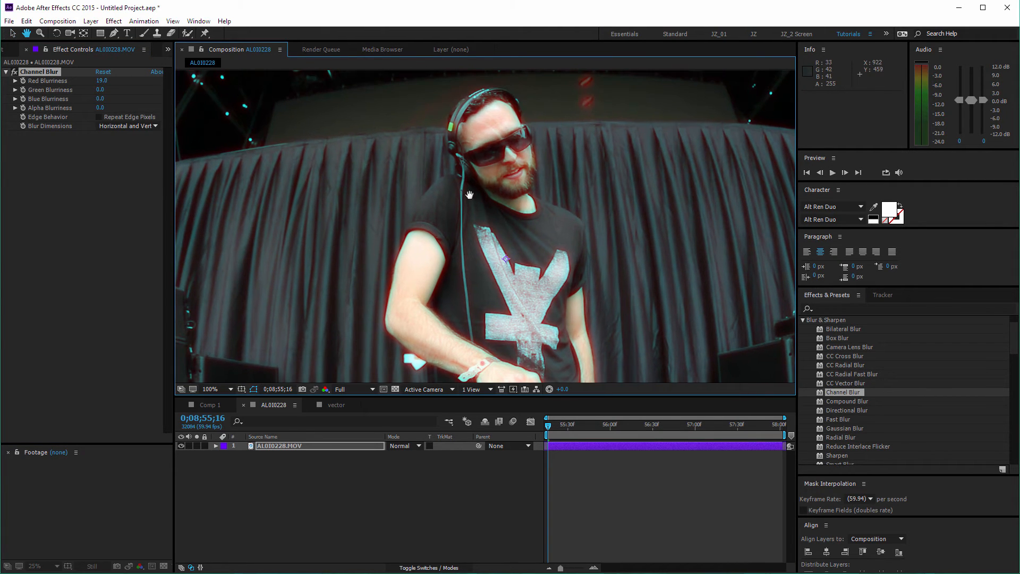
pyautogui.moveTo(437, 269); pyautogui.dragTo(479, 236)
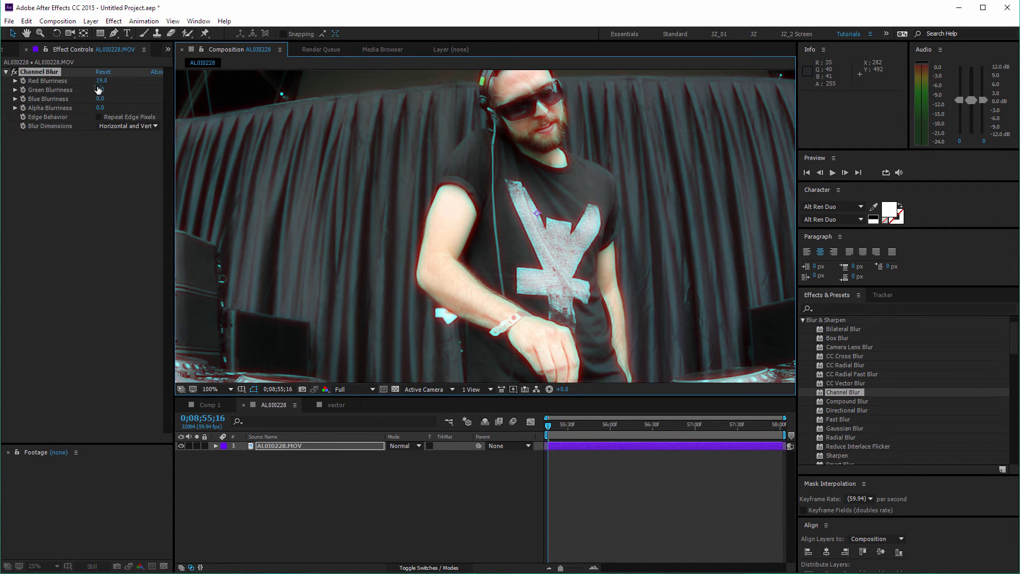
# Step: Set Channel Blur's Green Blurriness to 4 and Blue Blurriness to 42, with Repeat Edge Pixels turned on
pyautogui.moveTo(98, 90); pyautogui.dragTo(78, 105)
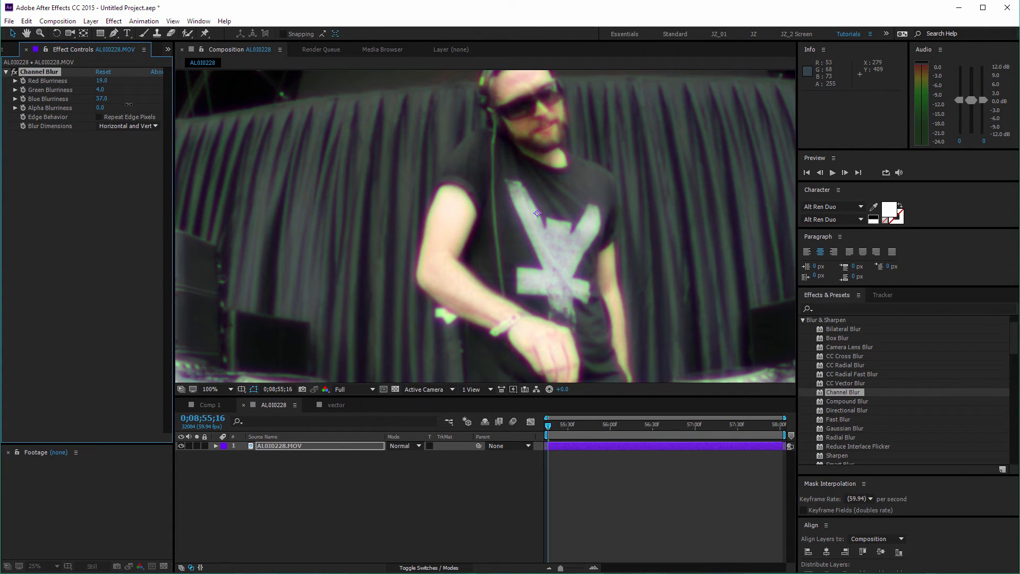
pyautogui.press(',')
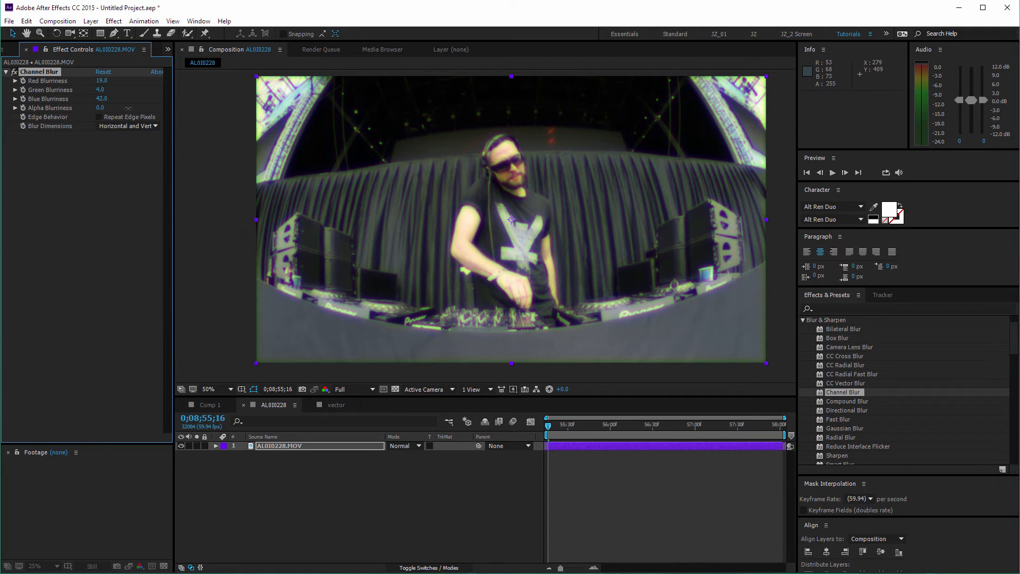
pyautogui.click(100, 117)
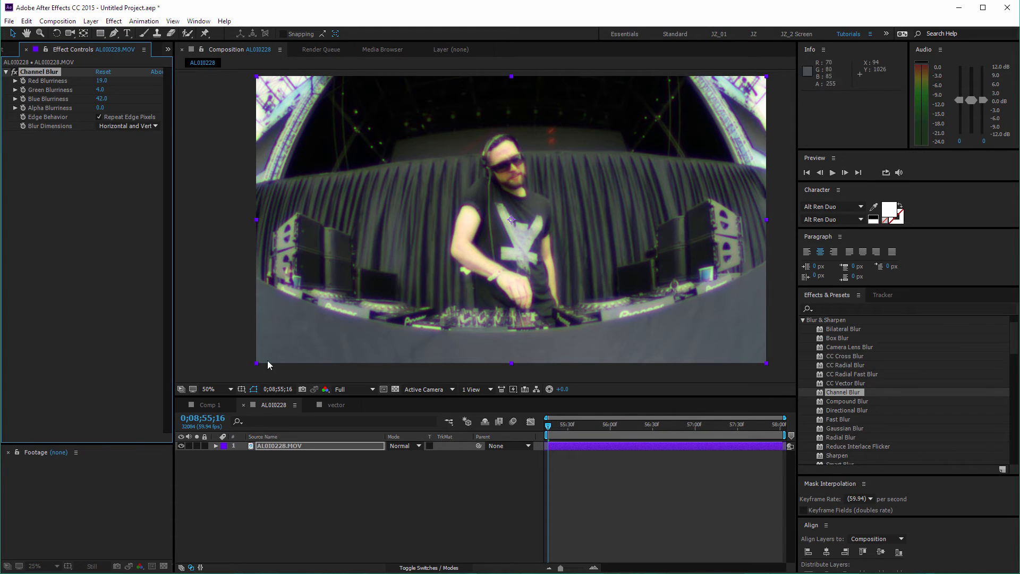
pyautogui.click(310, 471)
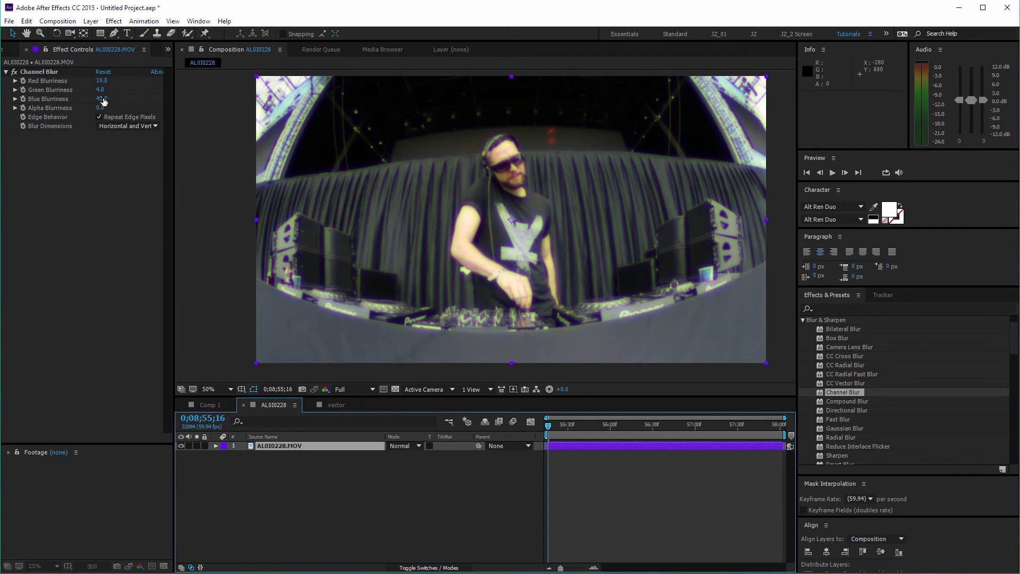
# Step: Return Channel Blur's Green and Blue Blurriness to 0 and duplicate the footage layer
pyautogui.moveTo(102, 98); pyautogui.dragTo(68, 119)
pyautogui.click(282, 449)
pyautogui.hotkey('ctrl', 'd')
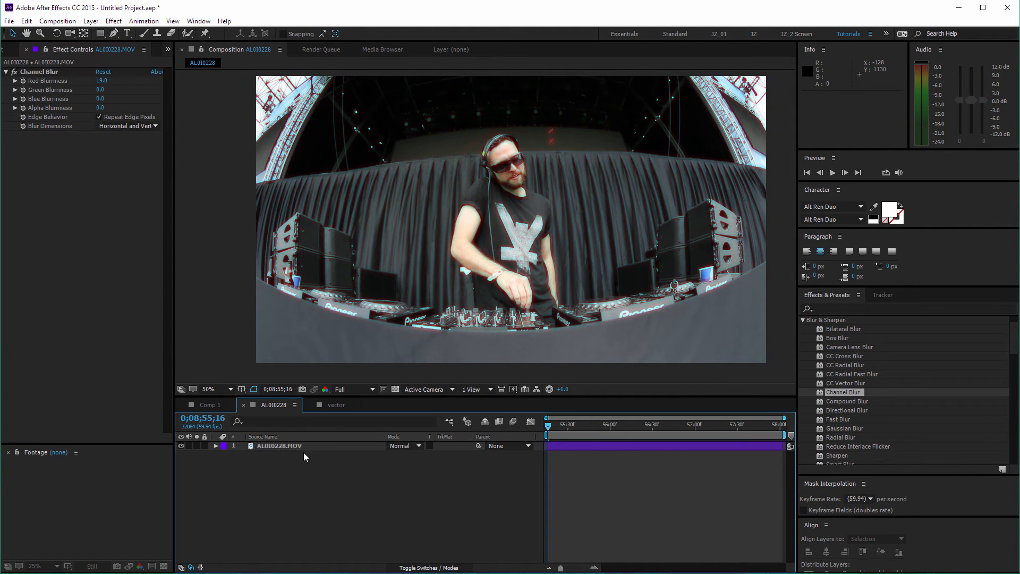
# Step: Set the upper footage copy's blending mode to Difference
pyautogui.click(340, 455)
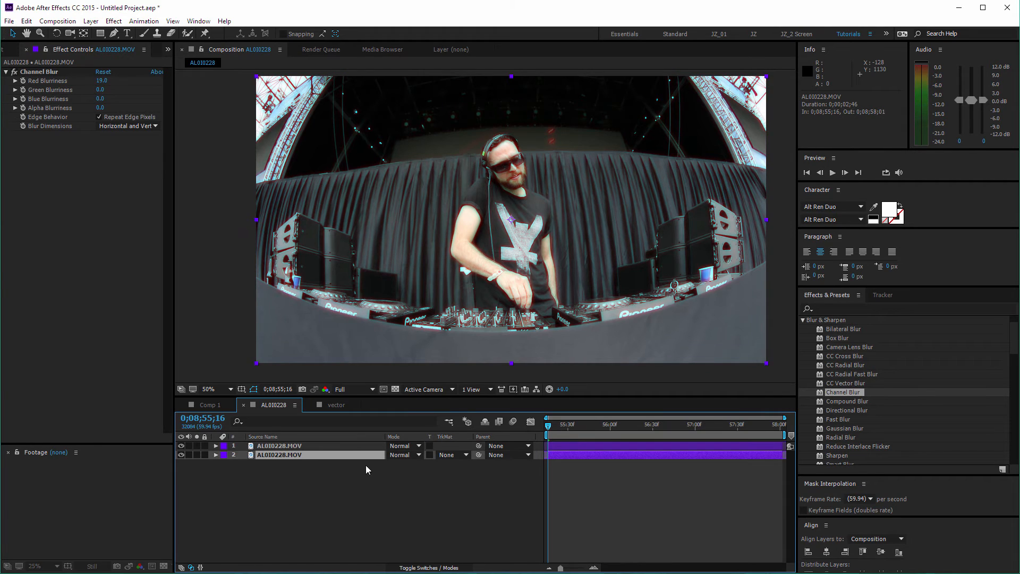
pyautogui.click(406, 452)
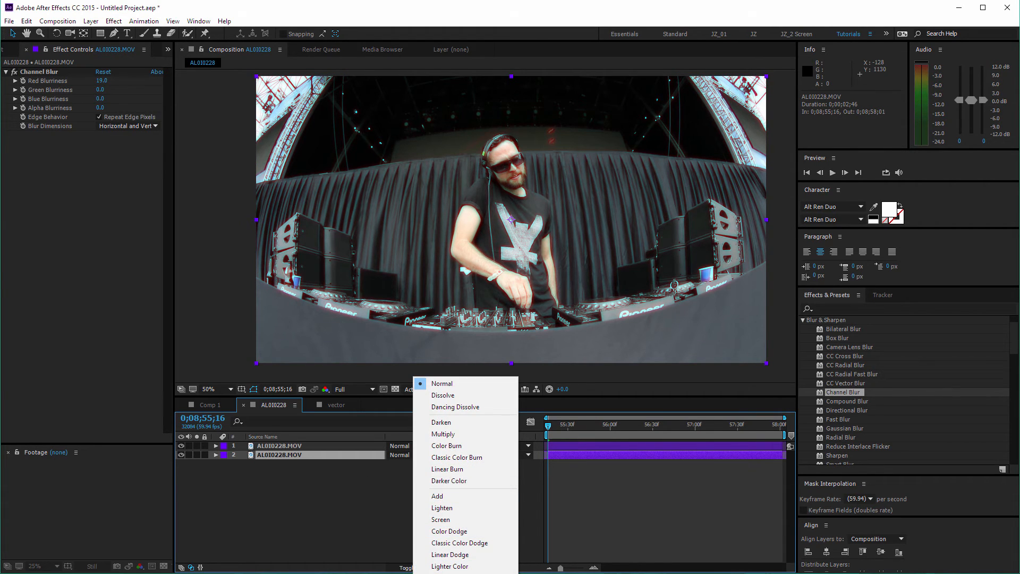
pyautogui.click(365, 492)
pyautogui.press('`')
pyautogui.click(239, 91)
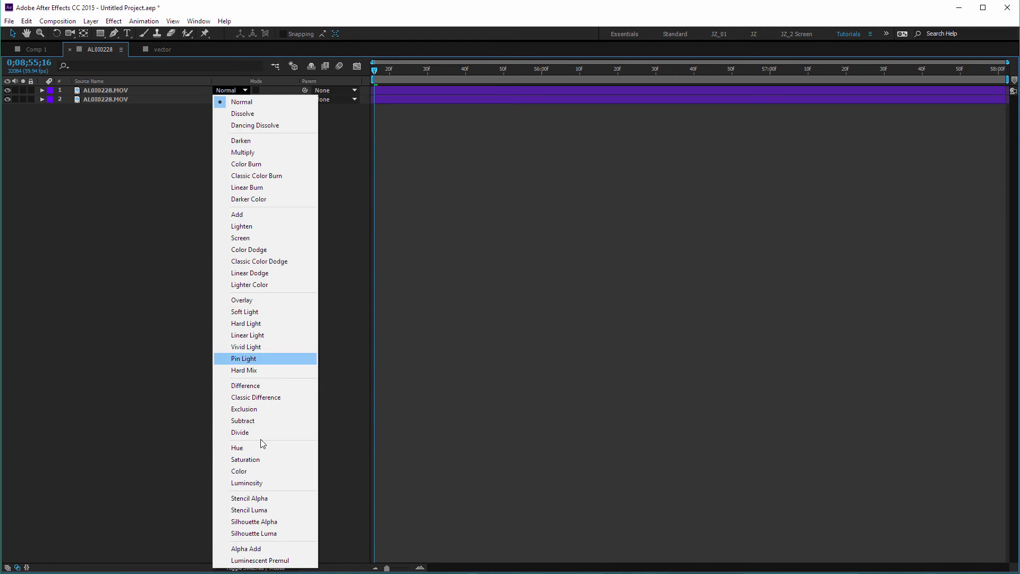
pyautogui.click(274, 386)
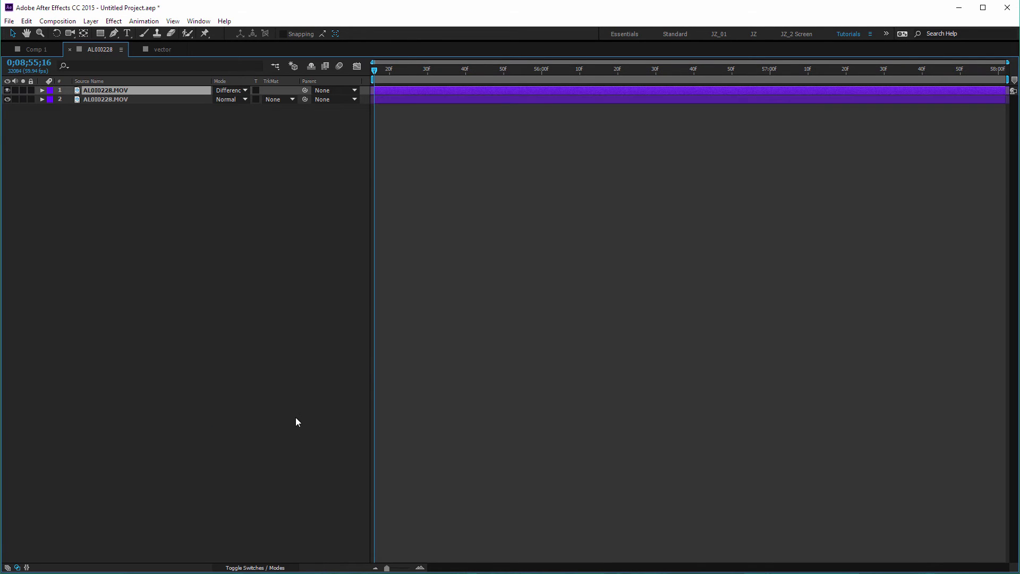
# Step: Remove the Channel Blur effect from the lower footage layer
pyautogui.click(162, 100)
pyautogui.press('`')
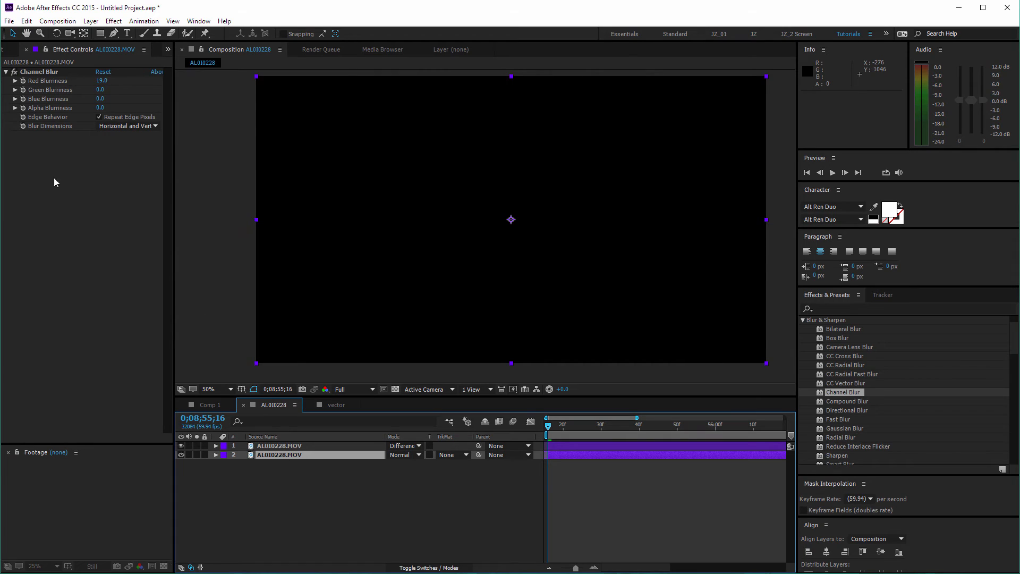
pyautogui.click(41, 73)
pyautogui.press('Delete')
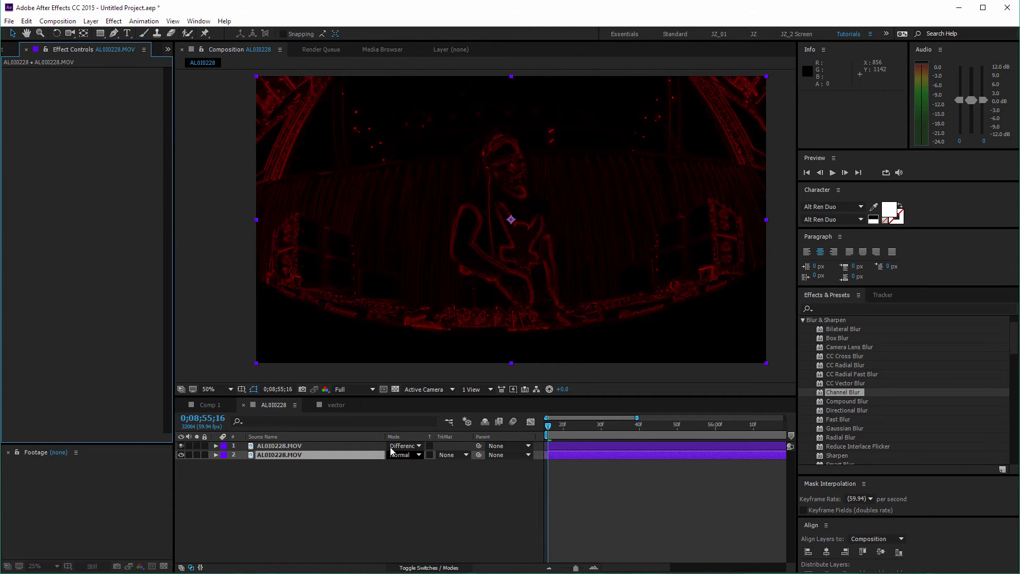
# Step: Lower the upper footage copy's Red Blurriness in Channel Blur to 4
pyautogui.click(338, 445)
pyautogui.press('.')
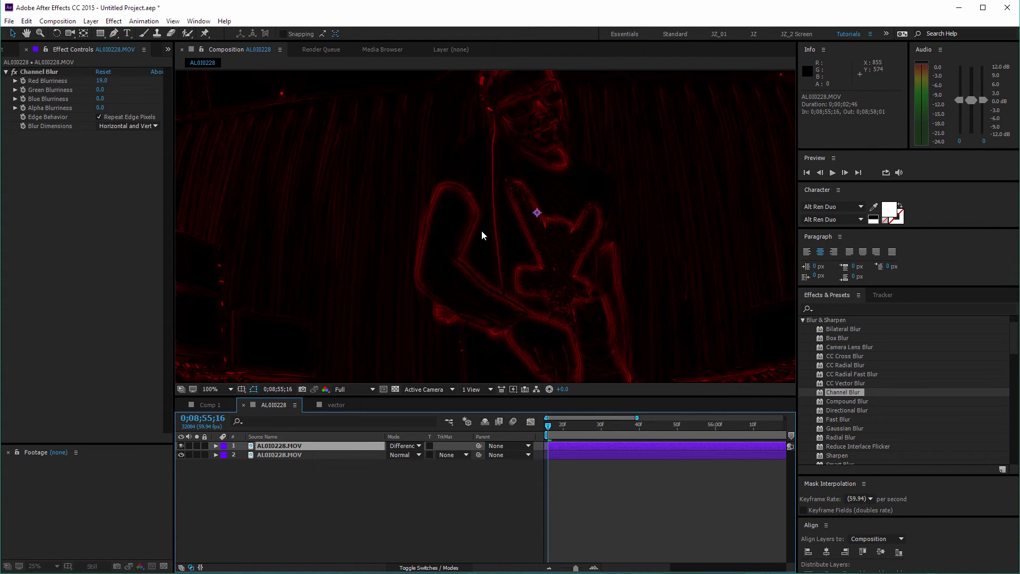
pyautogui.moveTo(99, 81); pyautogui.dragTo(93, 81)
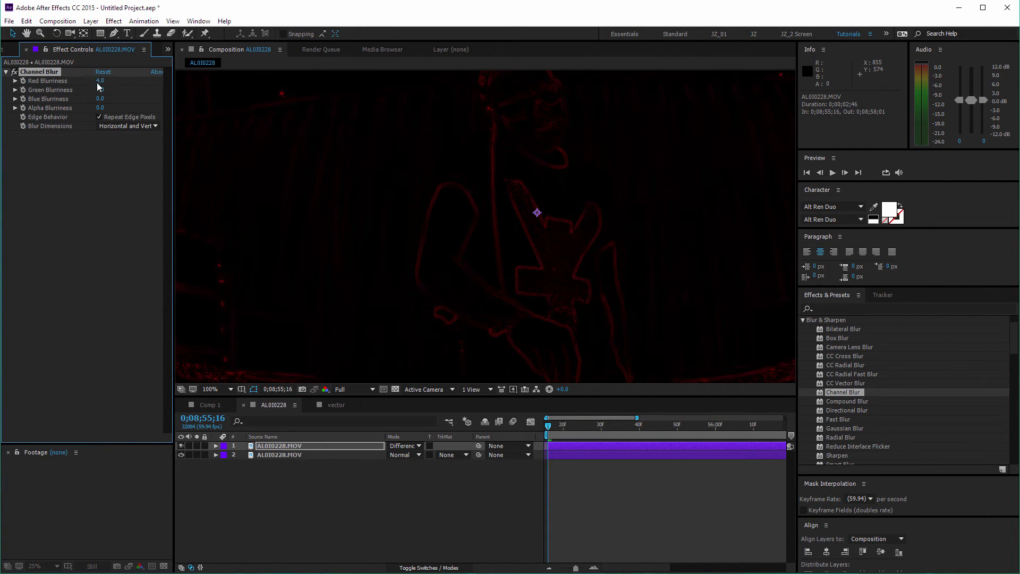
# Step: Pre-compose both footage layers as Pre-comp 1, moving all attributes into the new composition
pyautogui.keyDown('shift'); pyautogui.click(309, 455); pyautogui.keyUp('shift')
pyautogui.hotkey('ctrl', 'shift', 'c')
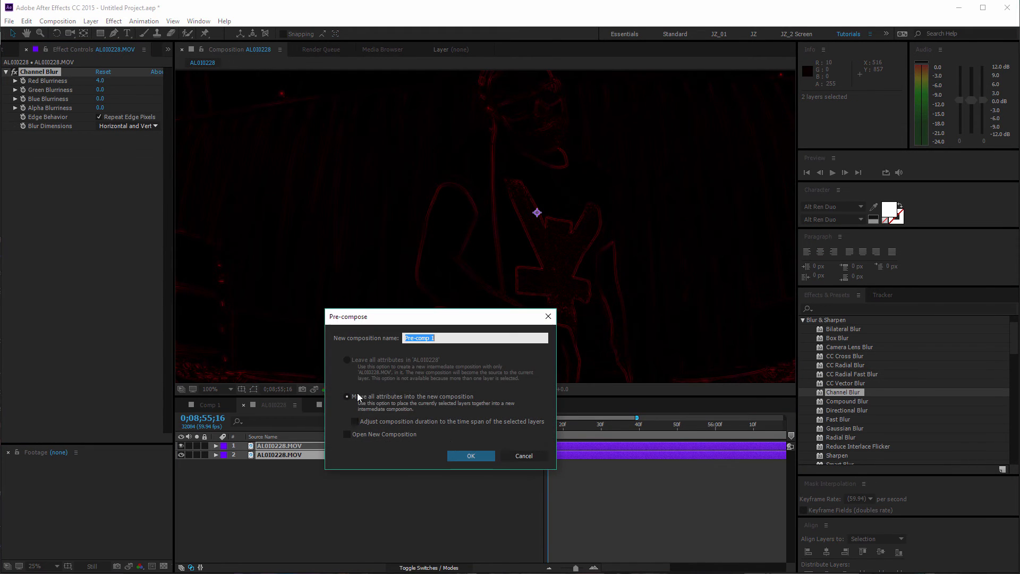
pyautogui.click(463, 452)
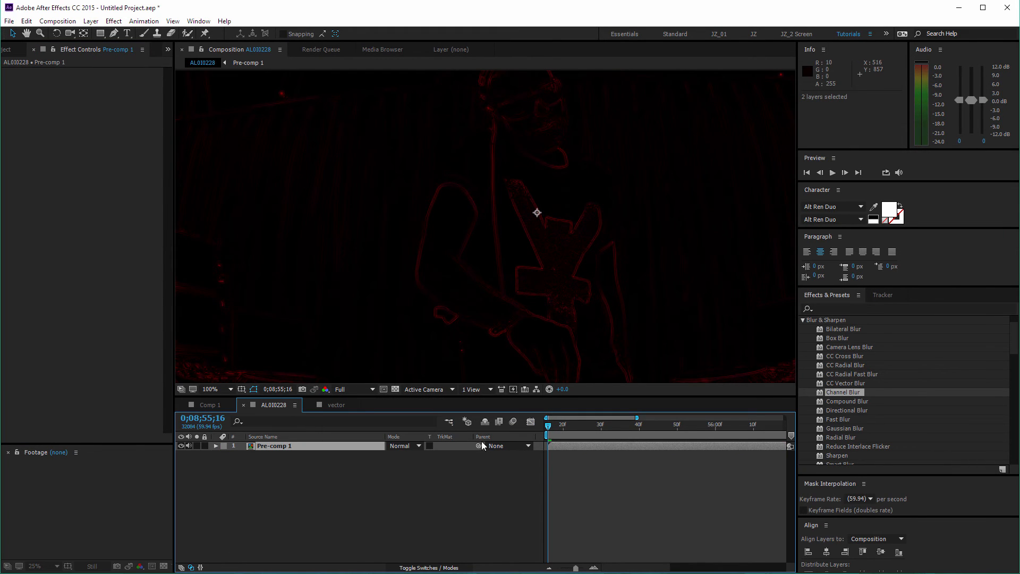
# Step: Search the effects for "glow" and apply the Stylize Glow effect to Pre-comp 1
pyautogui.hotkey('ctrl', 'f')
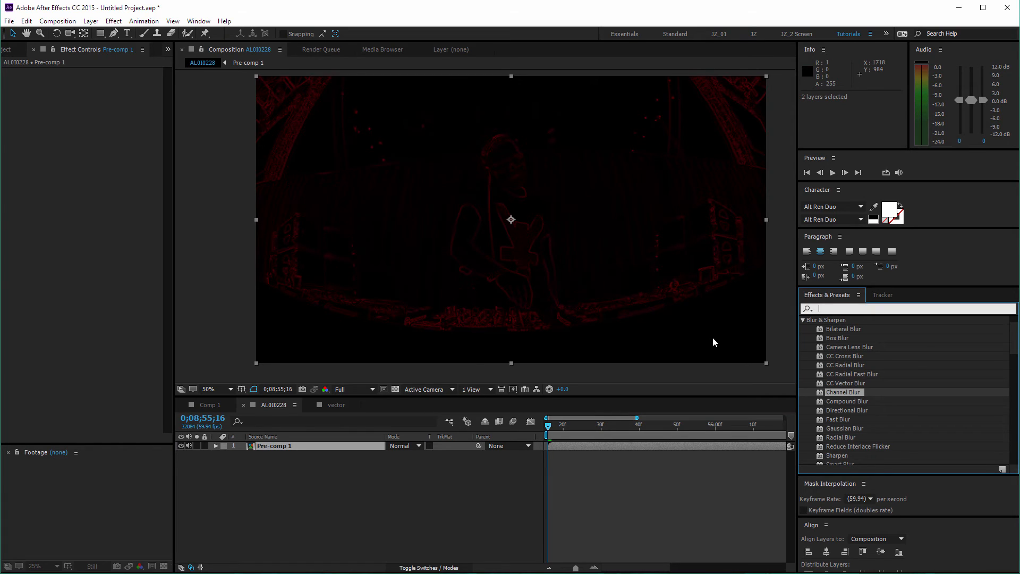
pyautogui.write('glow')
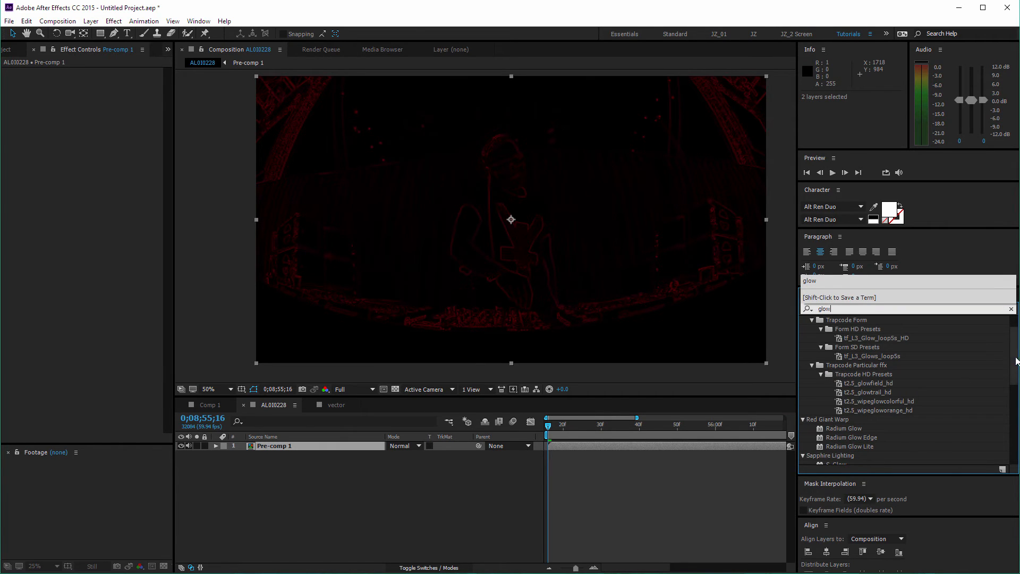
pyautogui.moveTo(1015, 358); pyautogui.dragTo(1012, 445)
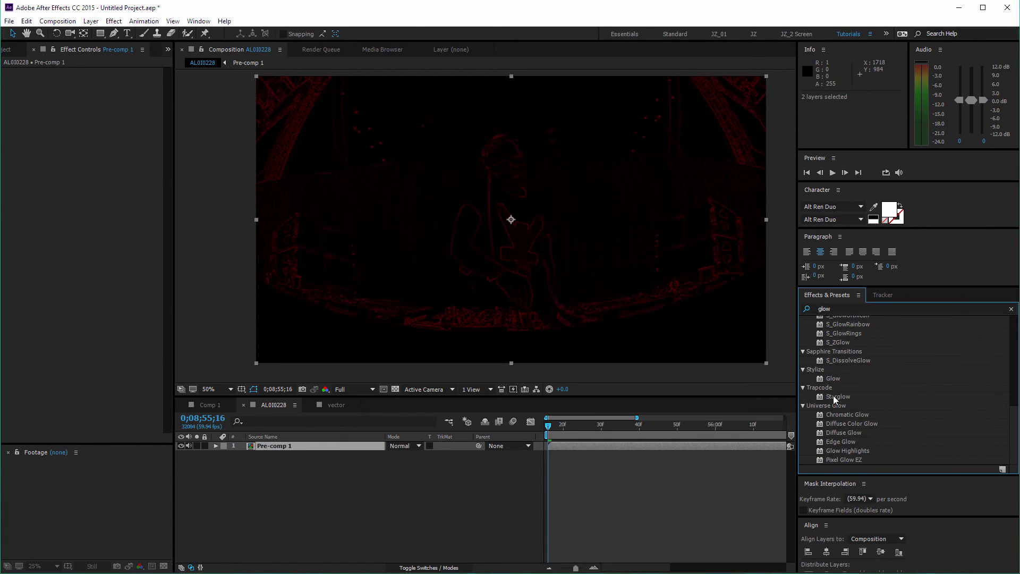
pyautogui.moveTo(831, 377); pyautogui.dragTo(287, 446)
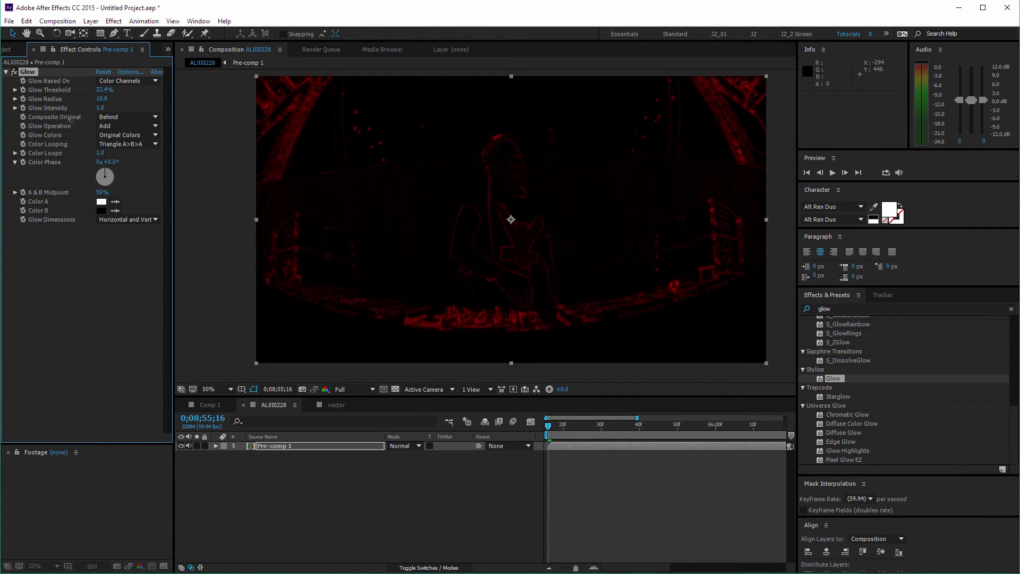
# Step: Lower the Glow Threshold to 6.3% and the Glow Radius to 6 on Pre-comp 1
pyautogui.moveTo(71, 122); pyautogui.dragTo(61, 150)
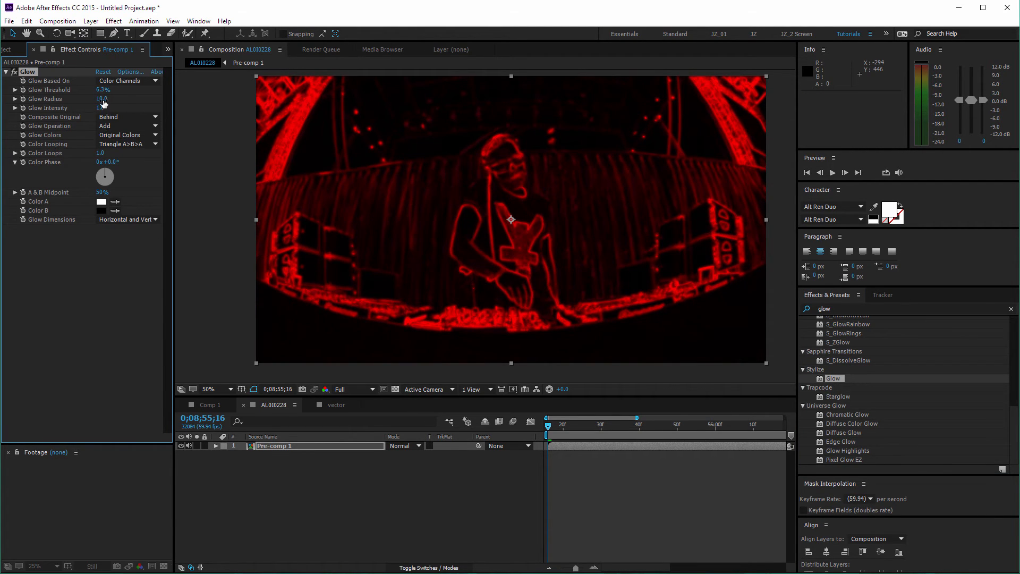
pyautogui.moveTo(102, 98); pyautogui.dragTo(76, 116)
pyautogui.click(339, 483)
pyautogui.click(291, 448)
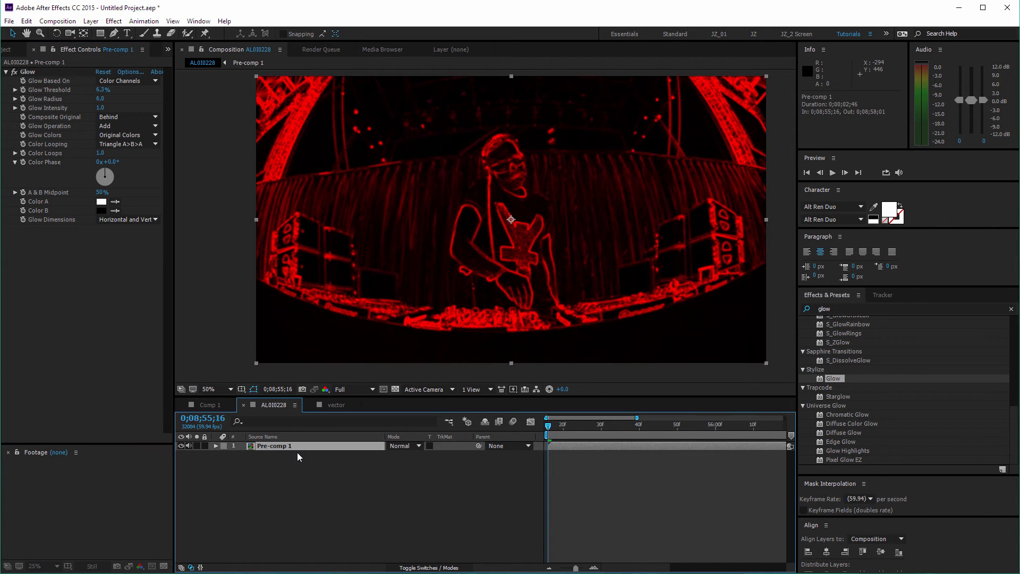
# Step: Undo the Glow effect and the pre-composition, and delete the upper footage copy
pyautogui.hotkey('ctrl', 'z')
pyautogui.click(307, 446)
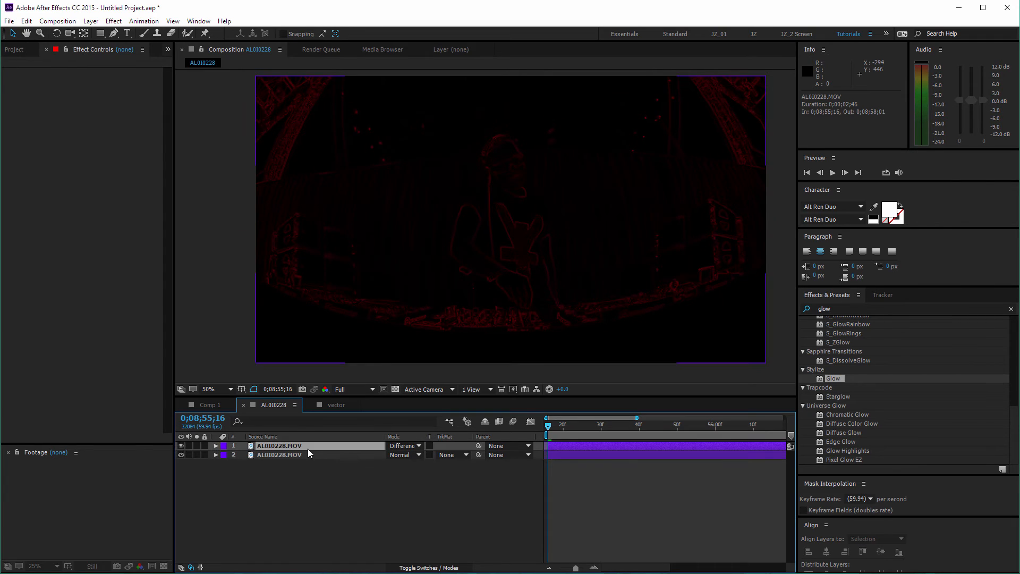
pyautogui.press('Delete')
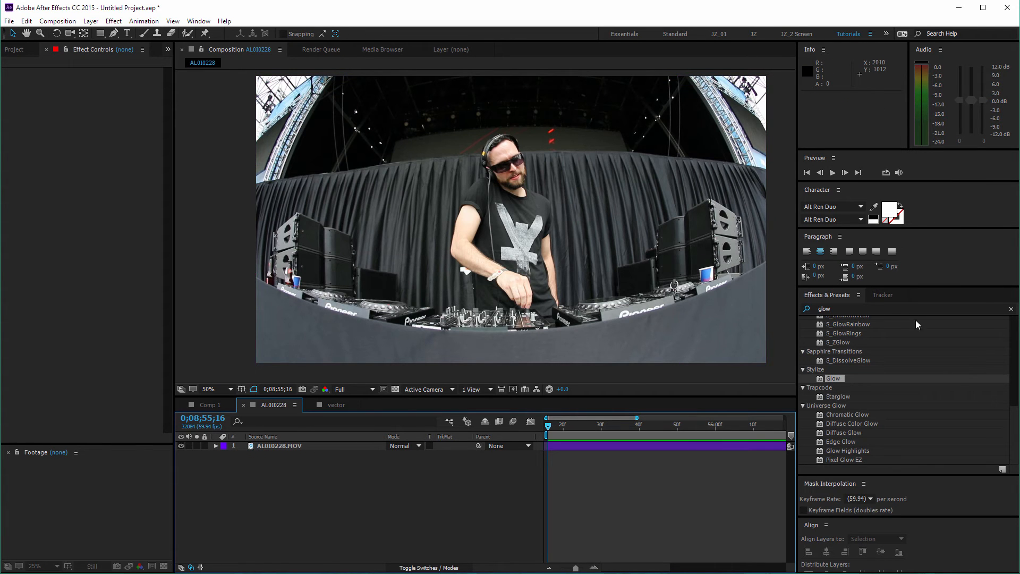
# Step: Clear the glow search and try Compound Blur on the footage layer, removing it after viewing the result
pyautogui.click(1011, 309)
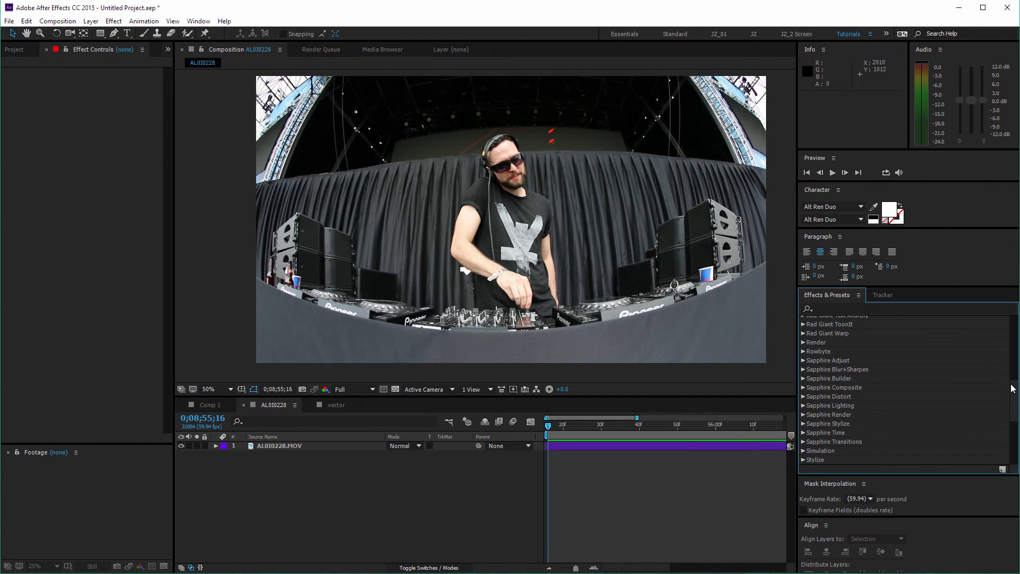
pyautogui.scroll(10, 940, 348)
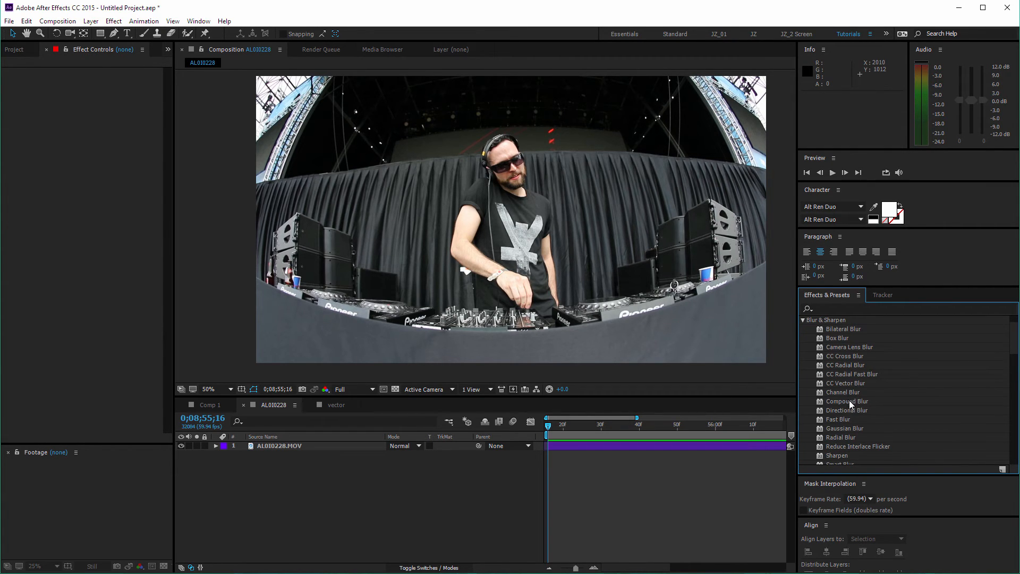
pyautogui.click(849, 400)
pyautogui.moveTo(847, 400); pyautogui.dragTo(319, 446)
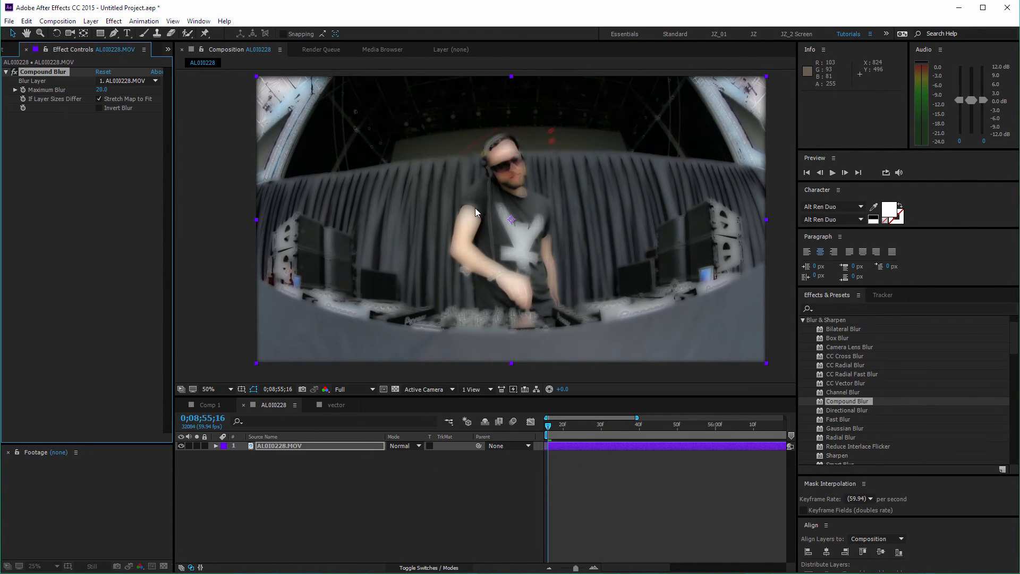
pyautogui.press('.')
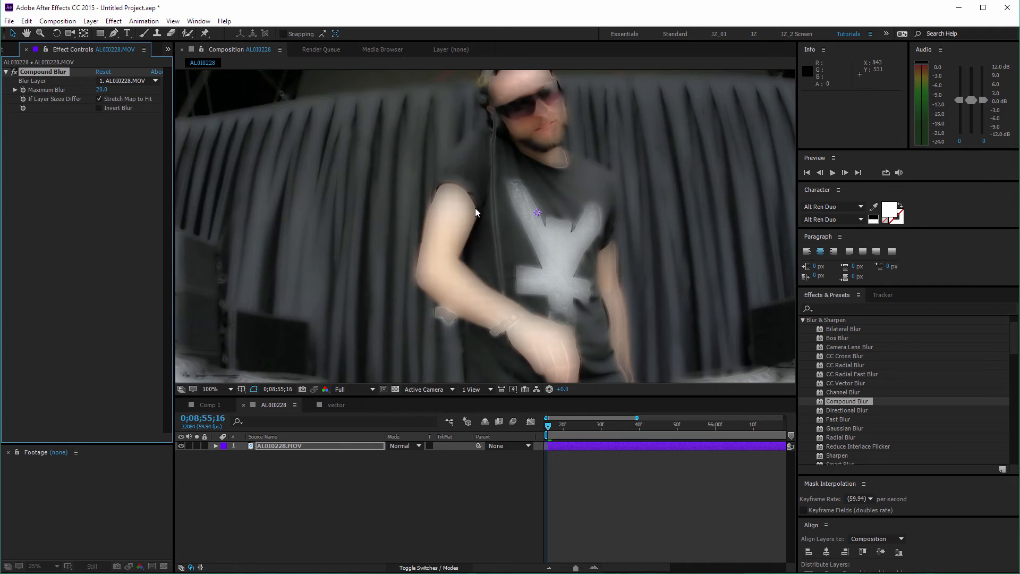
pyautogui.press(',')
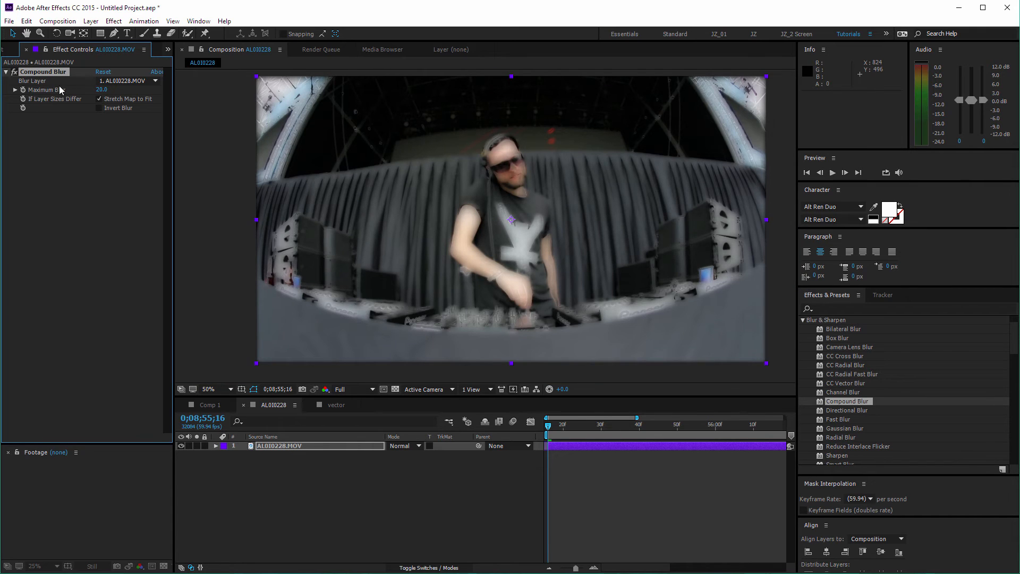
pyautogui.press('Delete')
# Step: Try Directional Blur on the footage layer with Blur Length 131.3 and Direction 114°, and remove it
pyautogui.moveTo(840, 413); pyautogui.dragTo(319, 451)
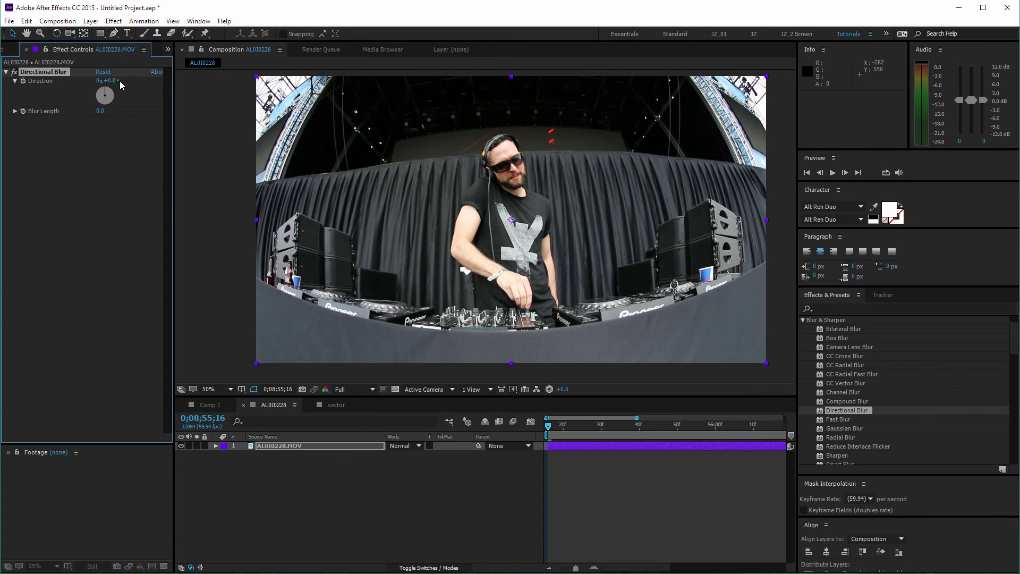
pyautogui.moveTo(100, 111); pyautogui.dragTo(797, 173)
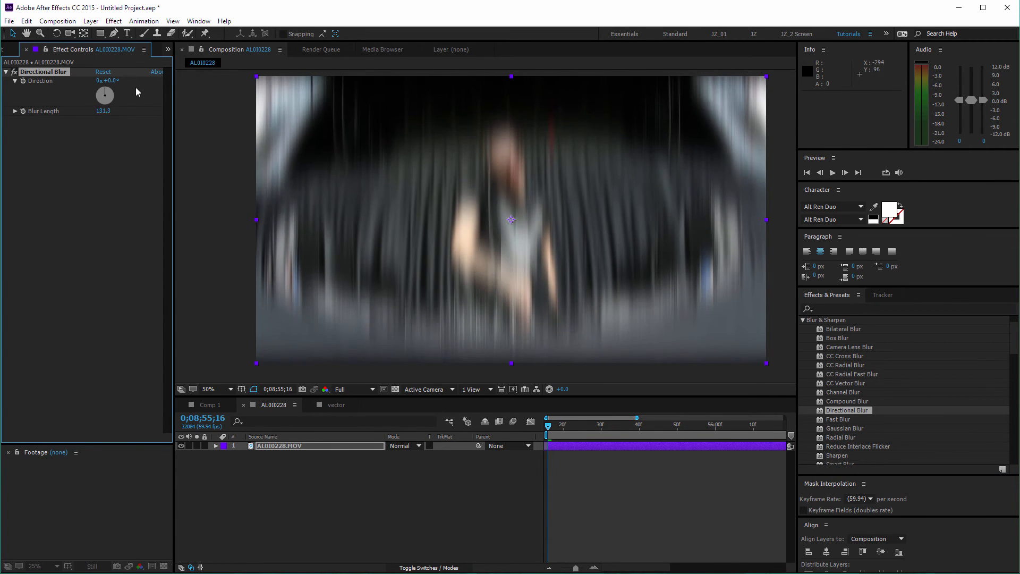
pyautogui.moveTo(106, 89); pyautogui.dragTo(142, 110)
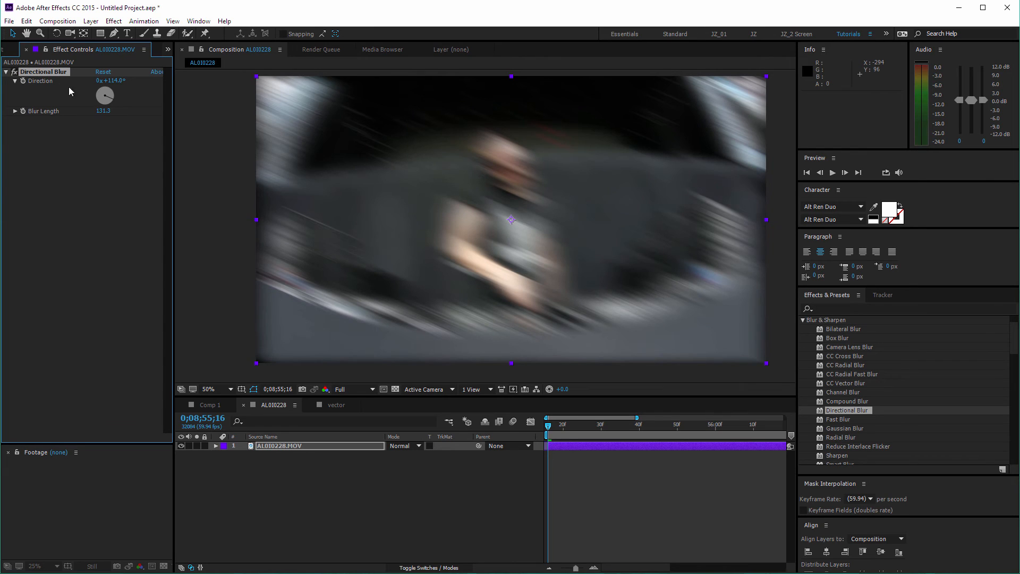
pyautogui.press('Delete')
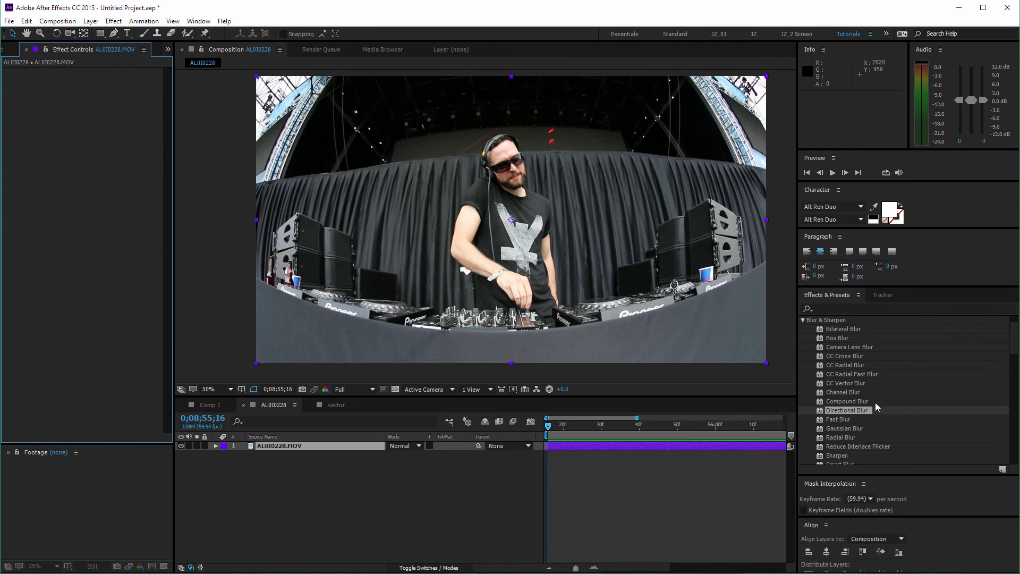
# Step: Apply Fast Blur to the footage layer with Repeat Edge Pixels enabled and test its Blurriness, ending at 0
pyautogui.click(838, 419)
pyautogui.moveTo(842, 421); pyautogui.dragTo(404, 450)
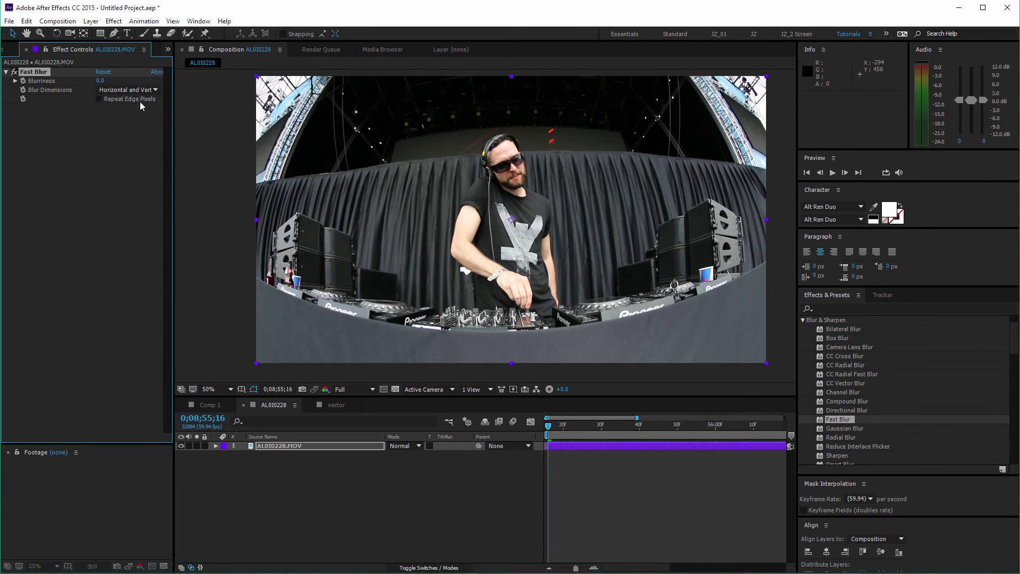
pyautogui.click(99, 99)
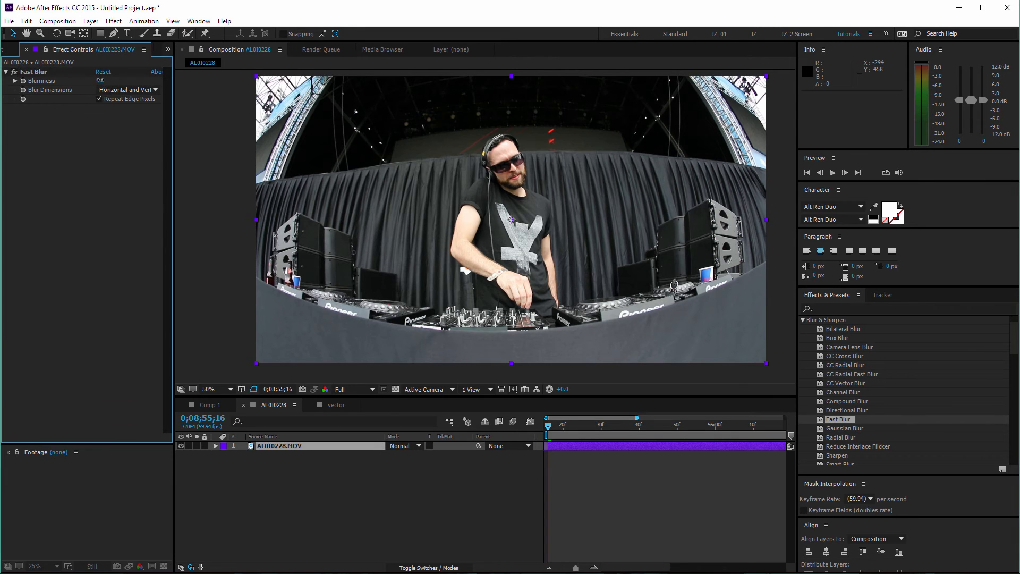
pyautogui.moveTo(100, 80); pyautogui.dragTo(96, 122)
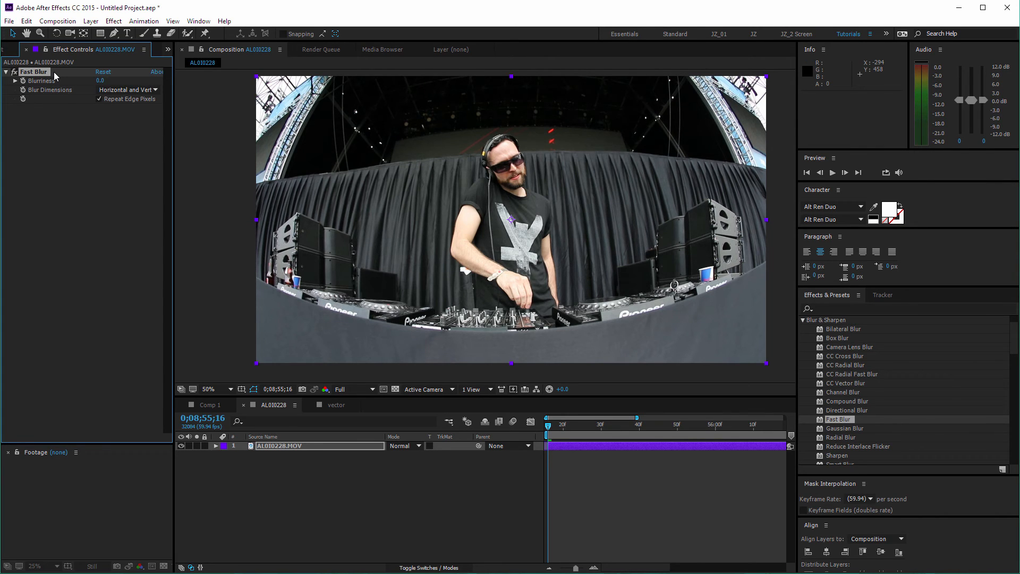
# Step: Try Fast Blur with Horizontal blur dimensions and a Blurriness of about 171, and remove the effect
pyautogui.click(128, 89)
pyautogui.click(128, 114)
pyautogui.moveTo(100, 80); pyautogui.dragTo(72, 87)
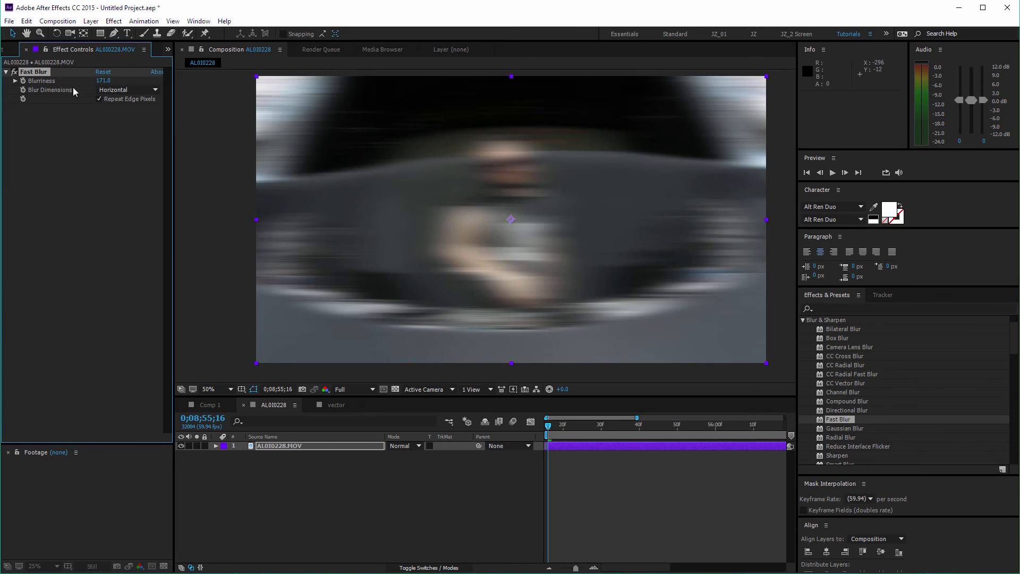
pyautogui.press('Delete')
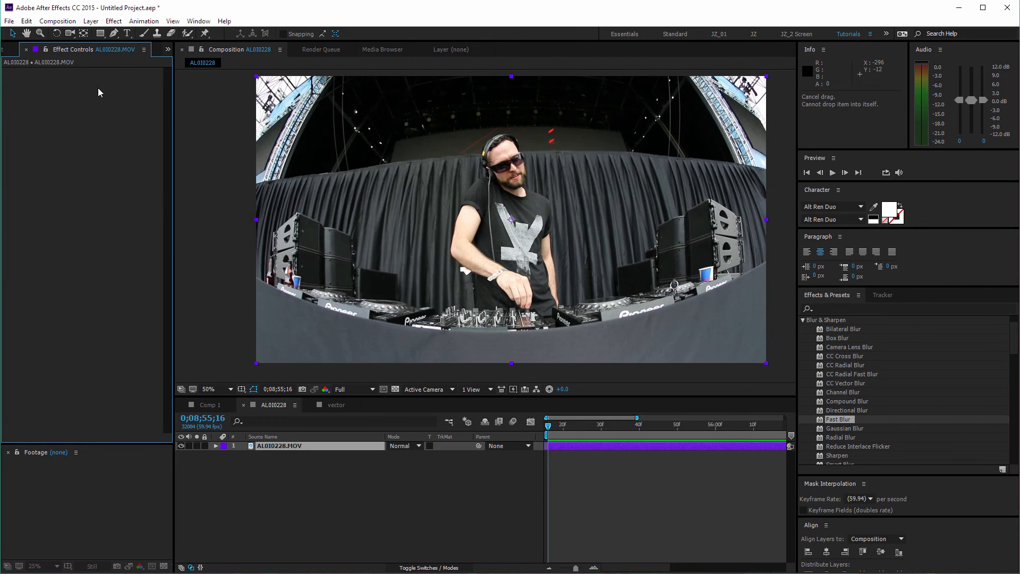
# Step: Try Gaussian Blur on the footage layer with Blurriness 74.1, and remove it
pyautogui.click(849, 429)
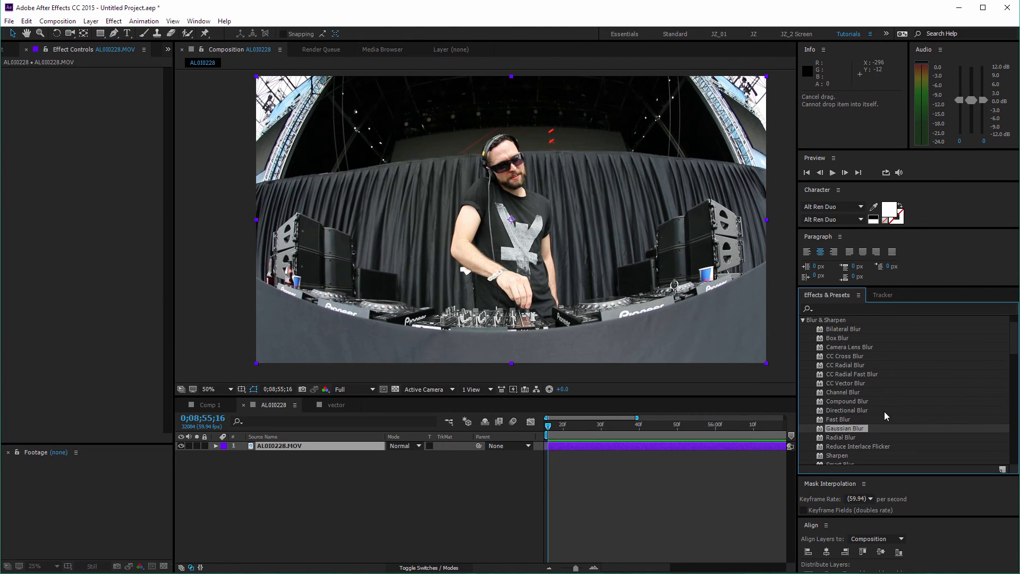
pyautogui.moveTo(860, 431); pyautogui.dragTo(321, 445)
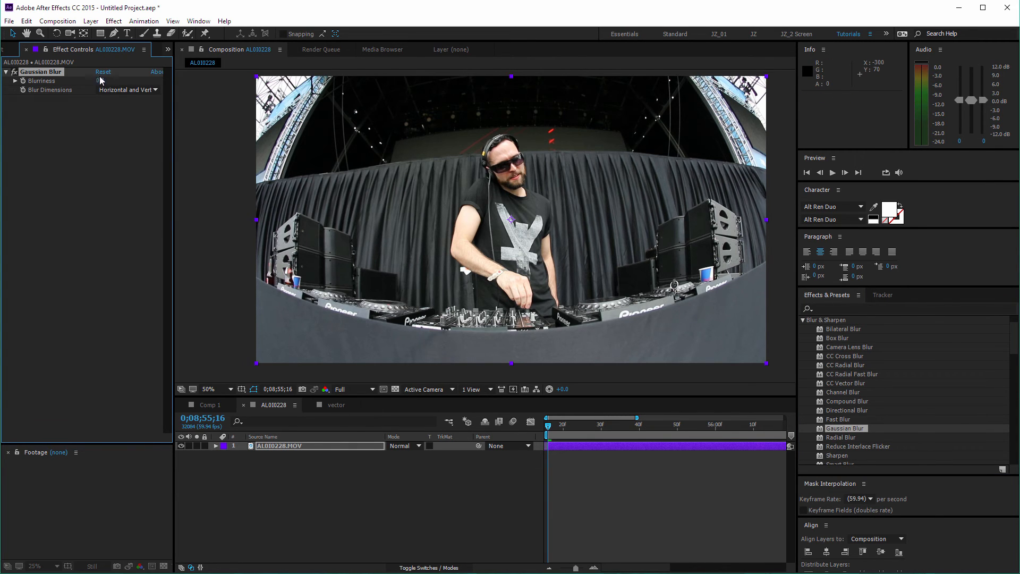
pyautogui.moveTo(100, 80); pyautogui.dragTo(366, 125)
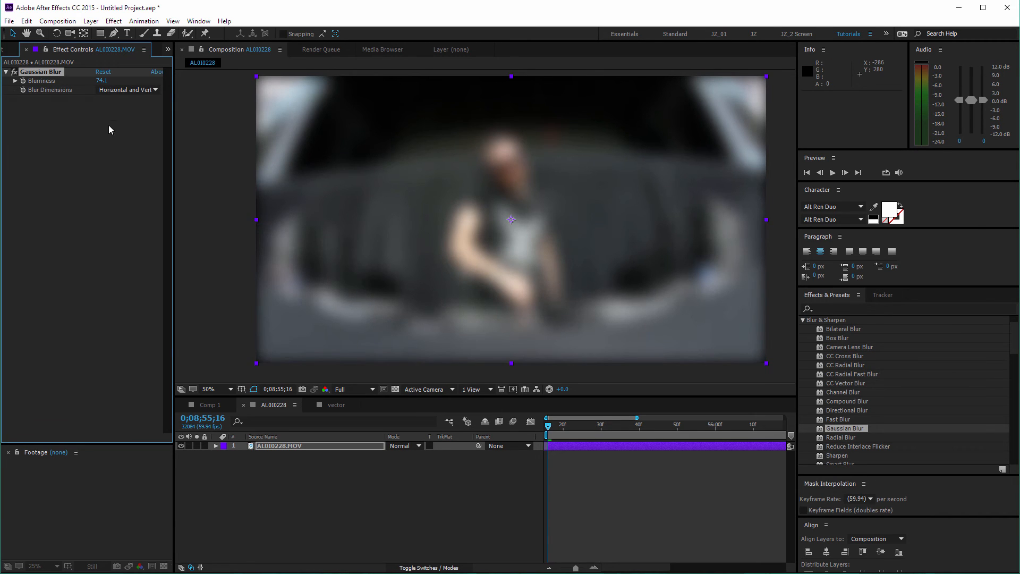
pyautogui.press('Delete')
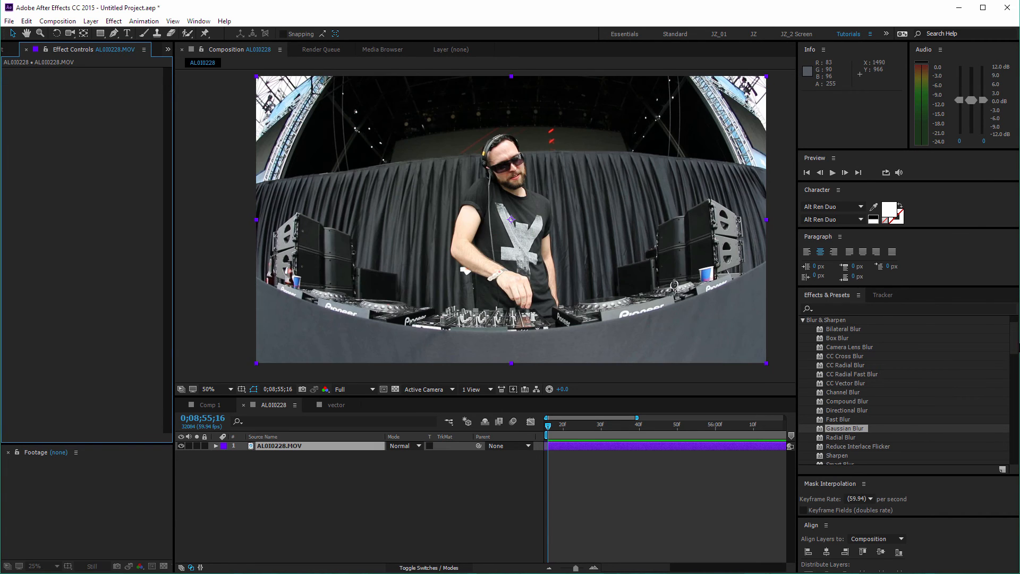
# Step: Look through the remaining Blur & Sharpen effects, including Reduce Interlace Flicker, Sharpen and Unsharp Mask
pyautogui.scroll(-5, 834, 365)
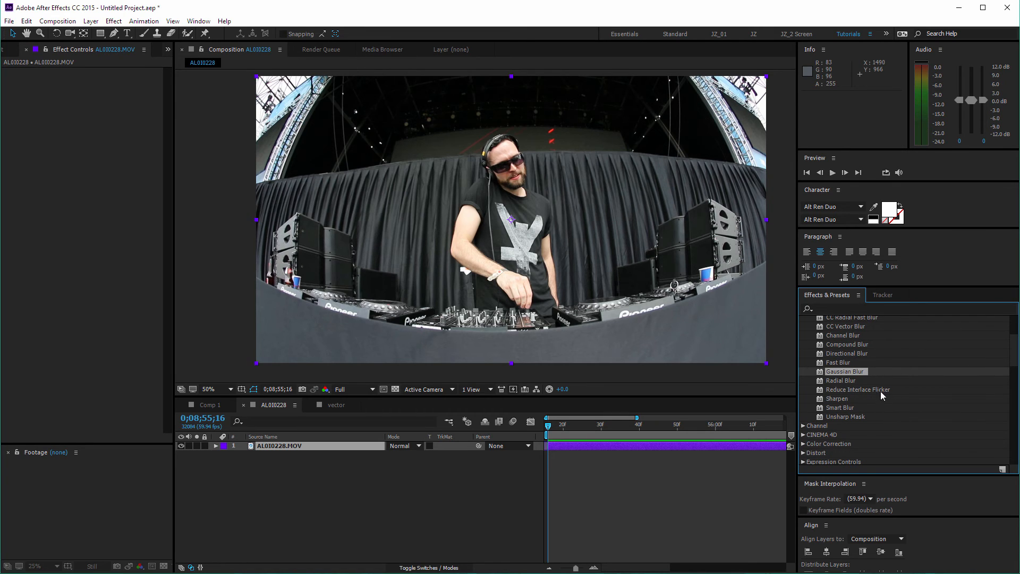
pyautogui.click(856, 390)
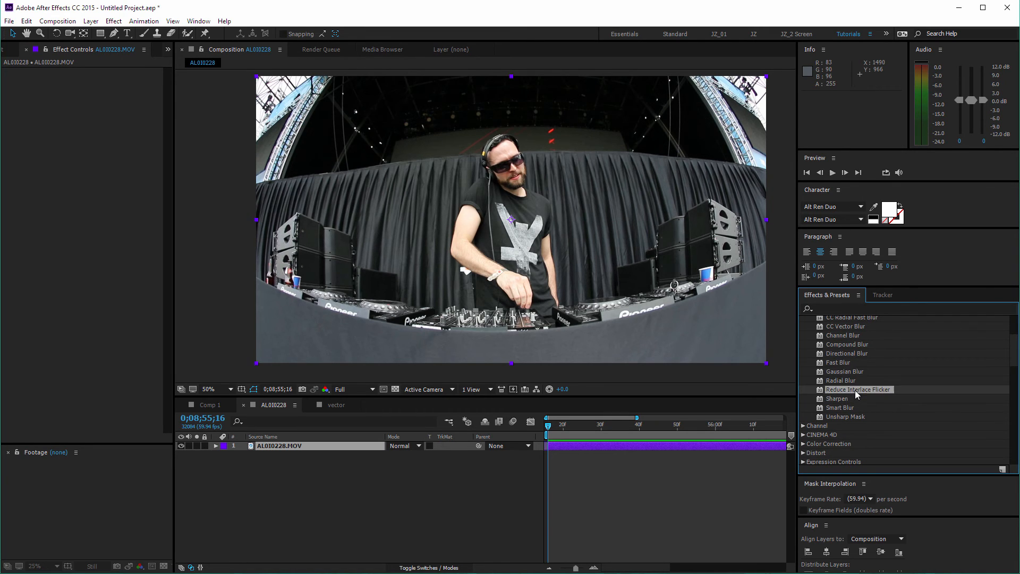
pyautogui.scroll(-3, 1016, 354)
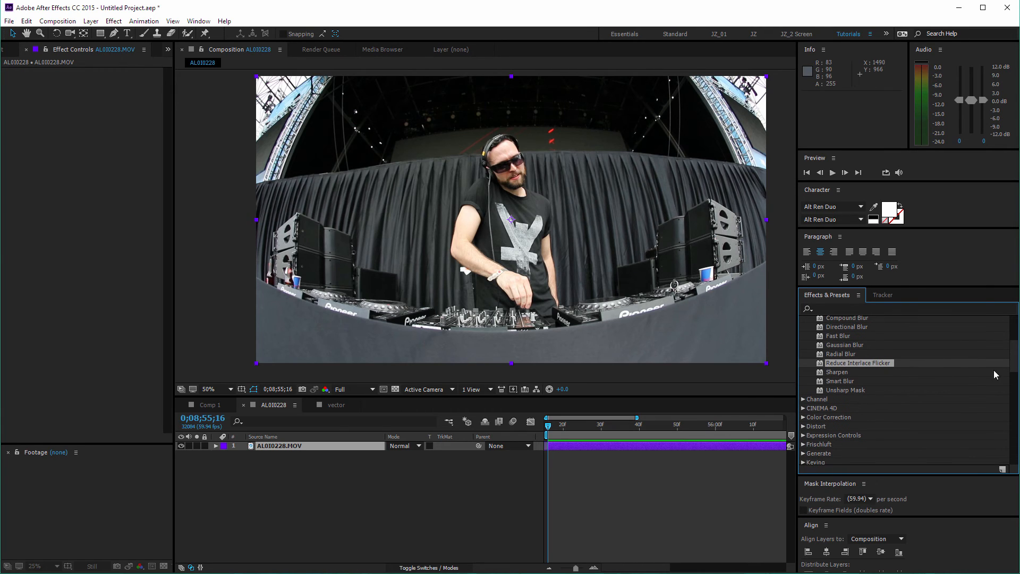
pyautogui.click(842, 375)
pyautogui.click(860, 389)
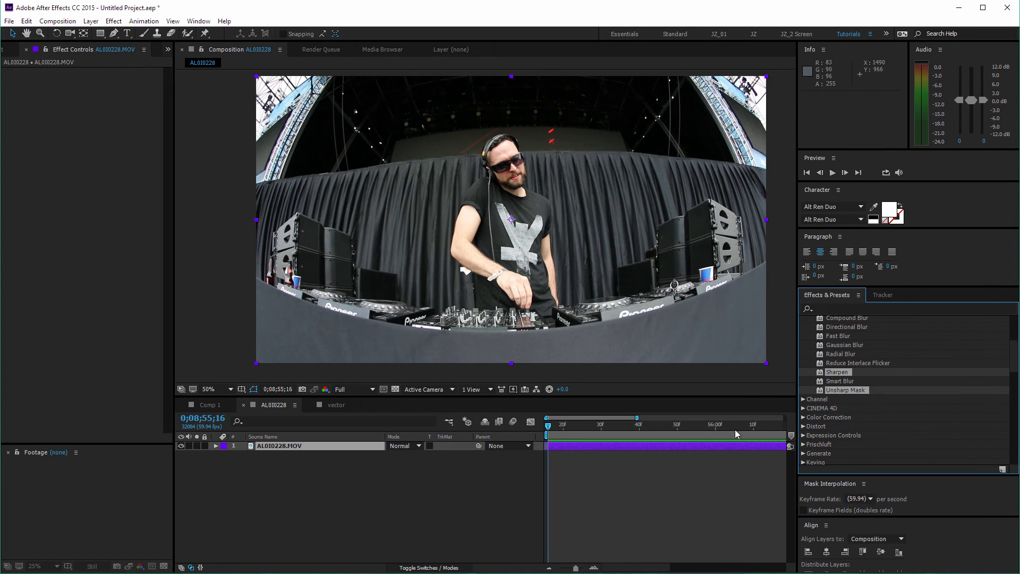
# Step: Apply the Sharpen effect to the footage layer
pyautogui.click(689, 470)
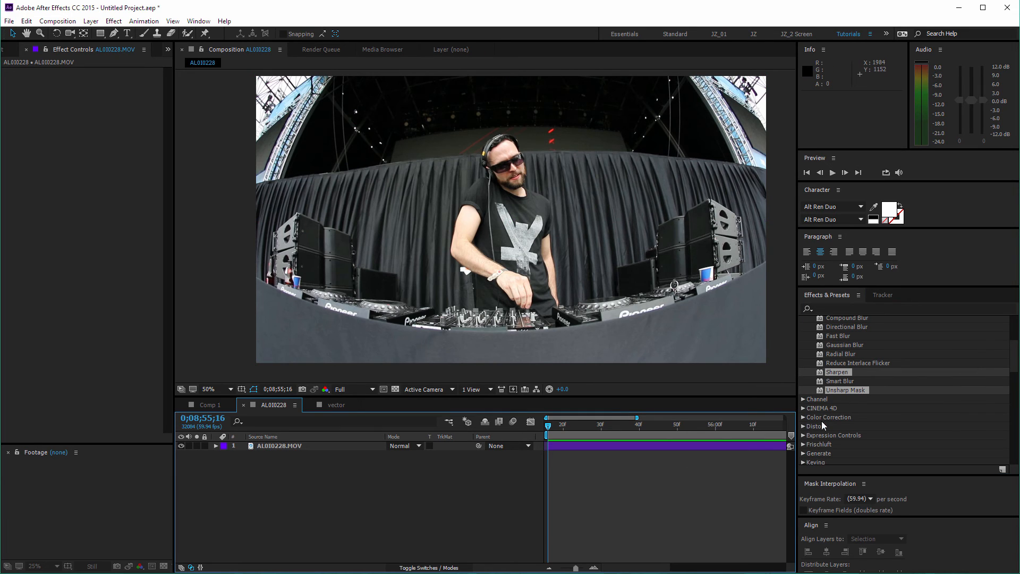
pyautogui.moveTo(839, 372); pyautogui.dragTo(293, 445)
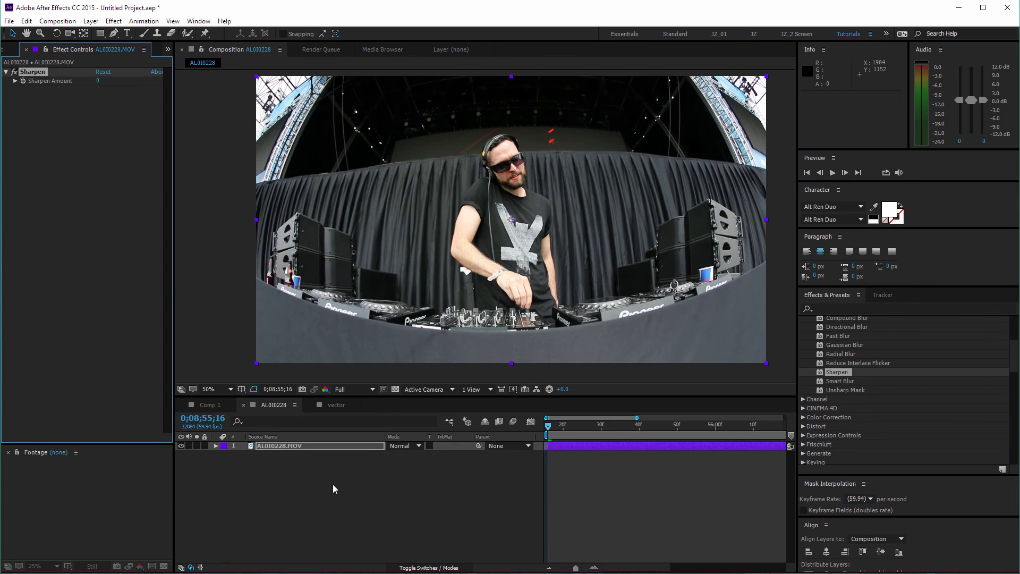
pyautogui.press('.')
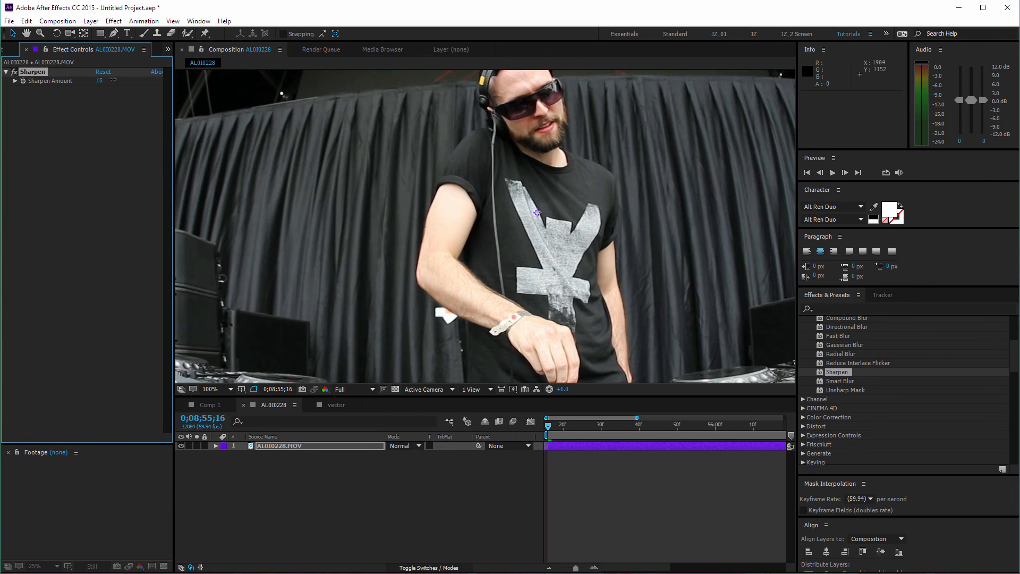
# Step: Try a Sharpen Amount of 152 on the footage layer, and remove the Sharpen effect
pyautogui.moveTo(98, 81); pyautogui.dragTo(177, 81)
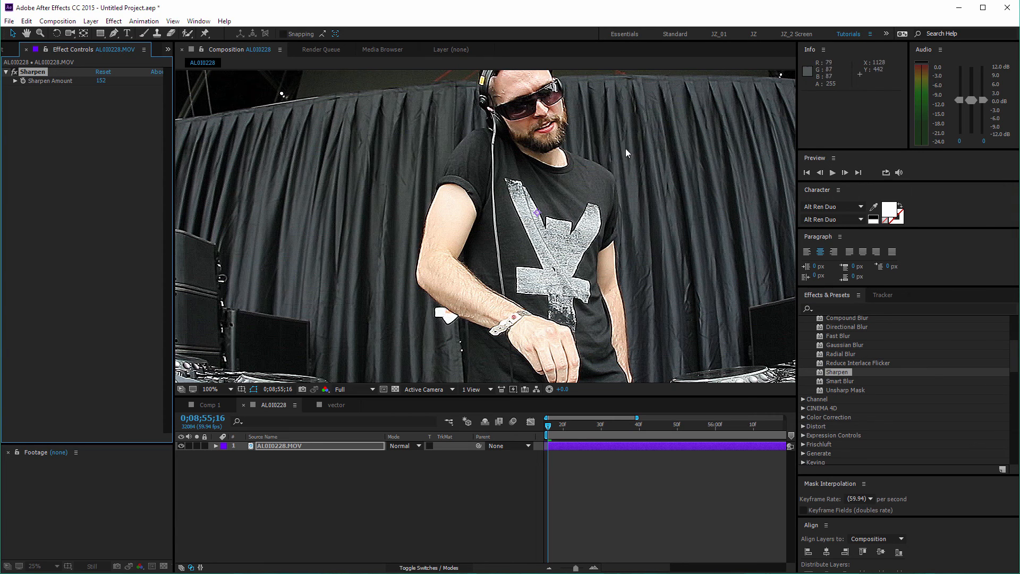
pyautogui.click(66, 91)
pyautogui.click(36, 73)
pyautogui.press('Delete')
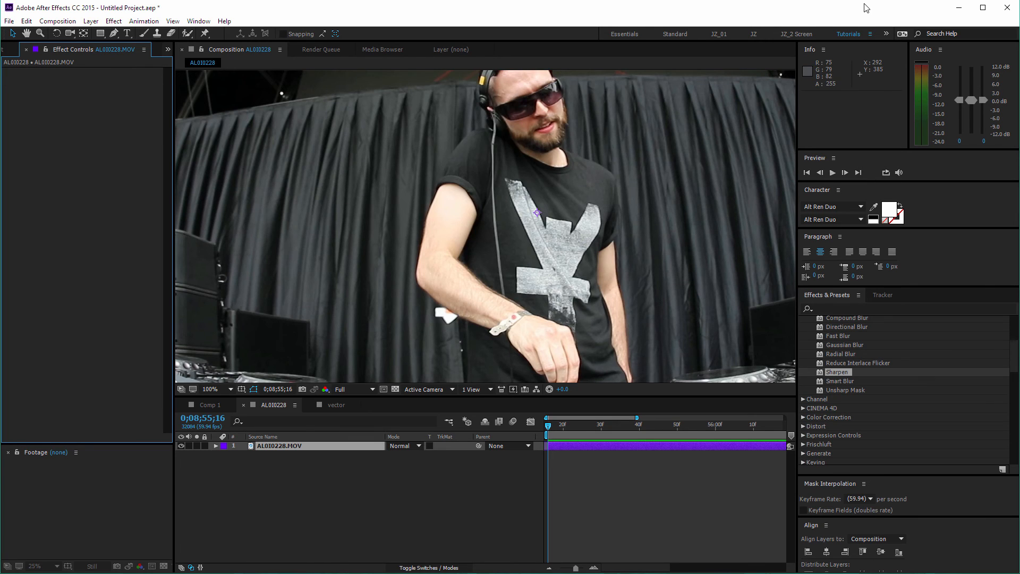
# Step: Apply the Smart Blur effect to the footage layer and inspect the DJ's skin and shirt up close
pyautogui.press(',')
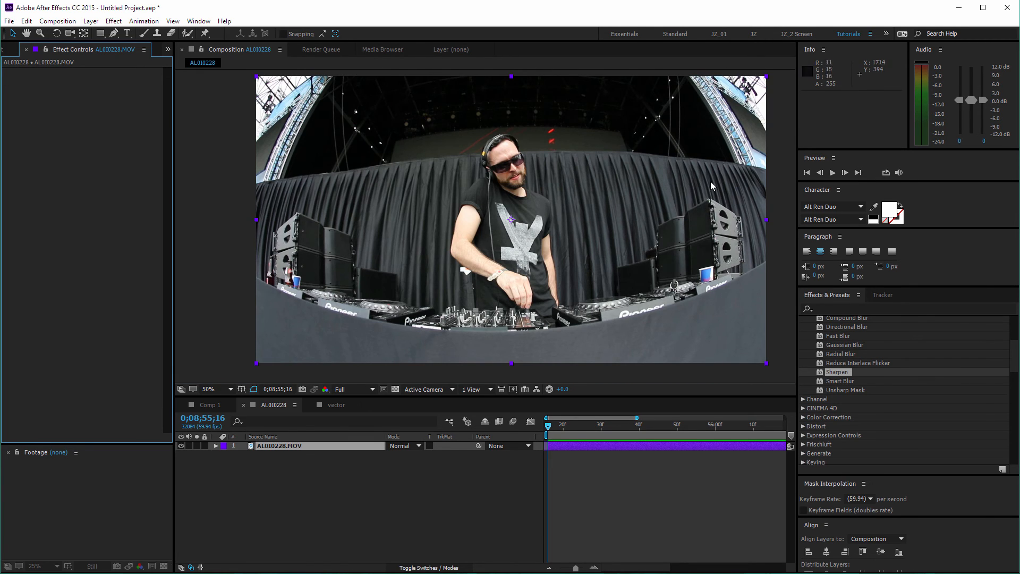
pyautogui.click(841, 381)
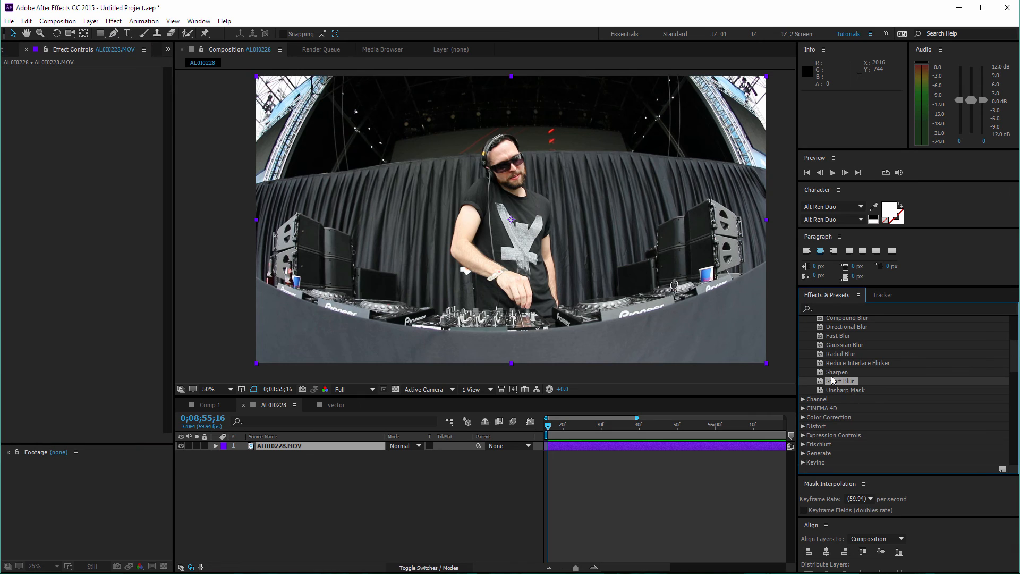
pyautogui.moveTo(840, 381); pyautogui.dragTo(272, 448)
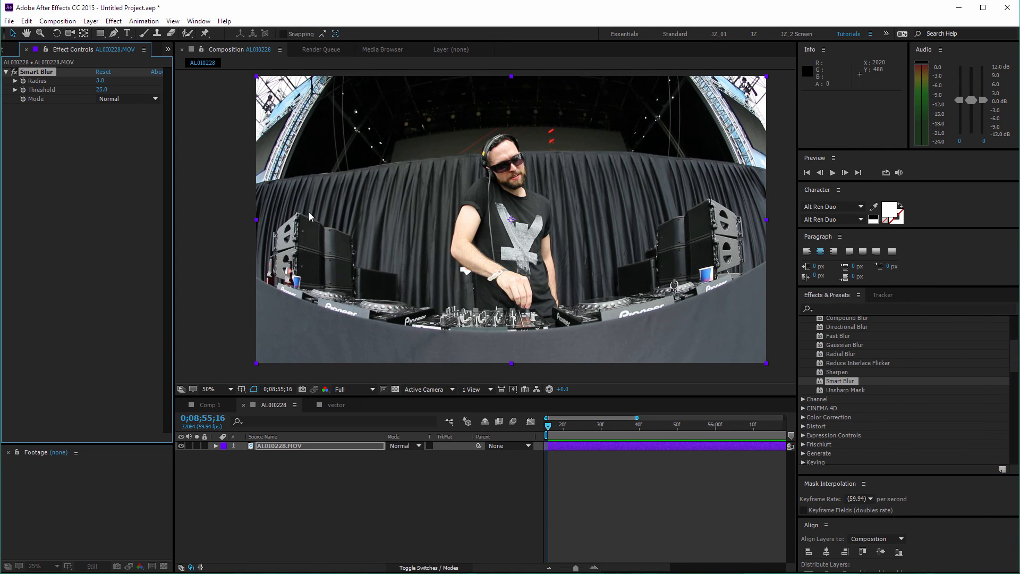
pyautogui.press('.')
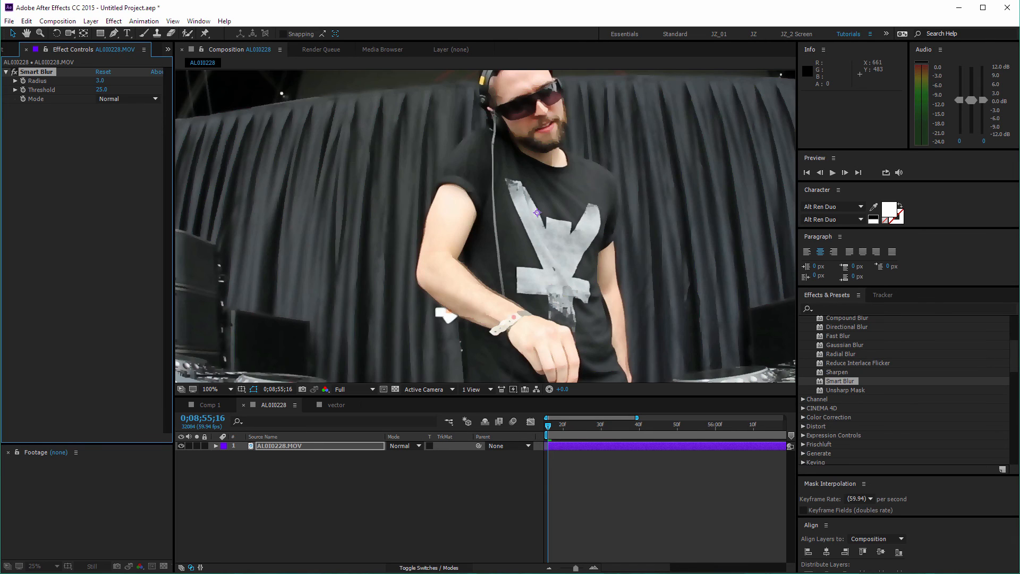
pyautogui.scroll(5, 981, 325)
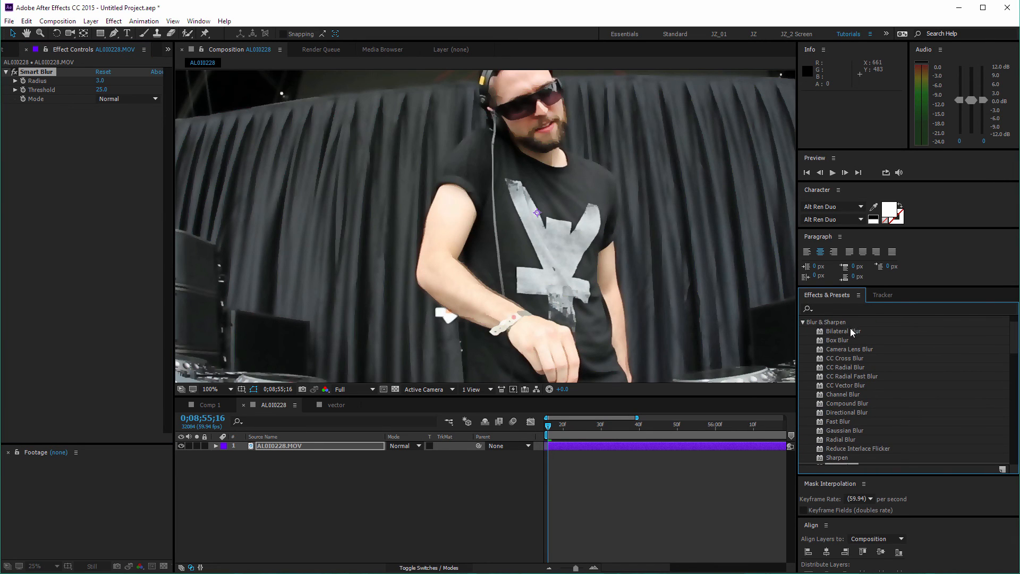
pyautogui.moveTo(465, 137); pyautogui.dragTo(445, 183)
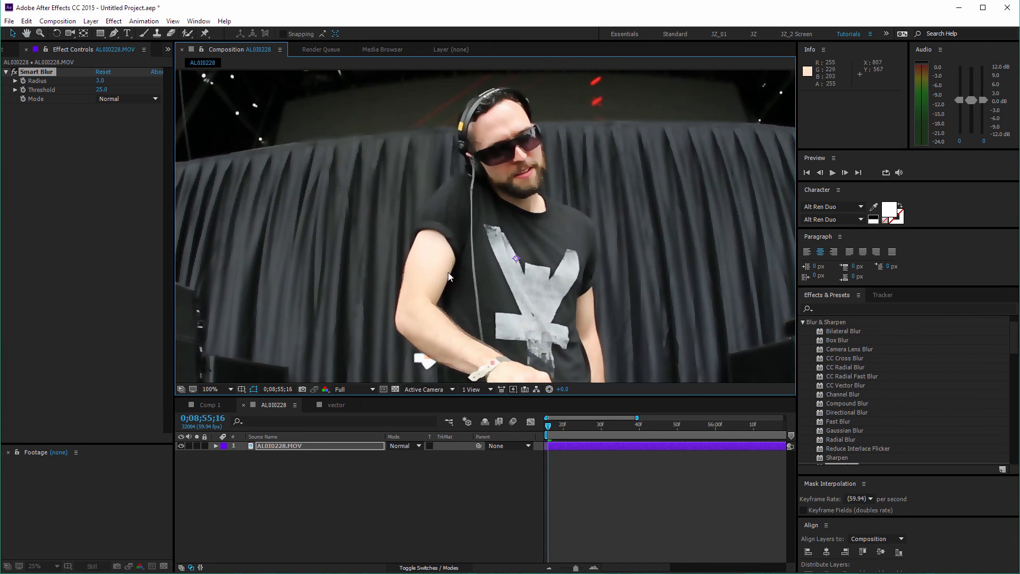
pyautogui.moveTo(434, 259); pyautogui.dragTo(420, 207)
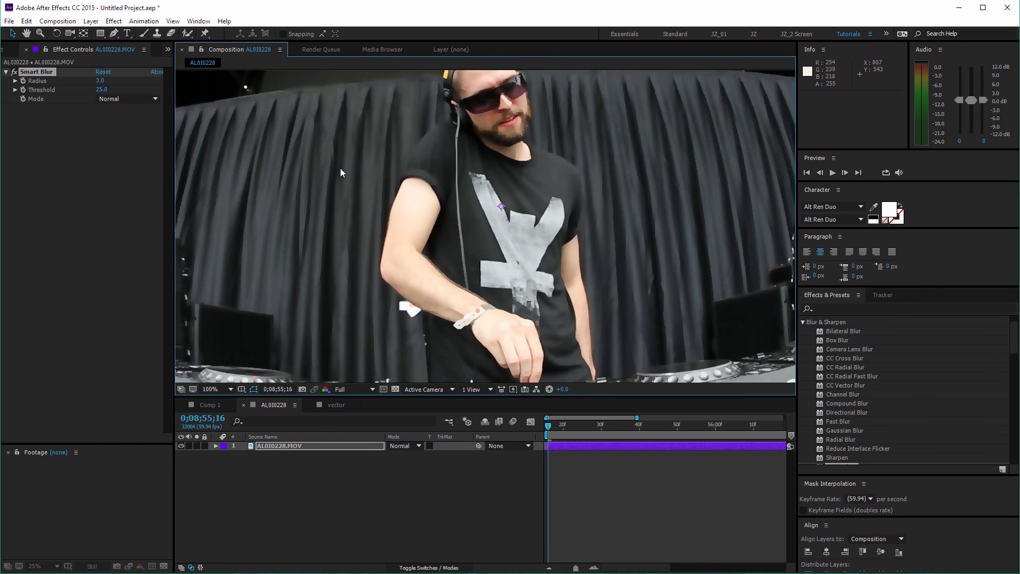
# Step: Set Smart Blur's Radius to 2 and its Mode to Edge Only
pyautogui.click(100, 81)
pyautogui.write('2')
pyautogui.press('Return')
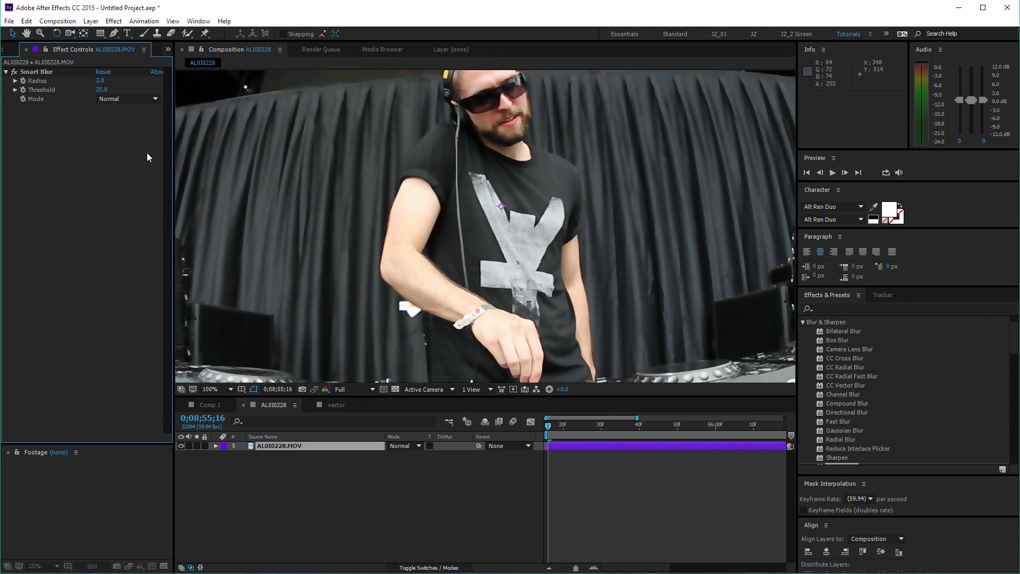
pyautogui.click(137, 99)
pyautogui.click(127, 110)
pyautogui.click(126, 100)
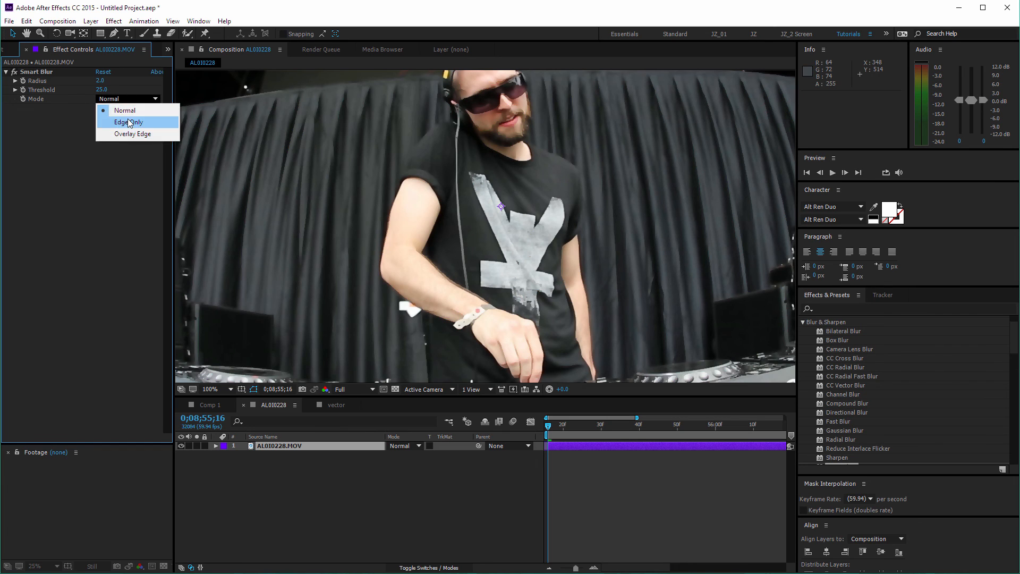
pyautogui.click(128, 122)
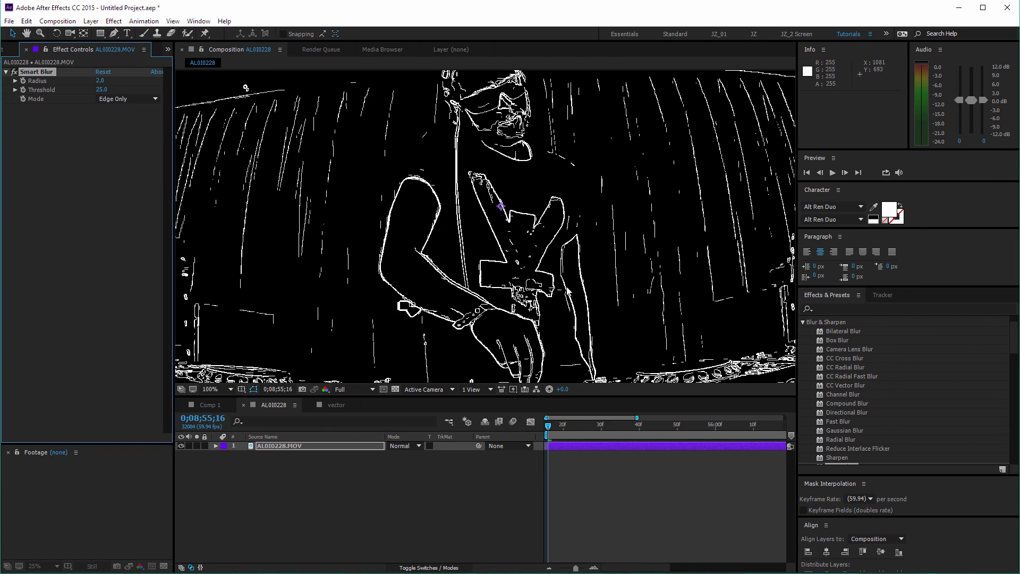
# Step: Play back the edge-only footage from 0;08;55;38 with the whole frame in view
pyautogui.scroll(-1, 565, 288)
pyautogui.moveTo(636, 428); pyautogui.dragTo(631, 433)
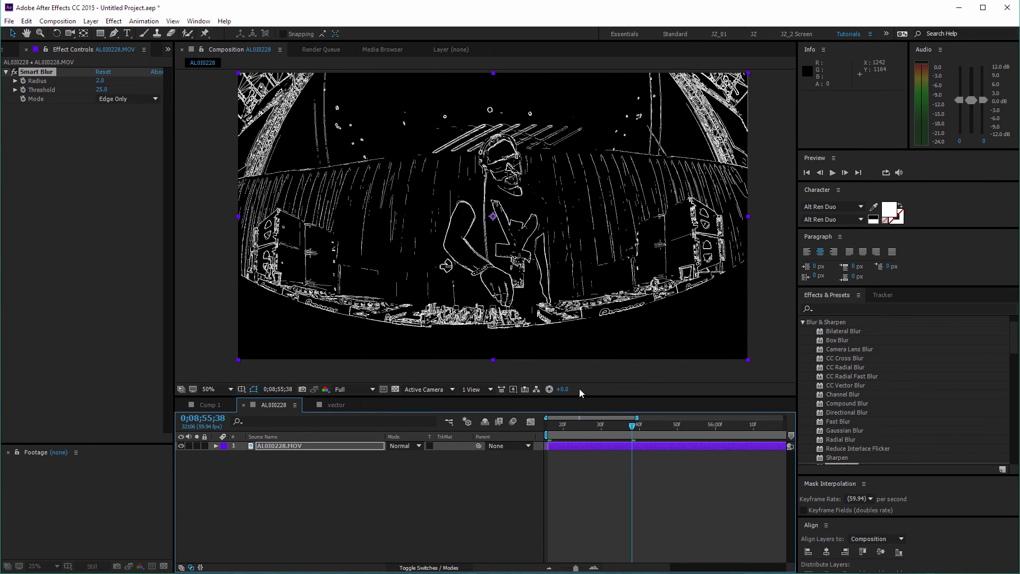
pyautogui.press('space')
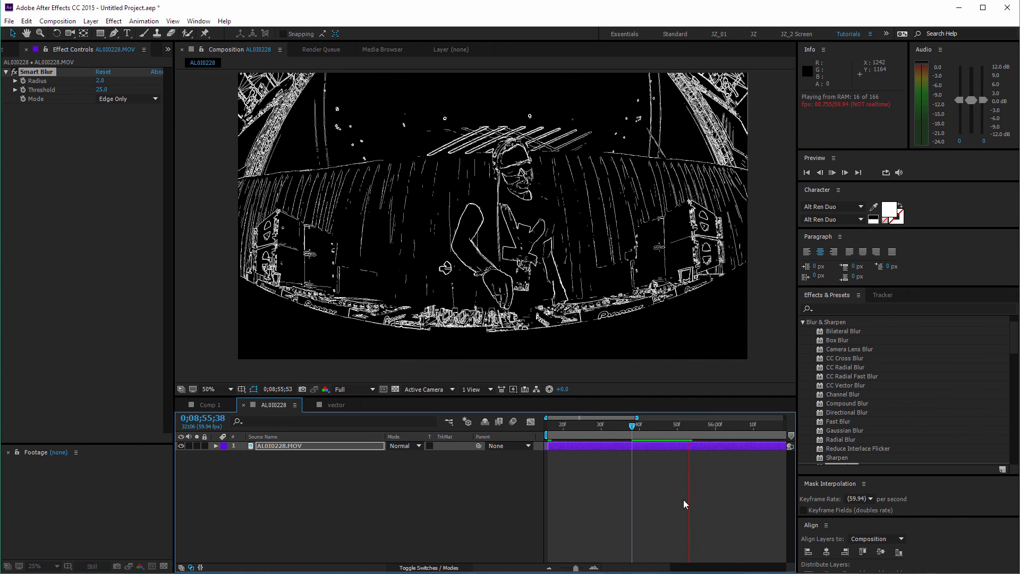
pyautogui.press('space')
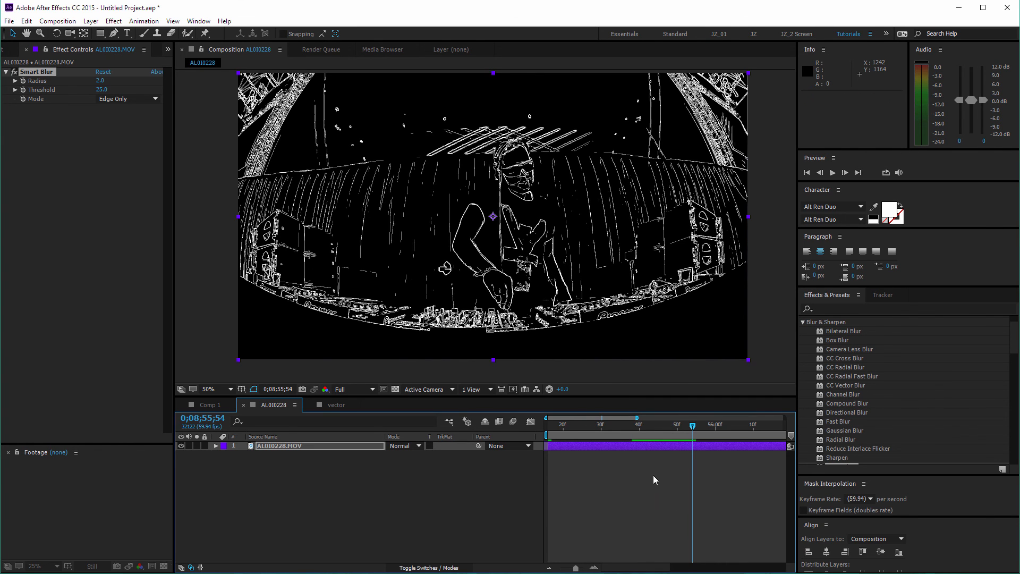
# Step: Limit the work area to about 0;08;55;37 through 0;08;55;55 and preview the edge-only result
pyautogui.click(626, 425)
pyautogui.press('b')
pyautogui.click(695, 425)
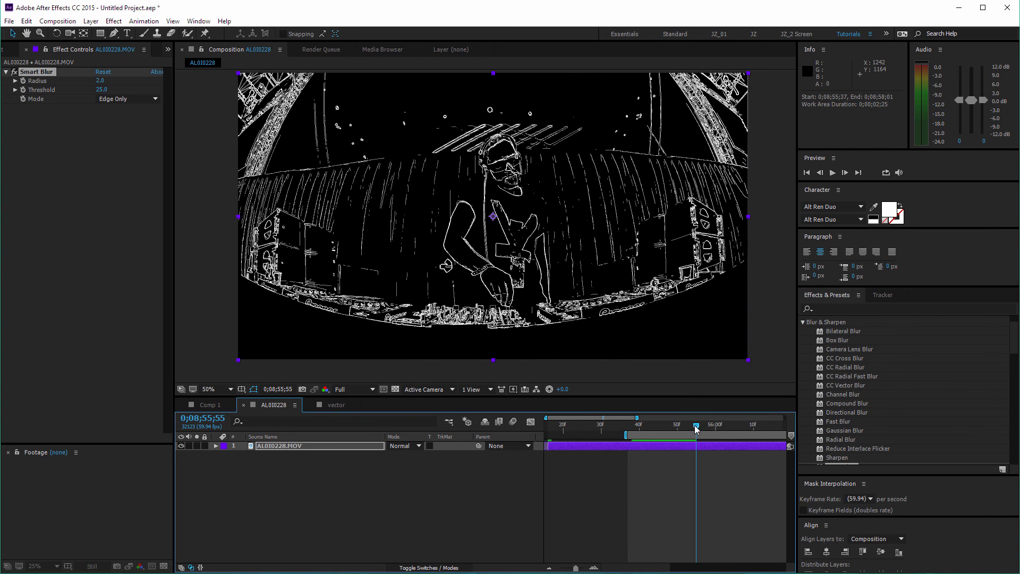
pyautogui.press('n')
pyautogui.press('space')
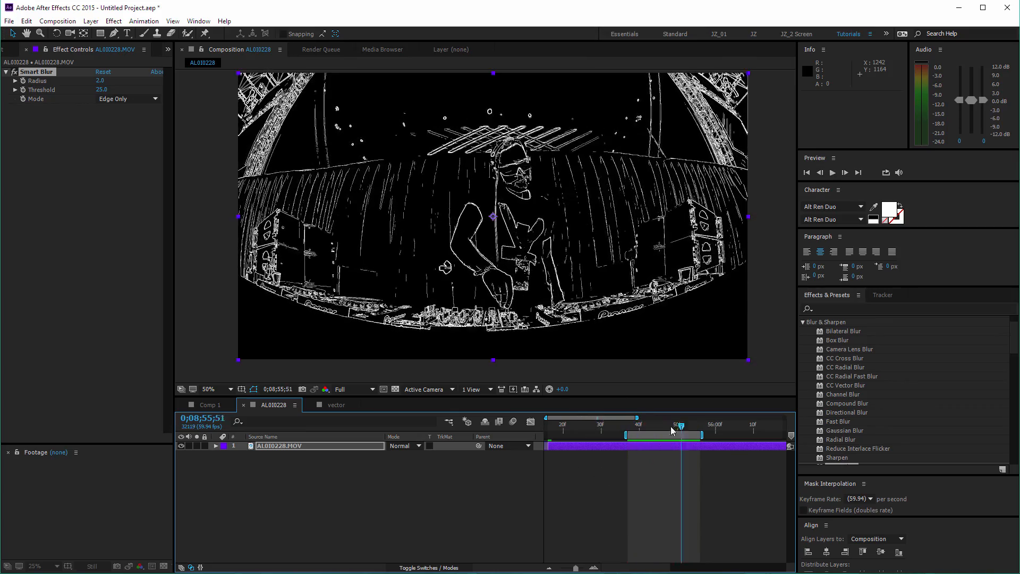
pyautogui.press('space')
pyautogui.moveTo(658, 426); pyautogui.dragTo(646, 424)
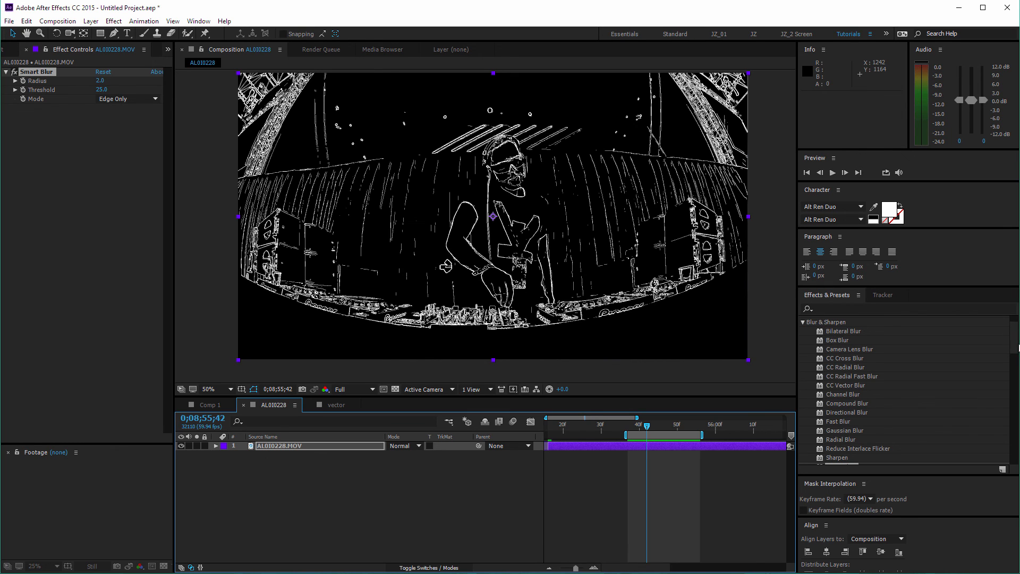
# Step: Browse back to the start of the Blur & Sharpen category in the effects list
pyautogui.moveTo(1015, 343); pyautogui.dragTo(1019, 352)
pyautogui.moveTo(1018, 346); pyautogui.dragTo(1019, 333)
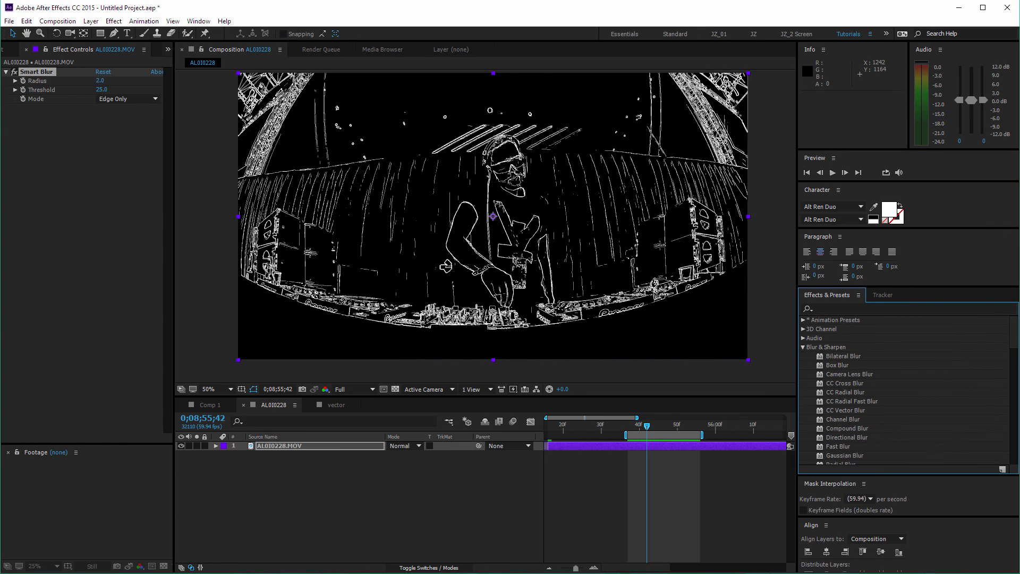